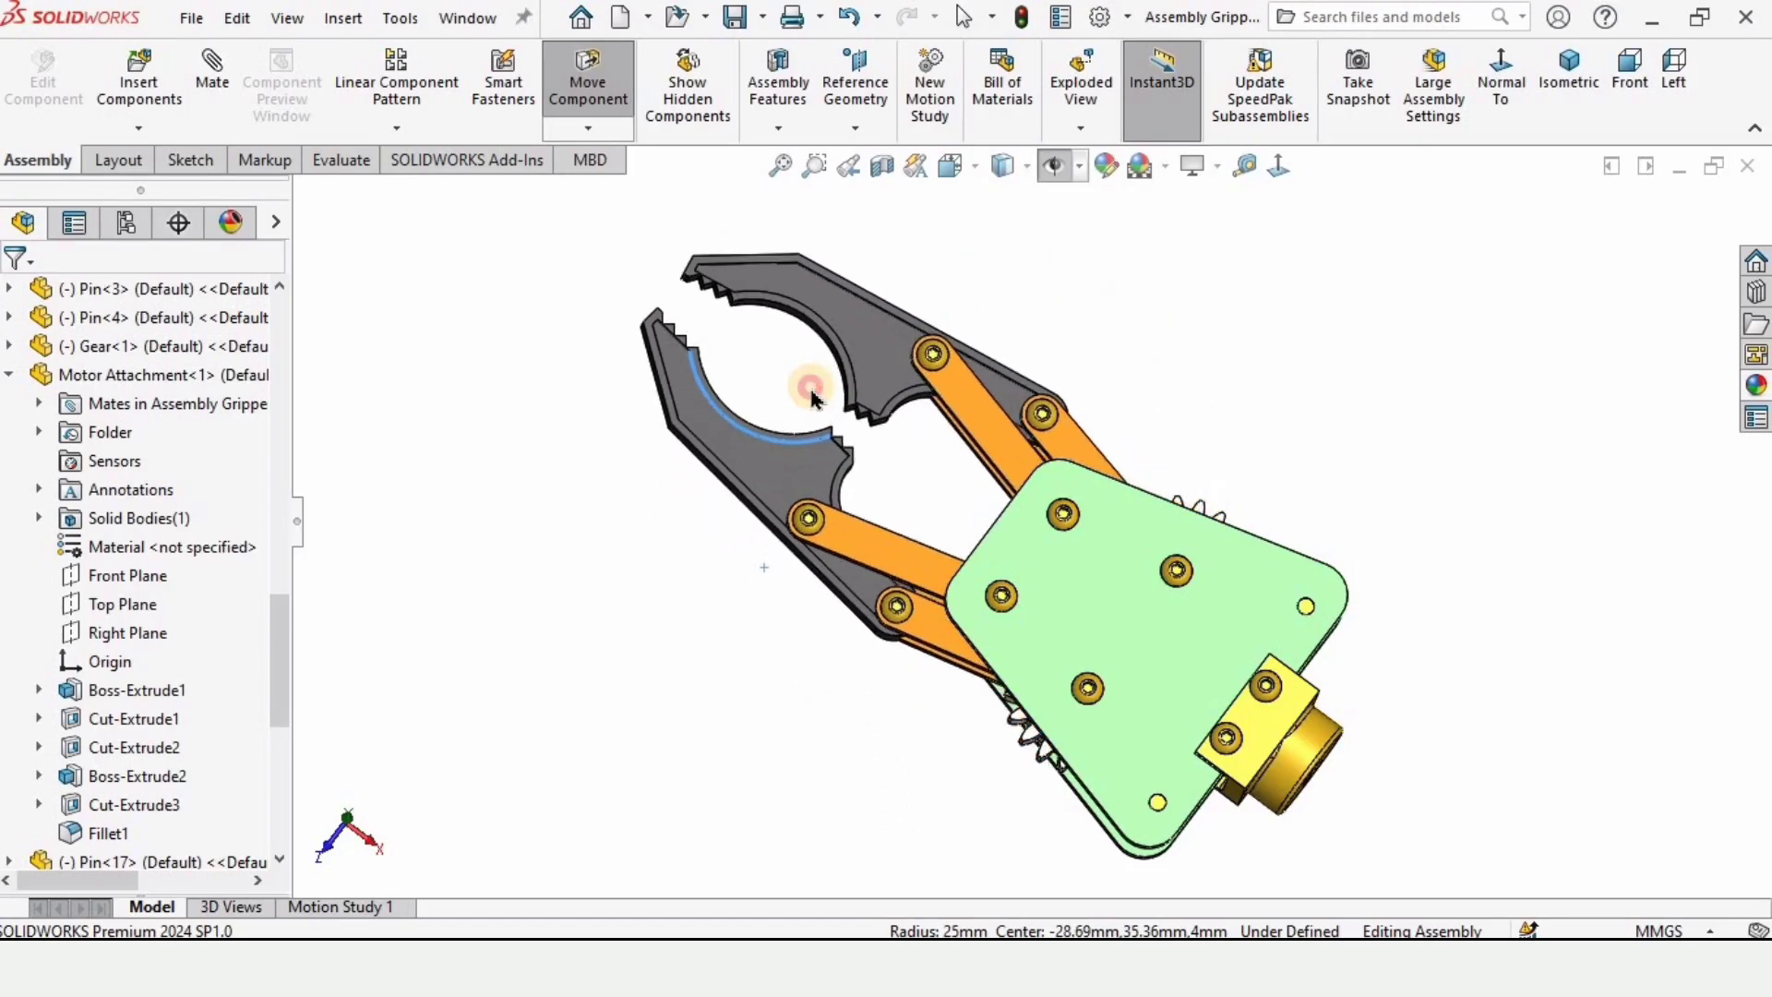
middle_drag(950, 534, 949, 612)
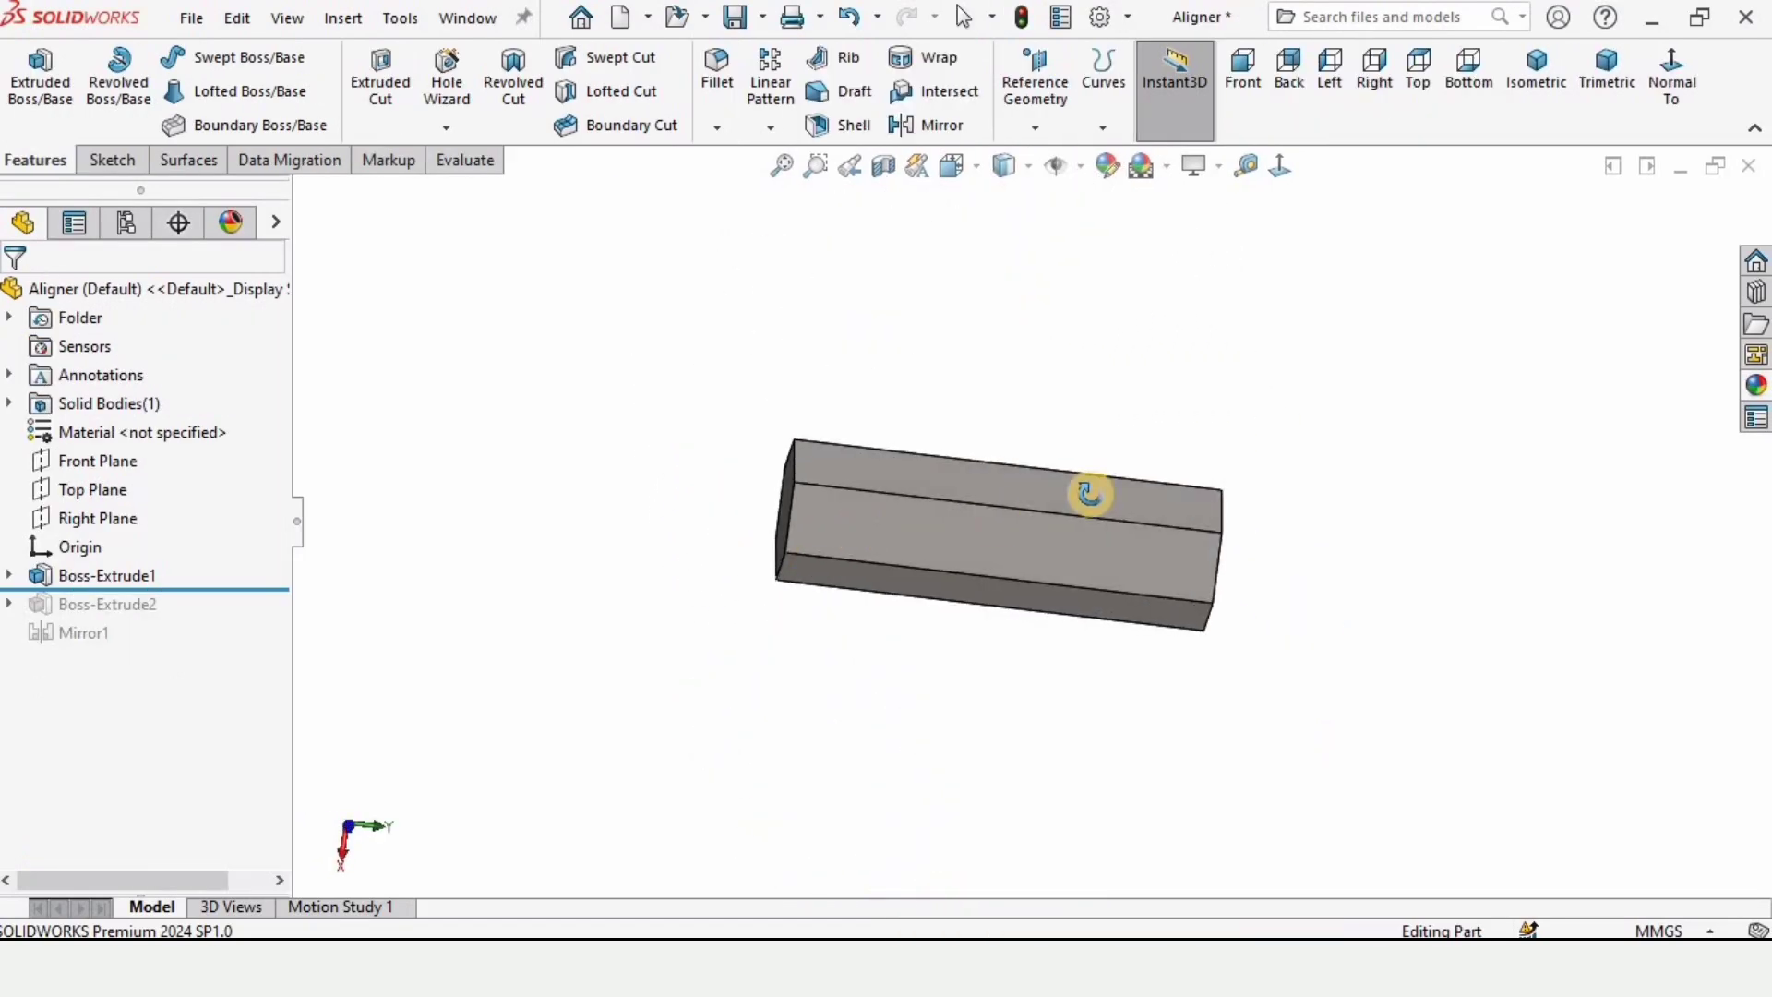
middle_drag(1088, 491, 1120, 464)
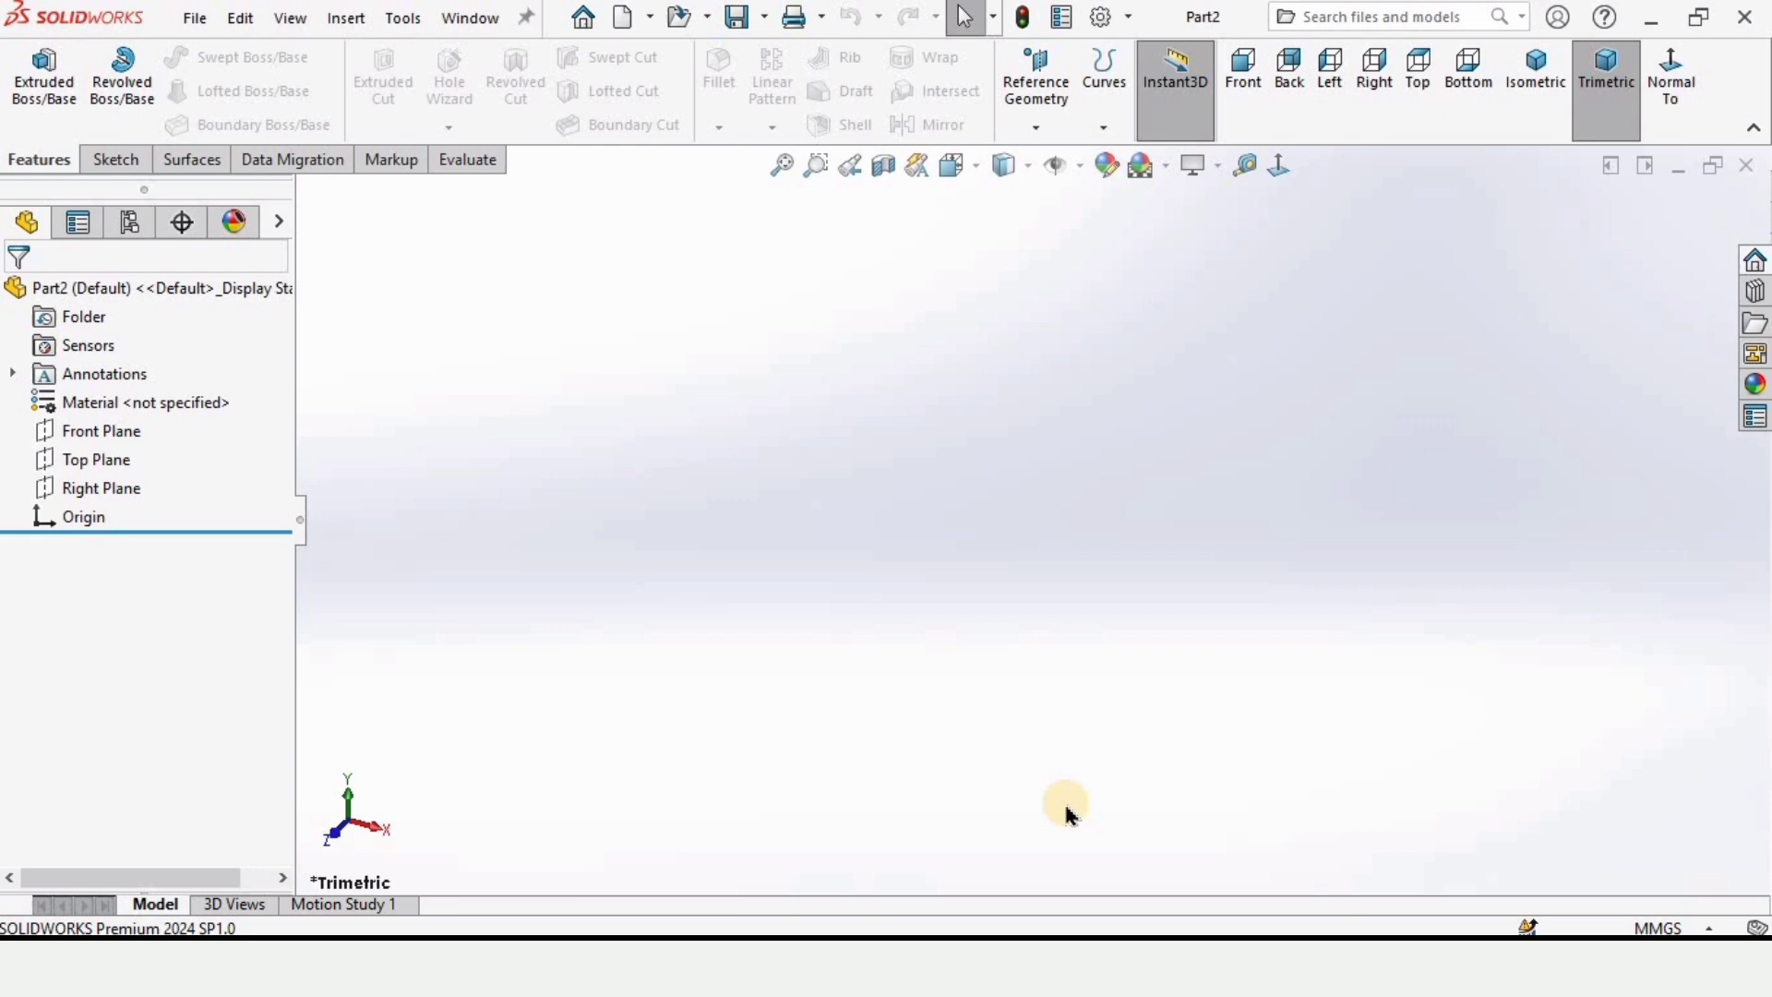
Set the new part's background scene to Plain White and its units to MMGS (millimeter, gram, second).
click(1168, 171)
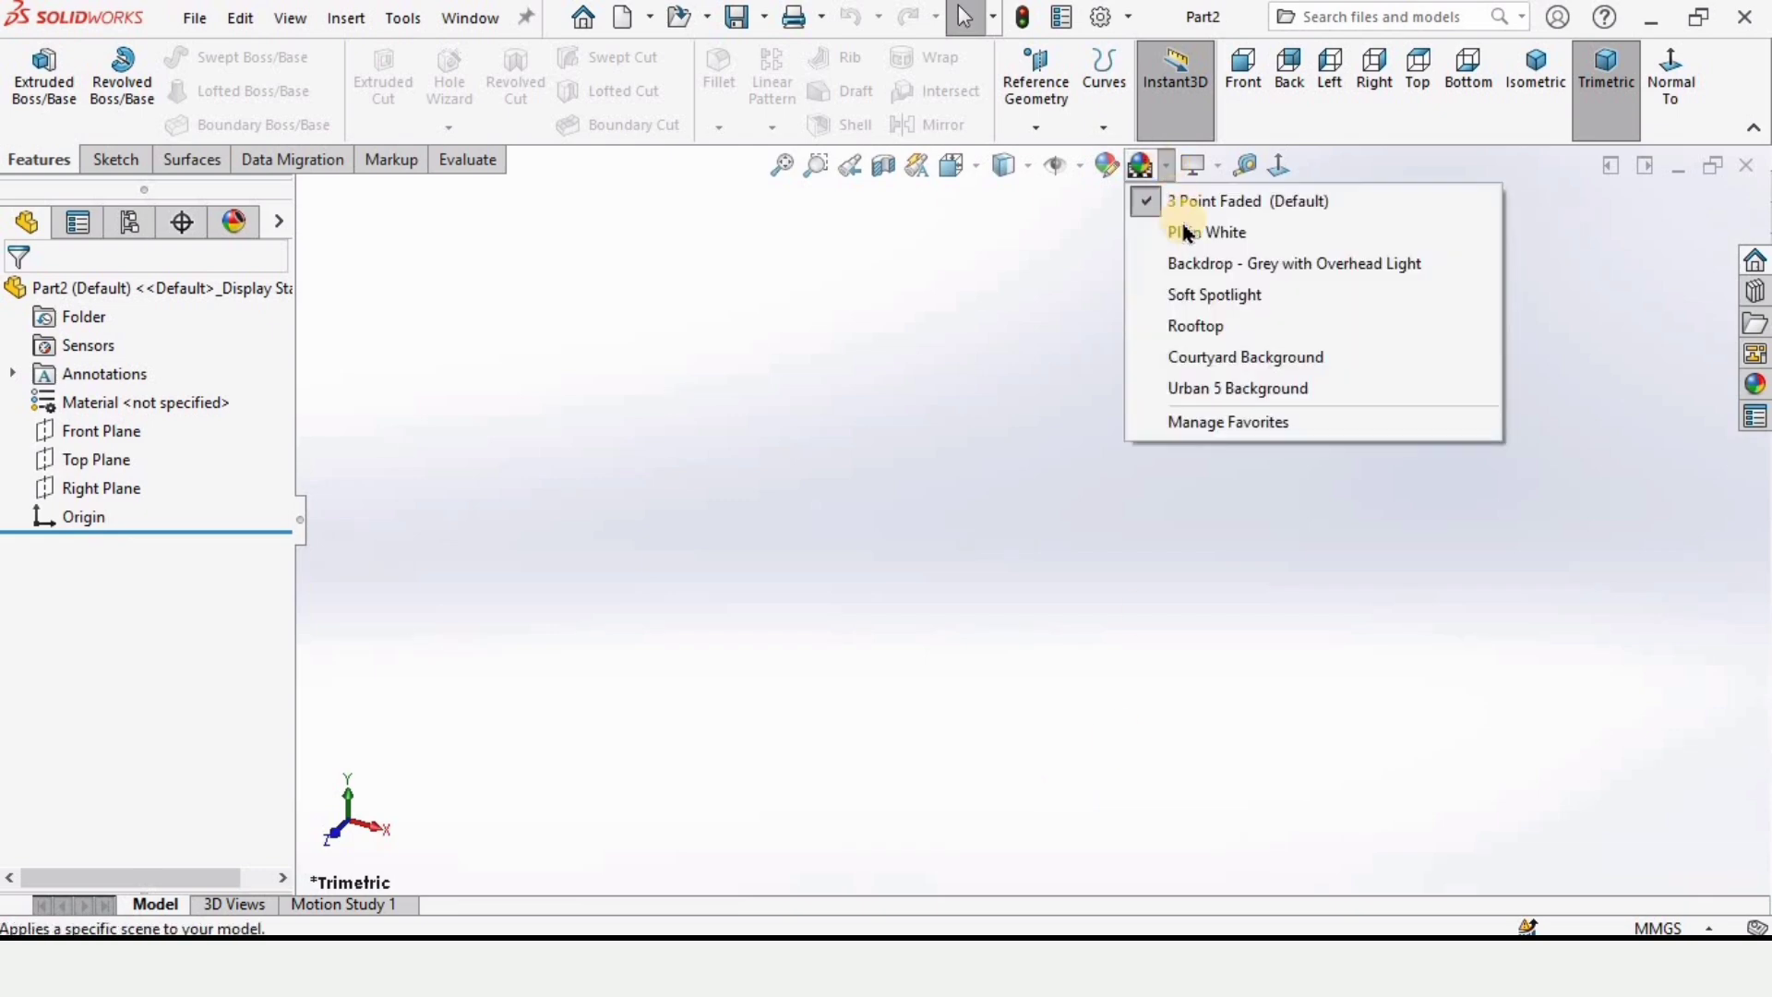
click(1213, 243)
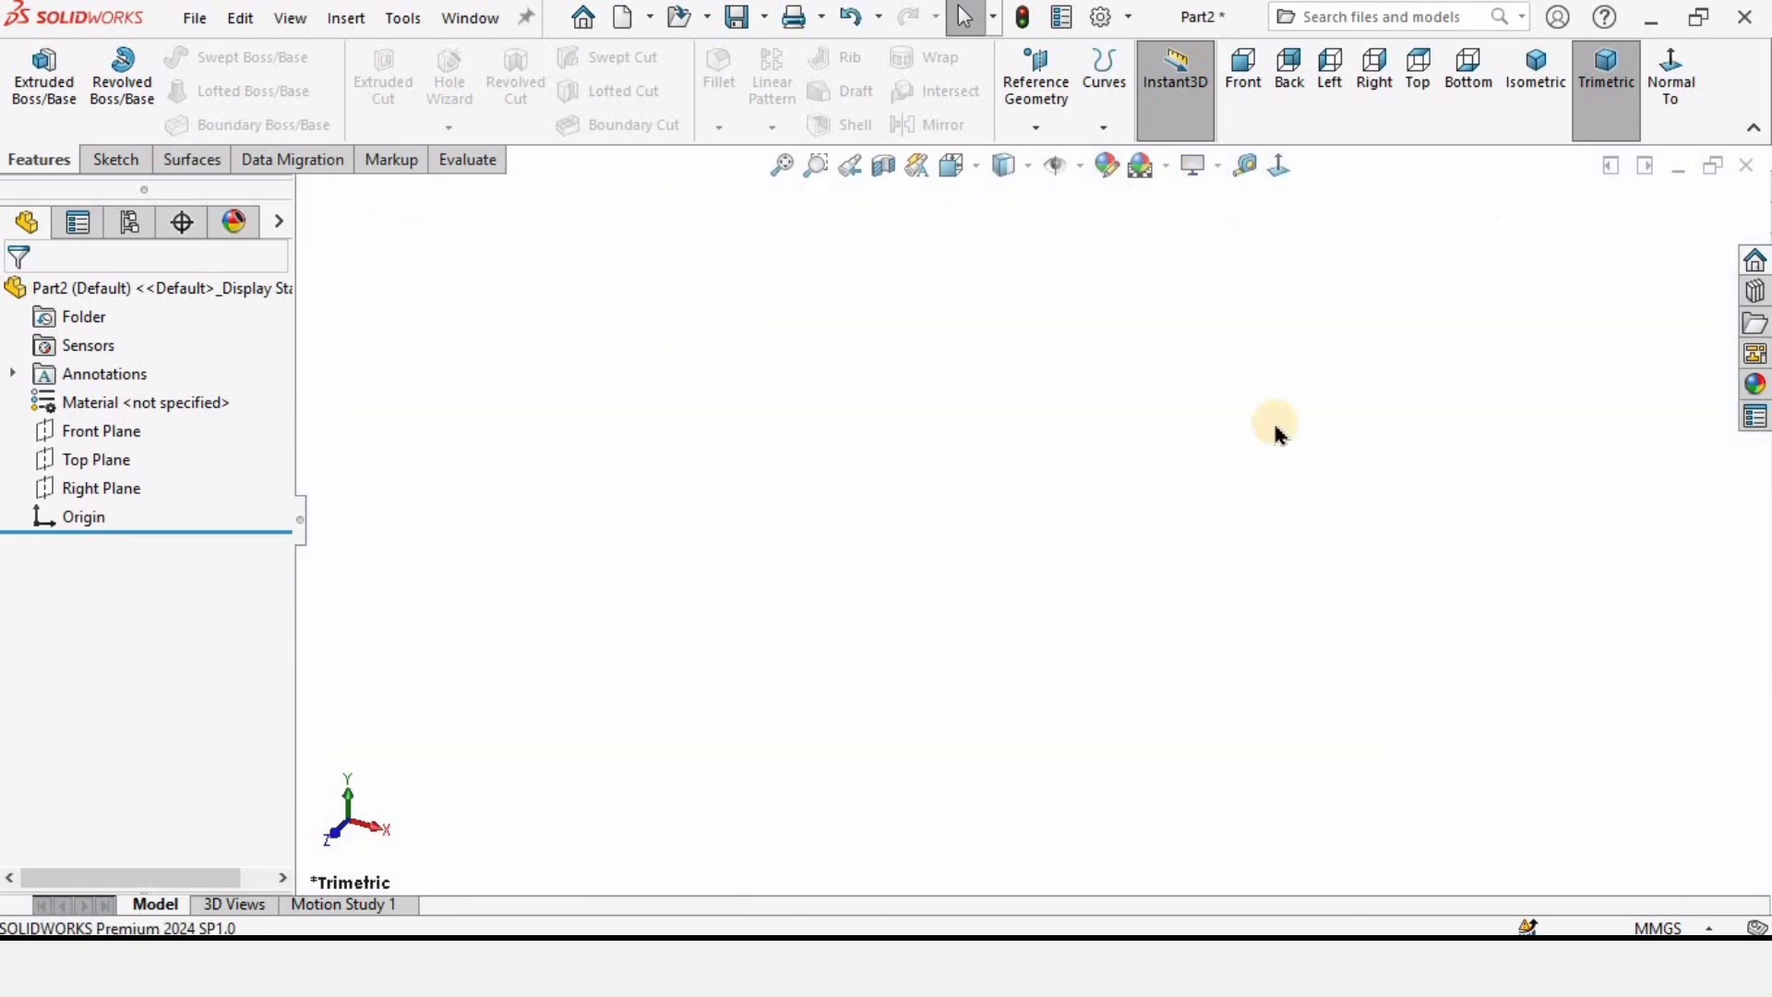
click(1667, 929)
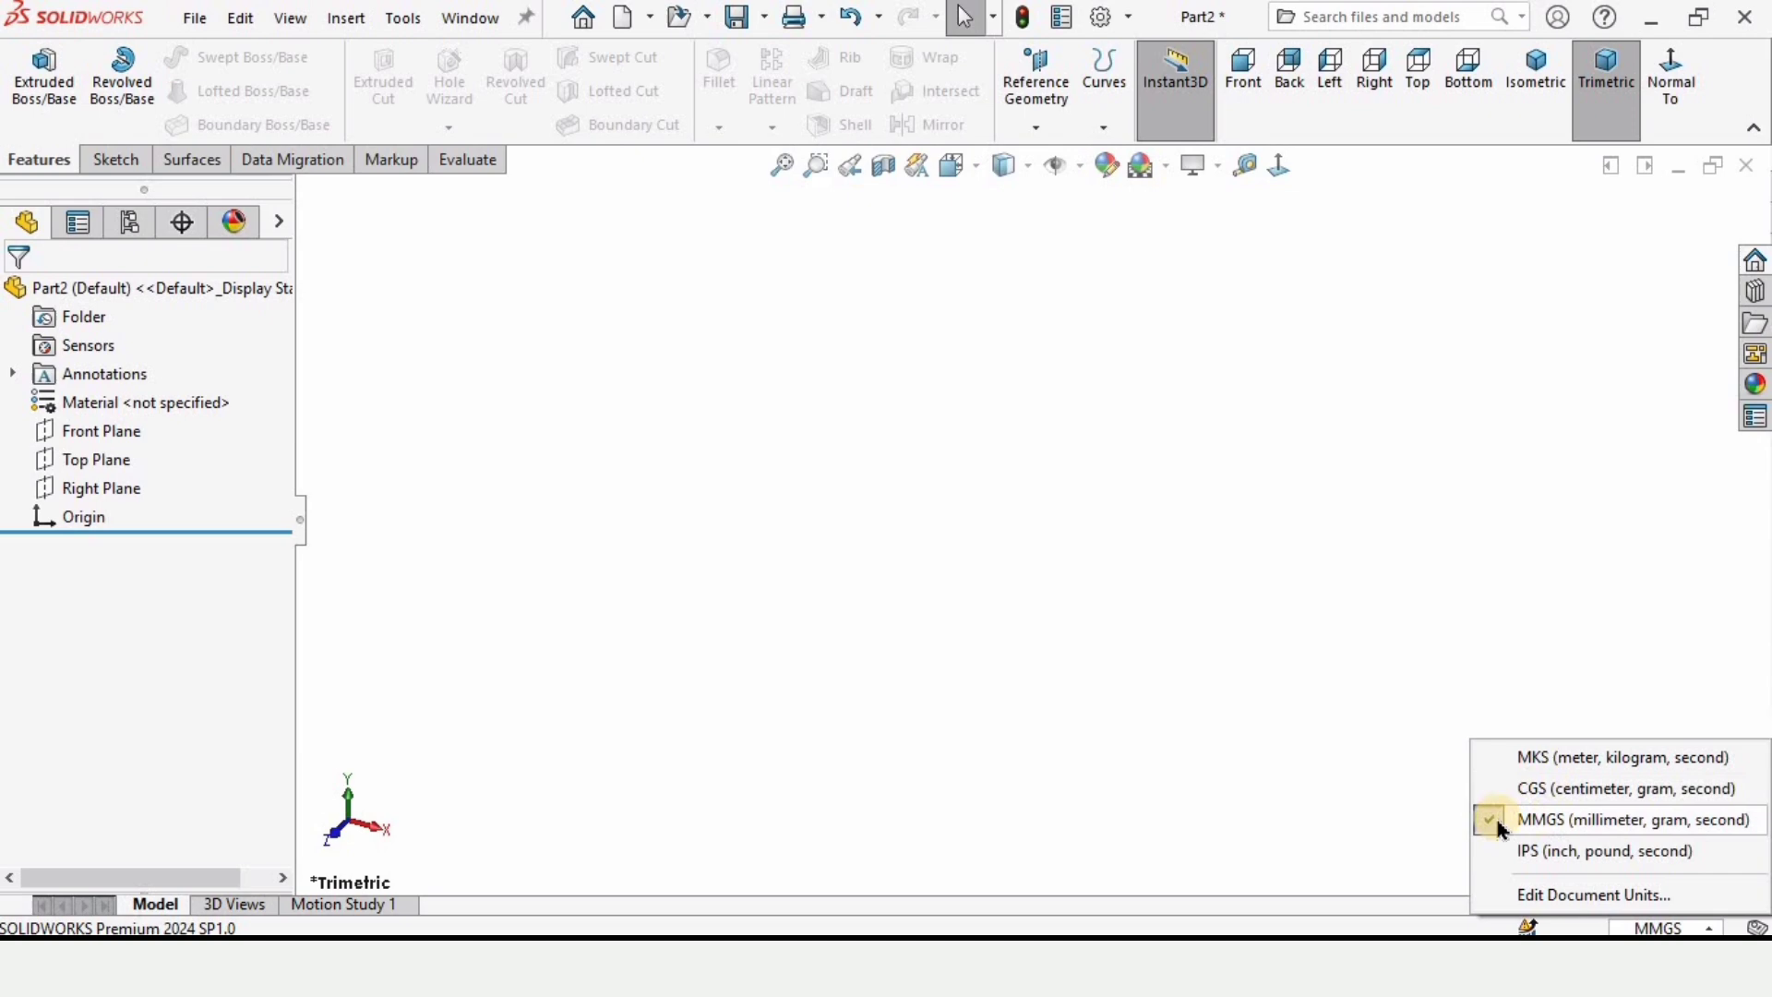
click(1540, 822)
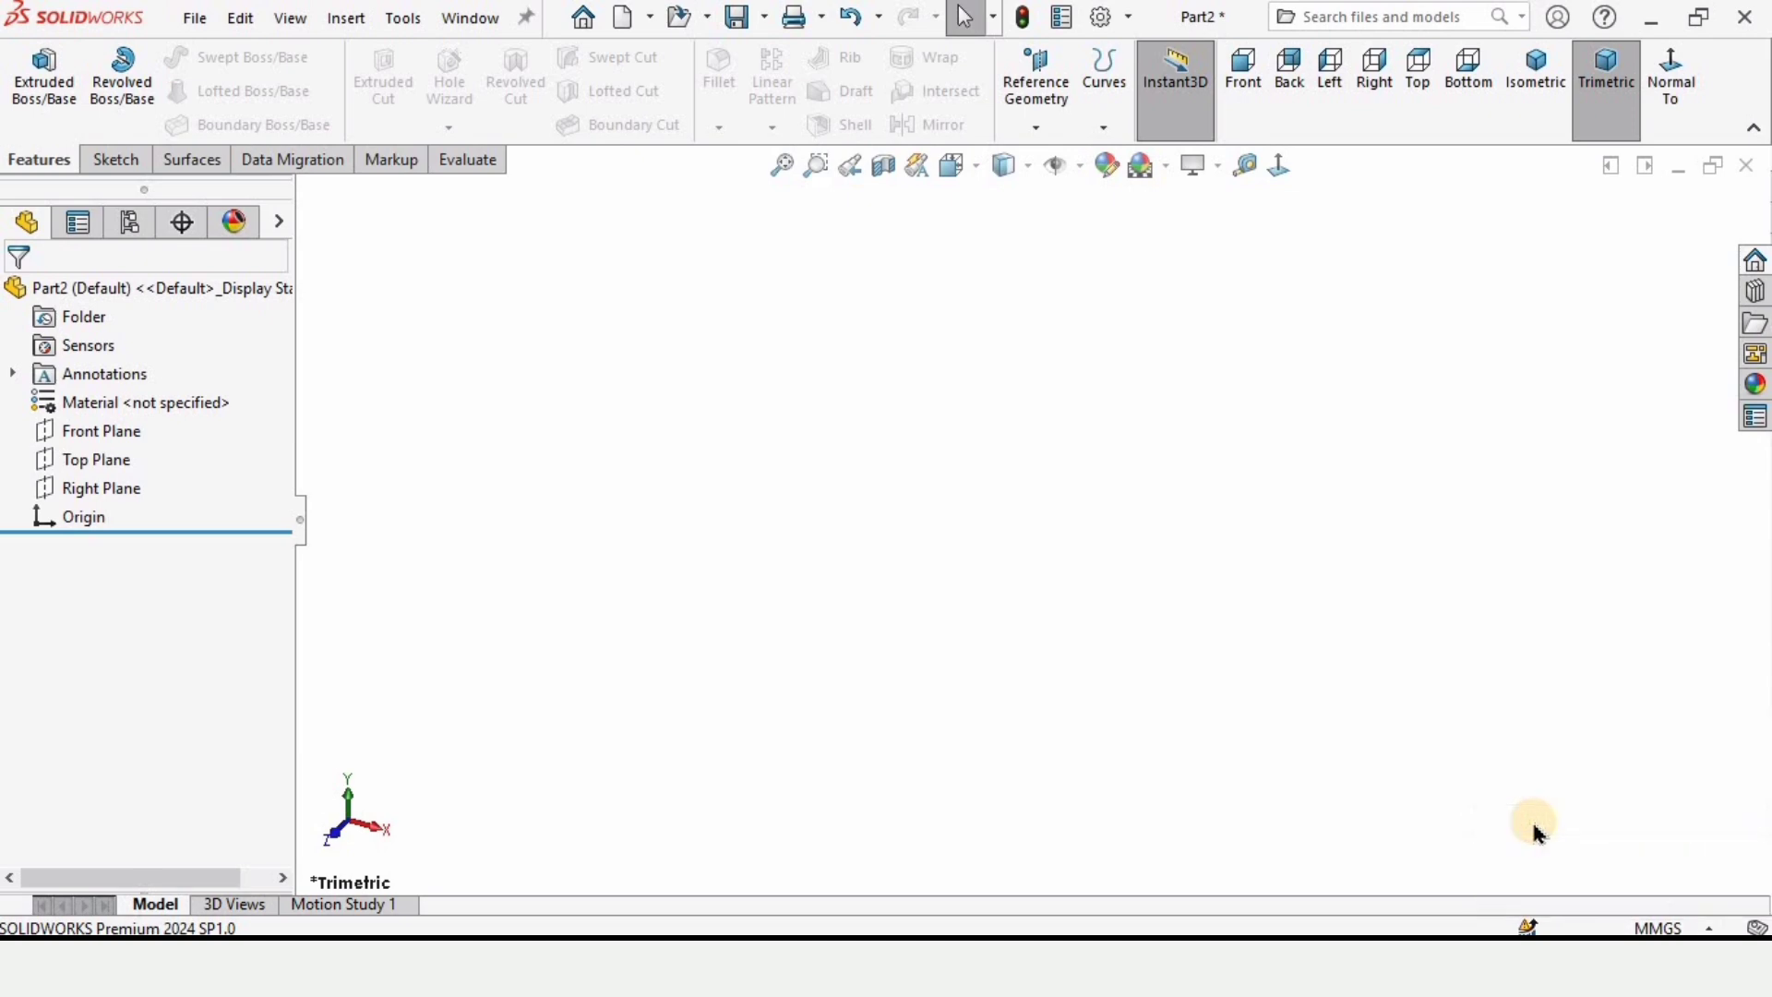
Sketch a six-sided polygon on the Top Plane, centred on the origin, with an inscribed circle about 148 mm in diameter.
click(108, 466)
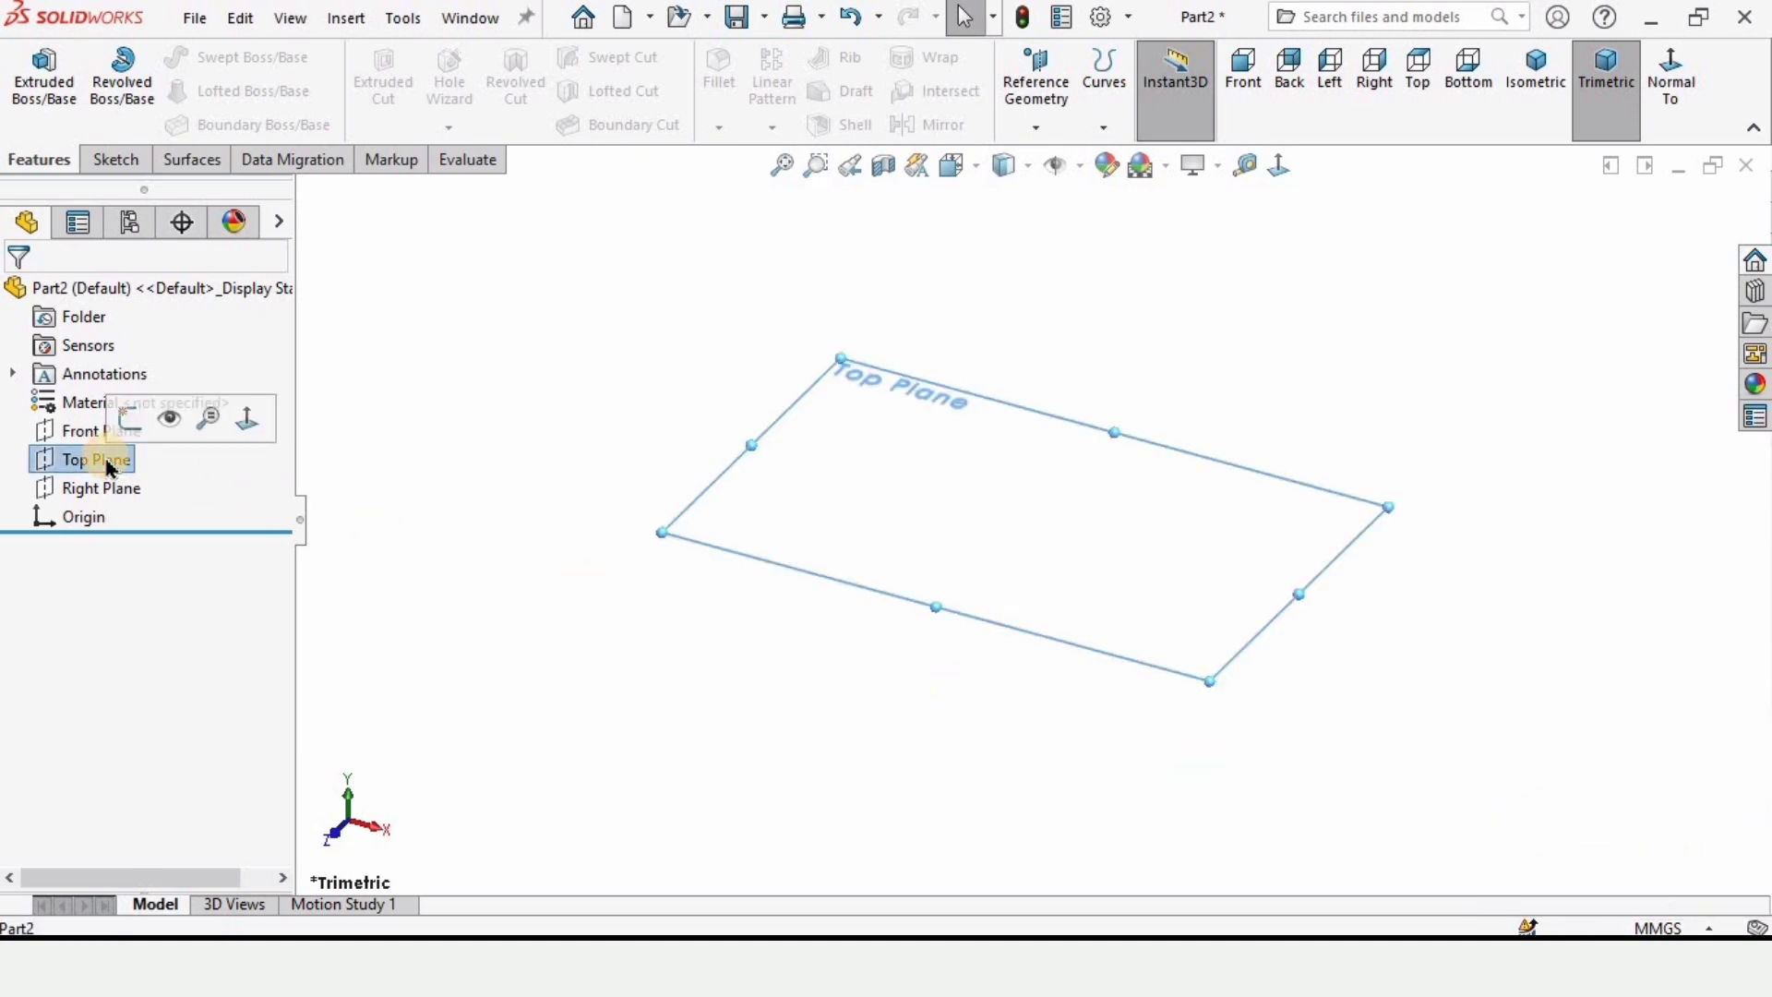
click(123, 416)
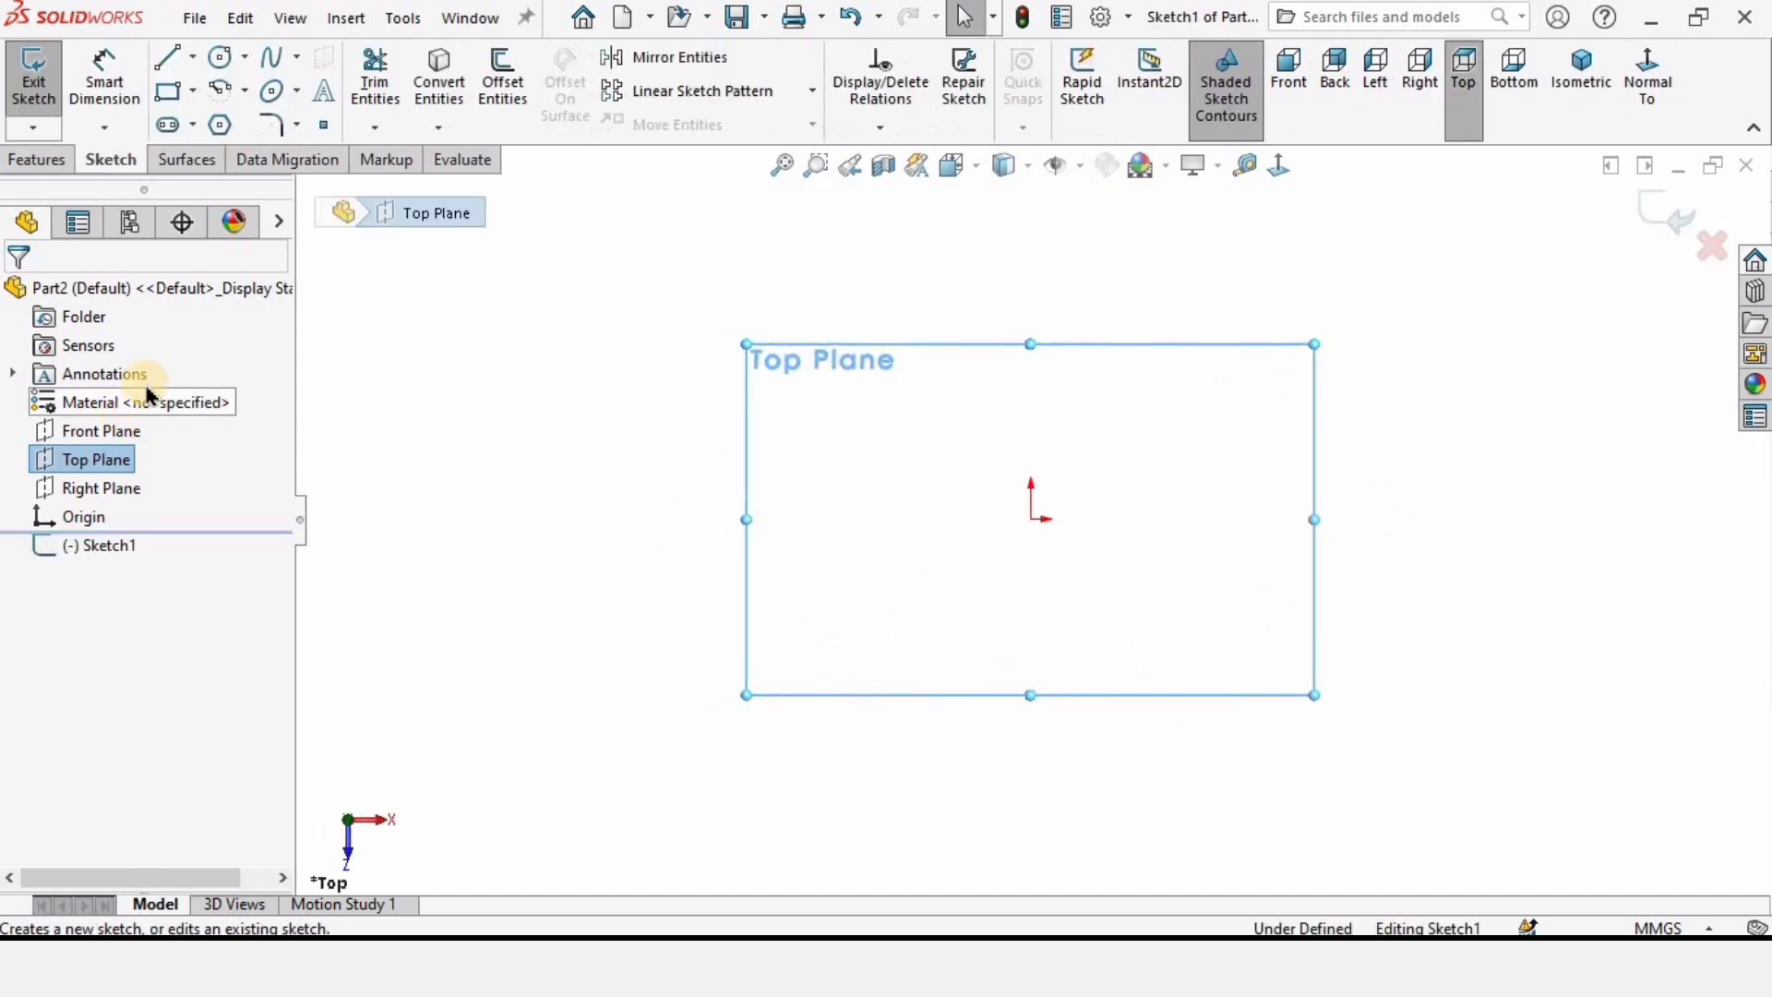
click(228, 126)
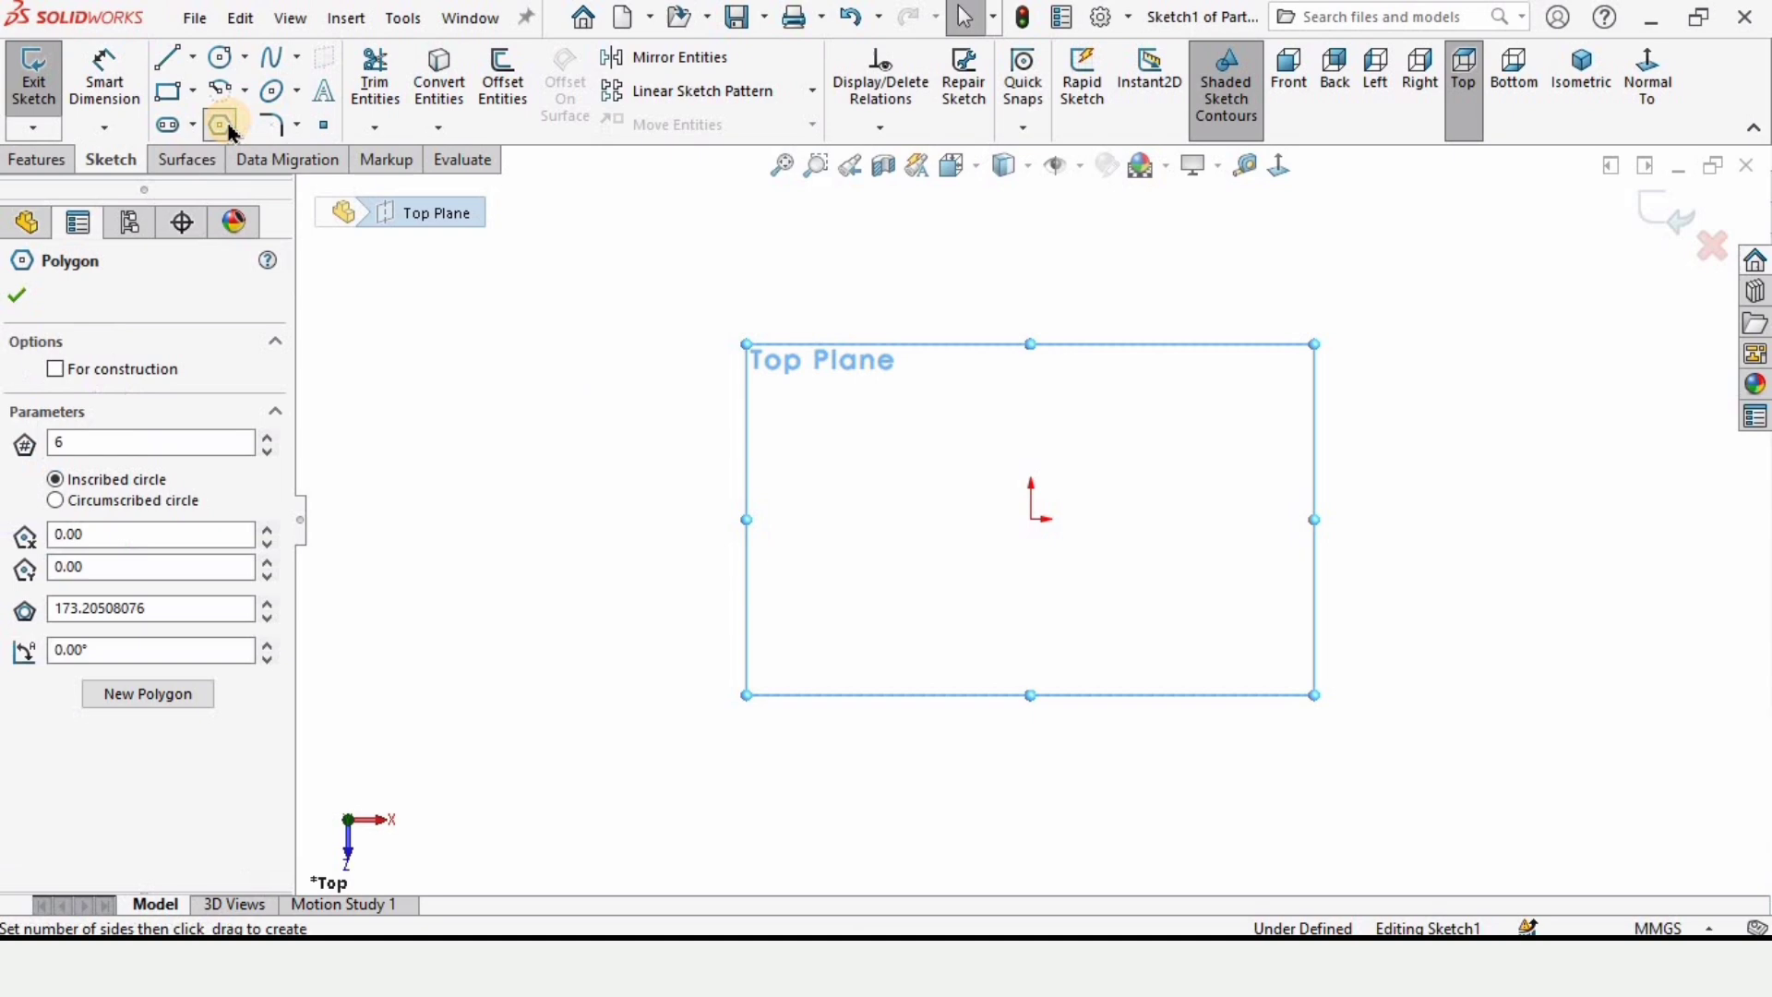
click(45, 445)
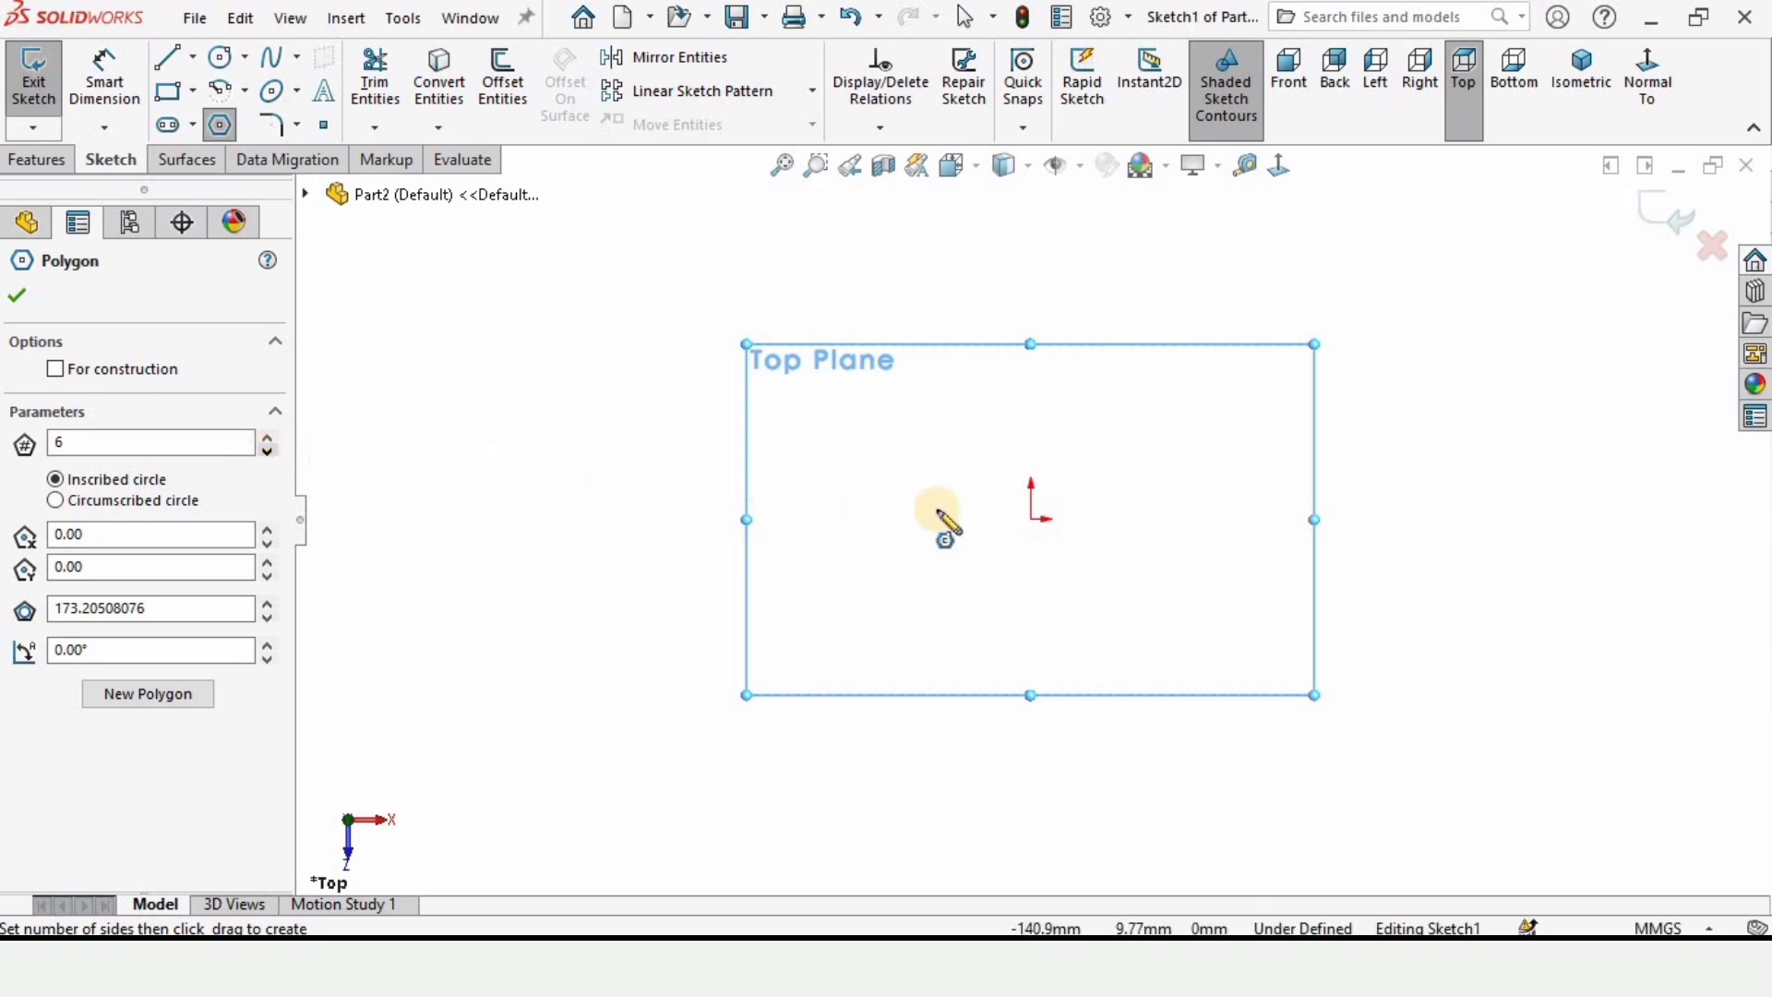
click(1031, 519)
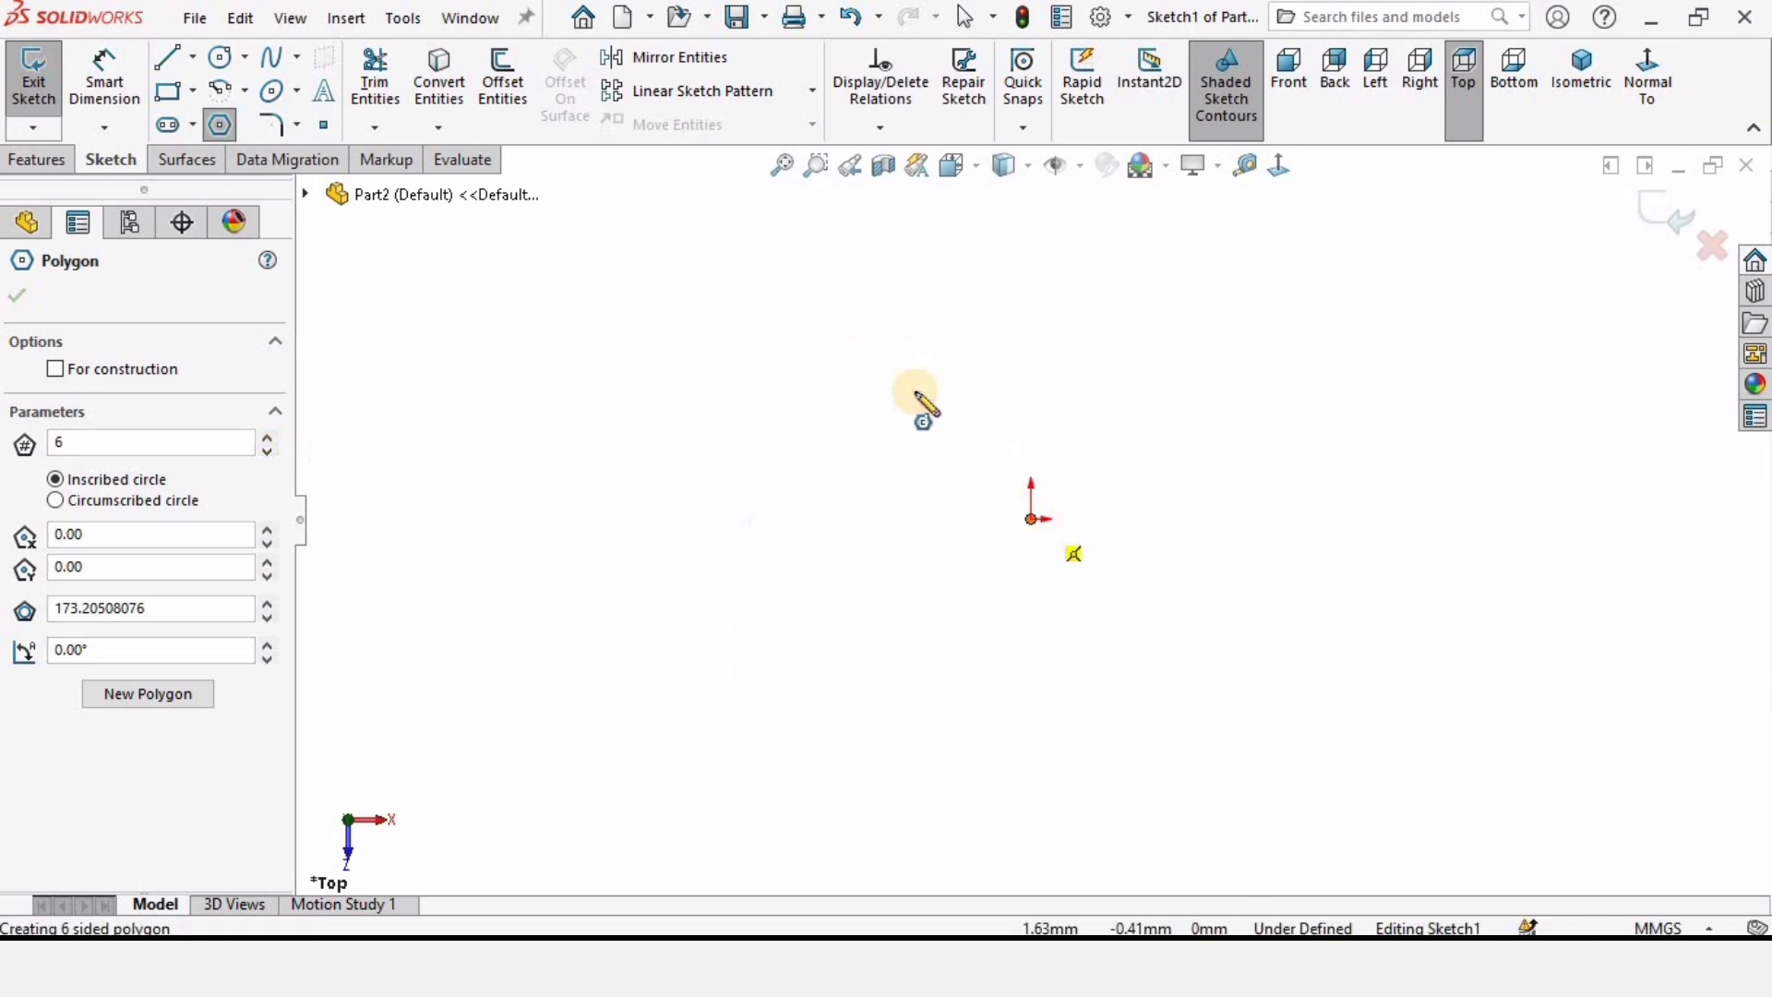
click(818, 348)
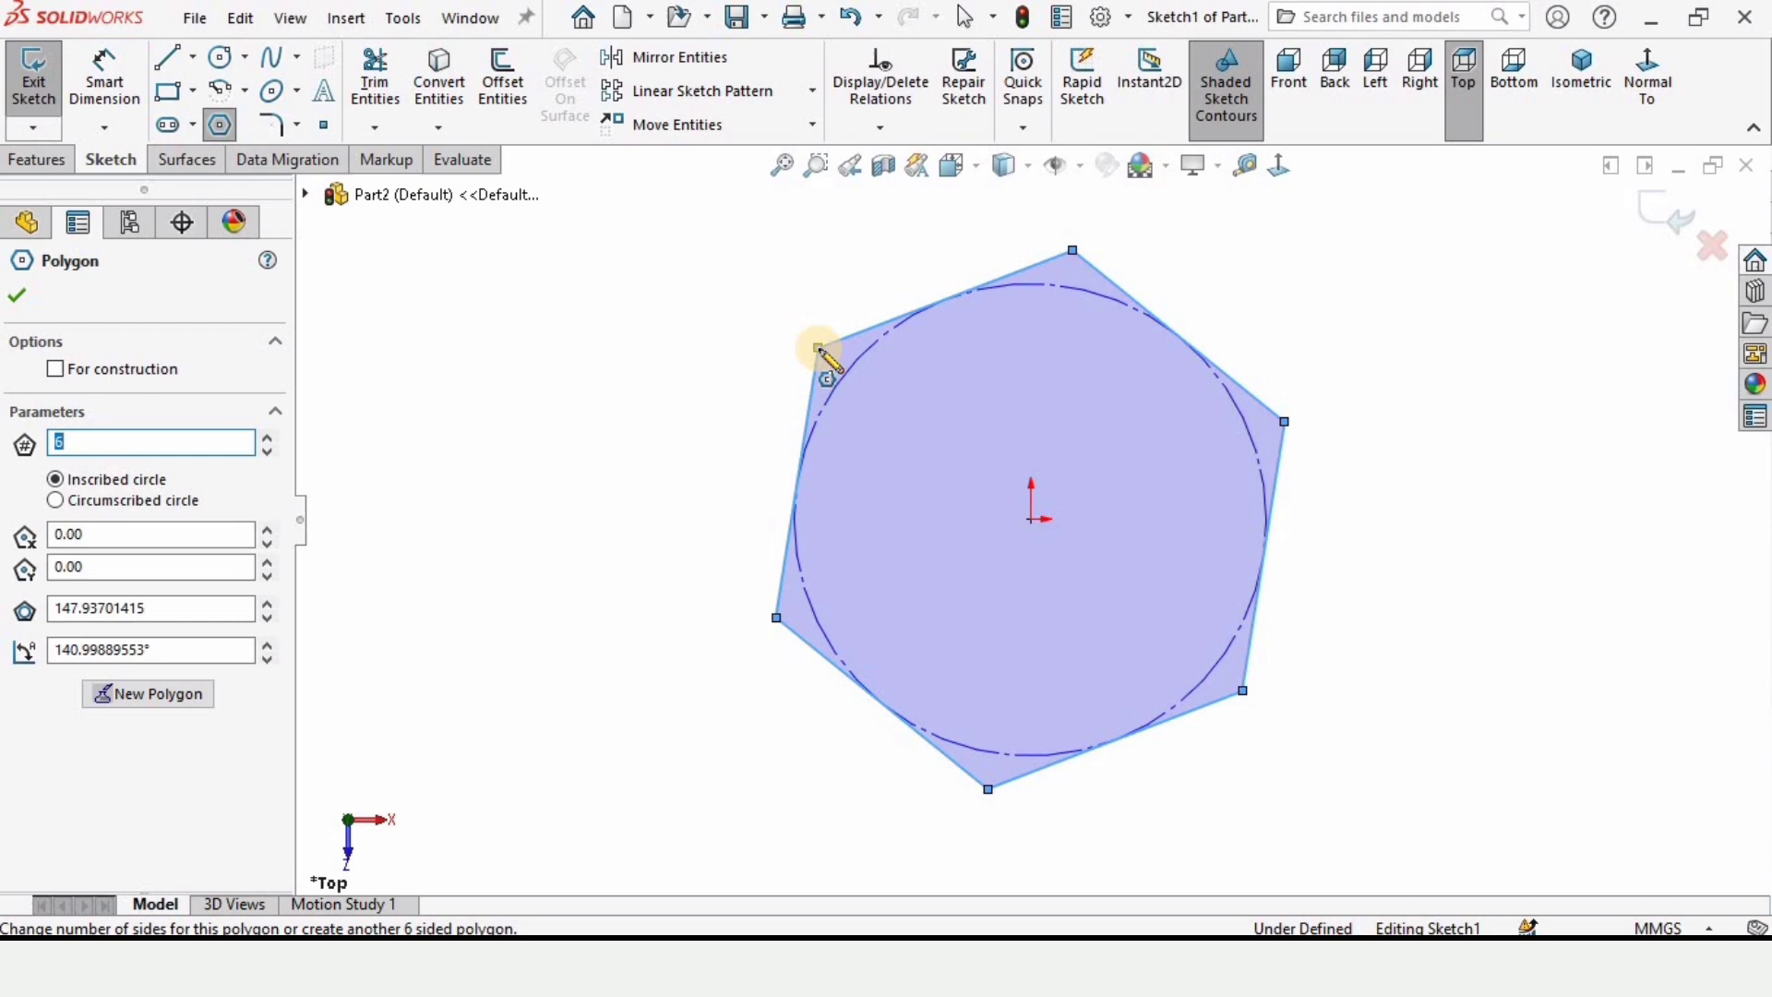
key(Escape)
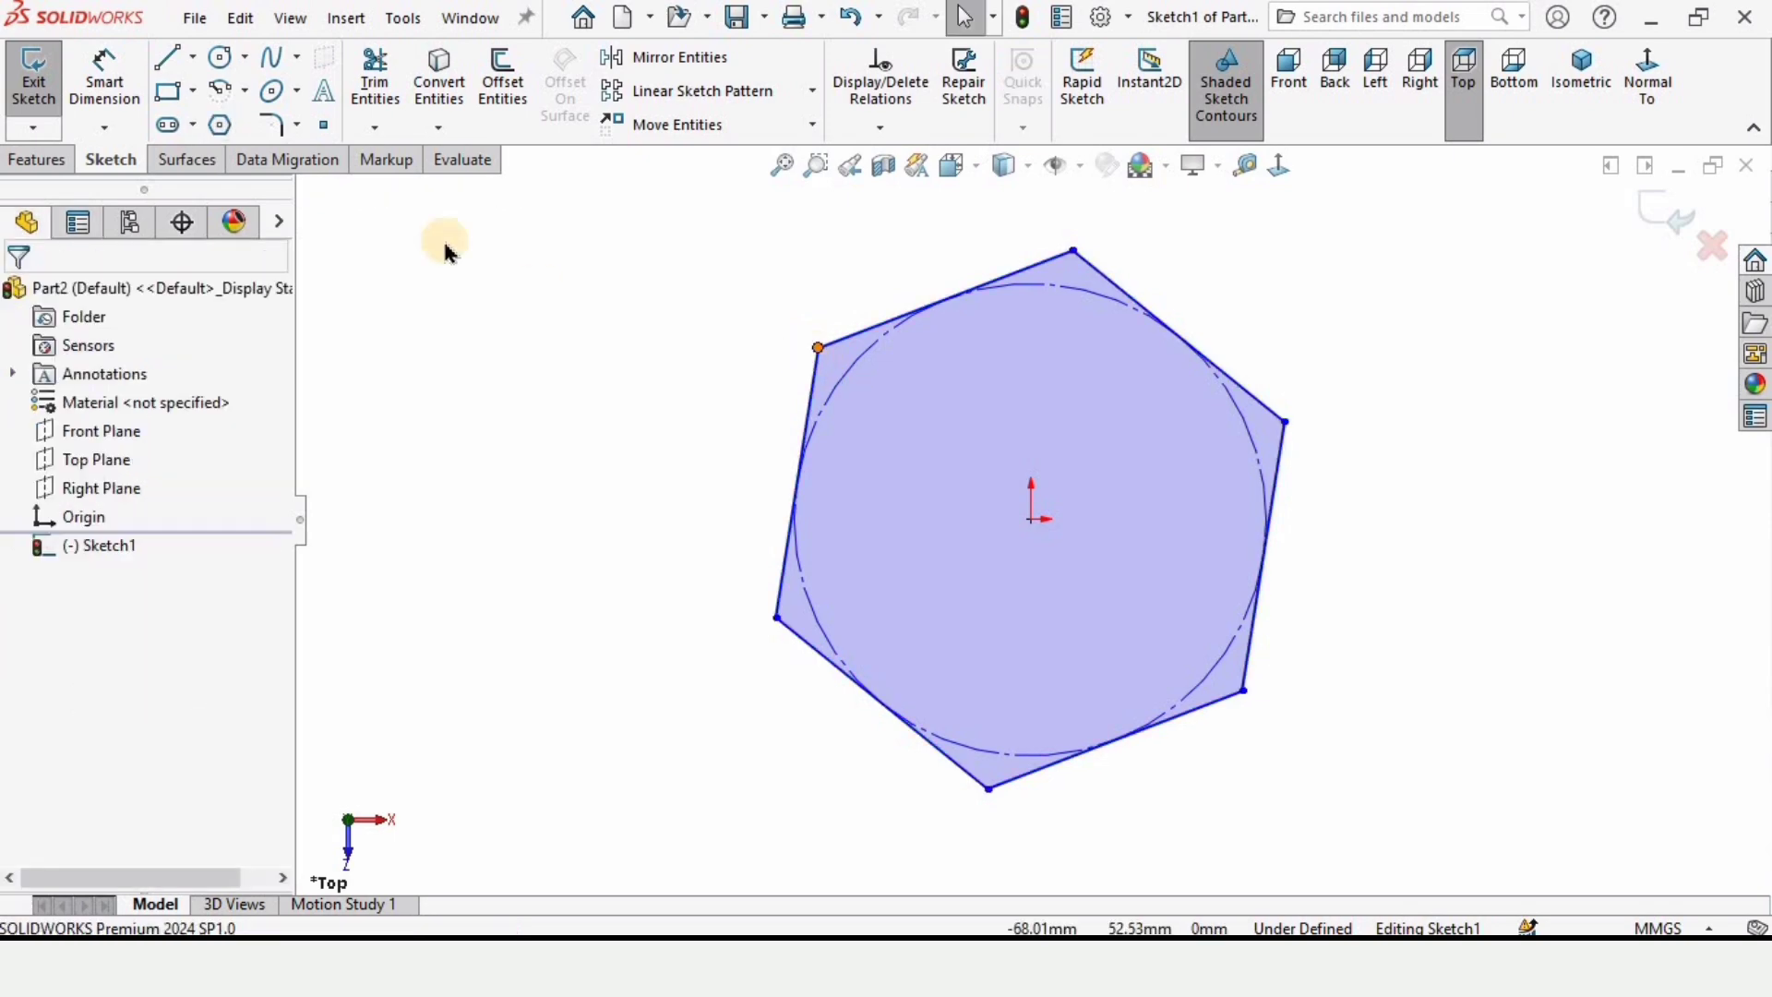
Dimension the distance between two opposite sides of the hexagon and set it to 4 mm.
click(109, 85)
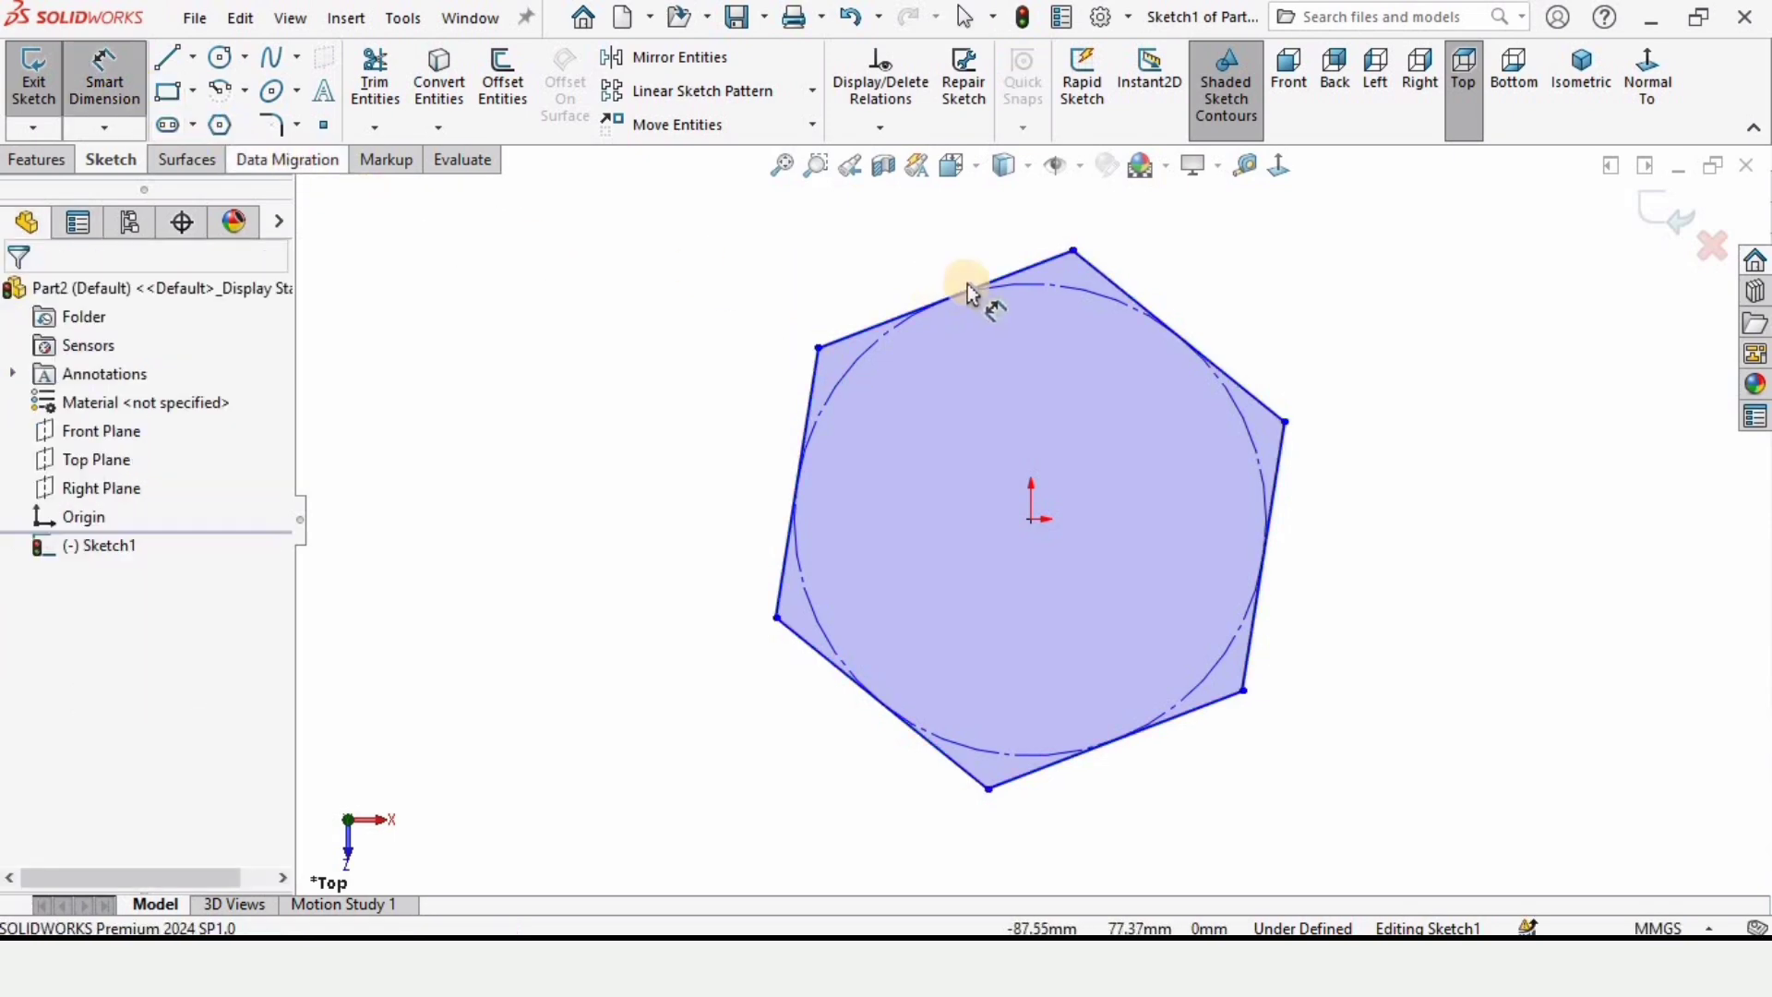
click(1052, 269)
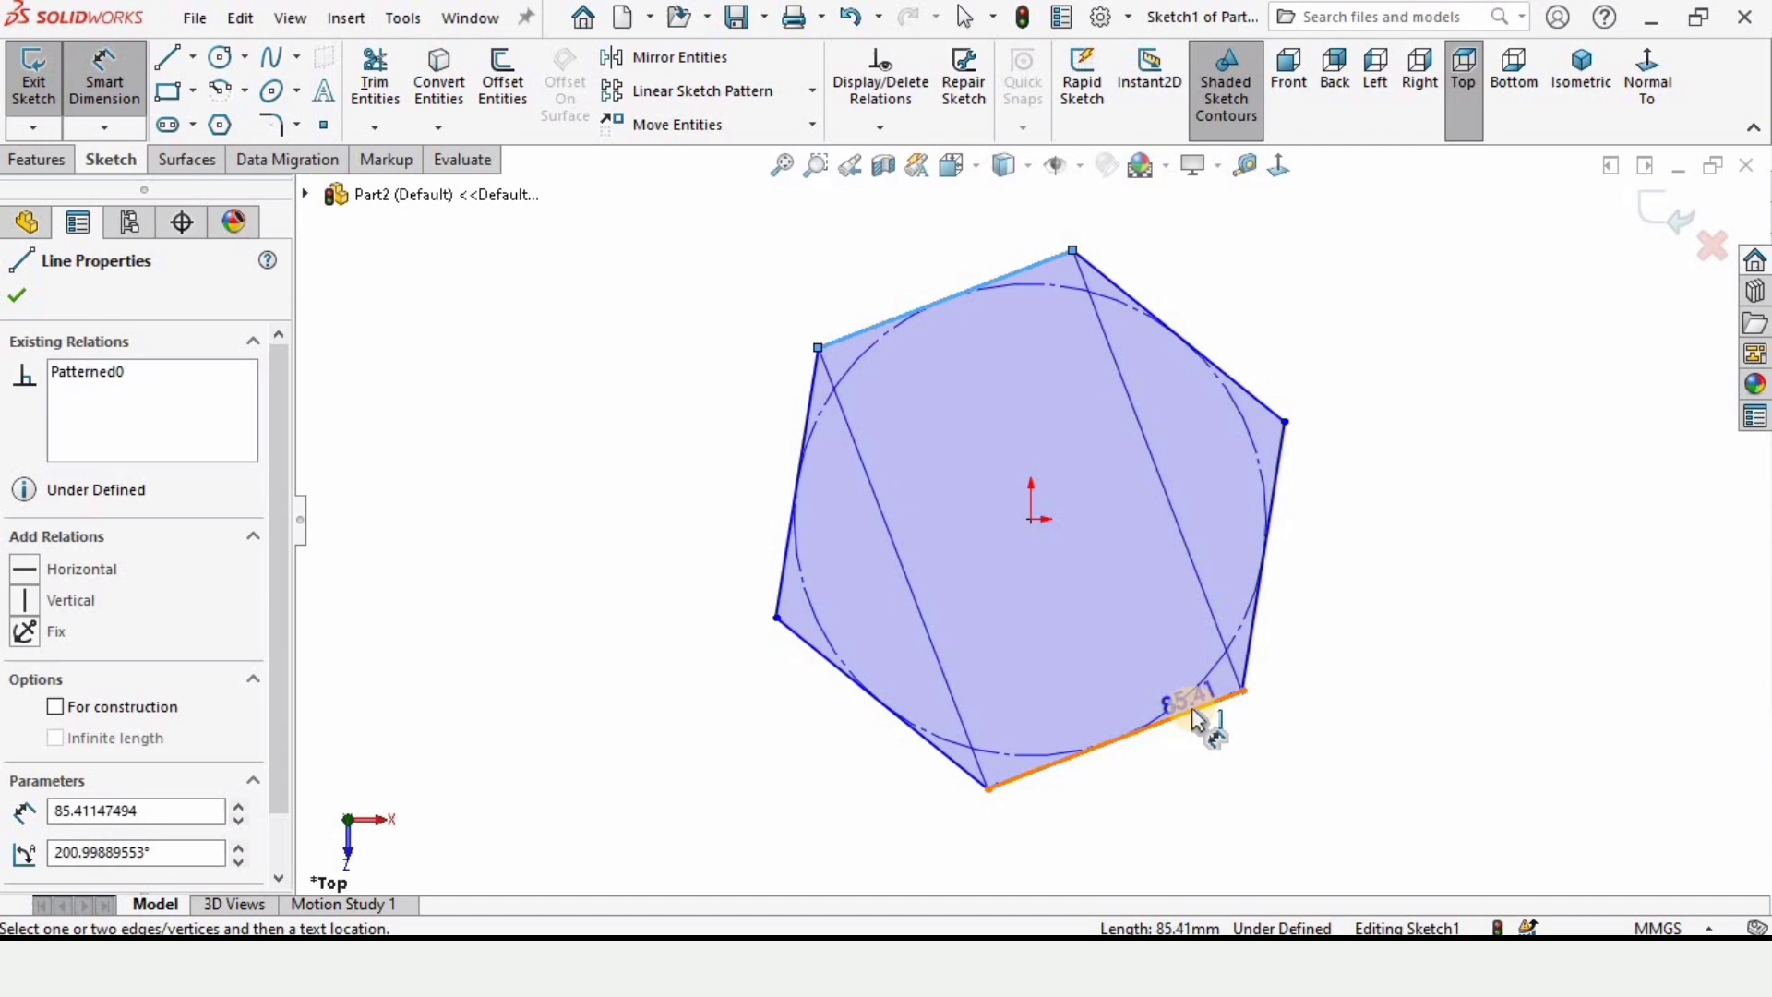
click(1204, 708)
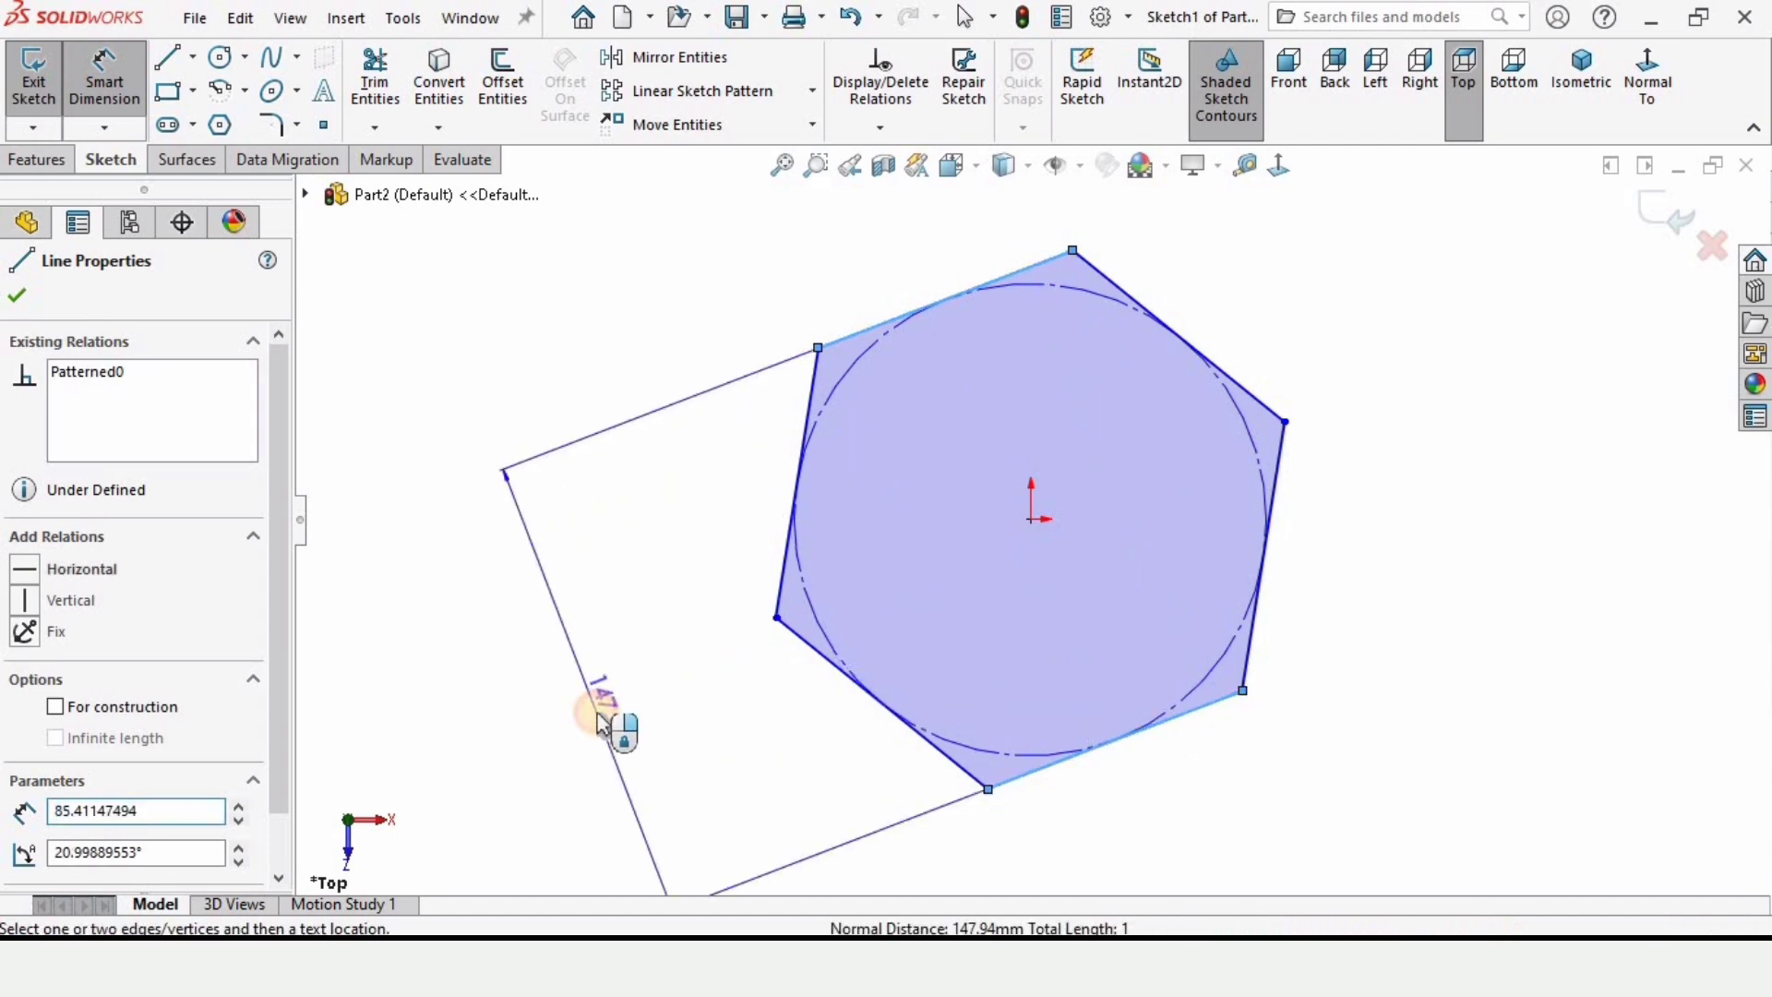
click(601, 718)
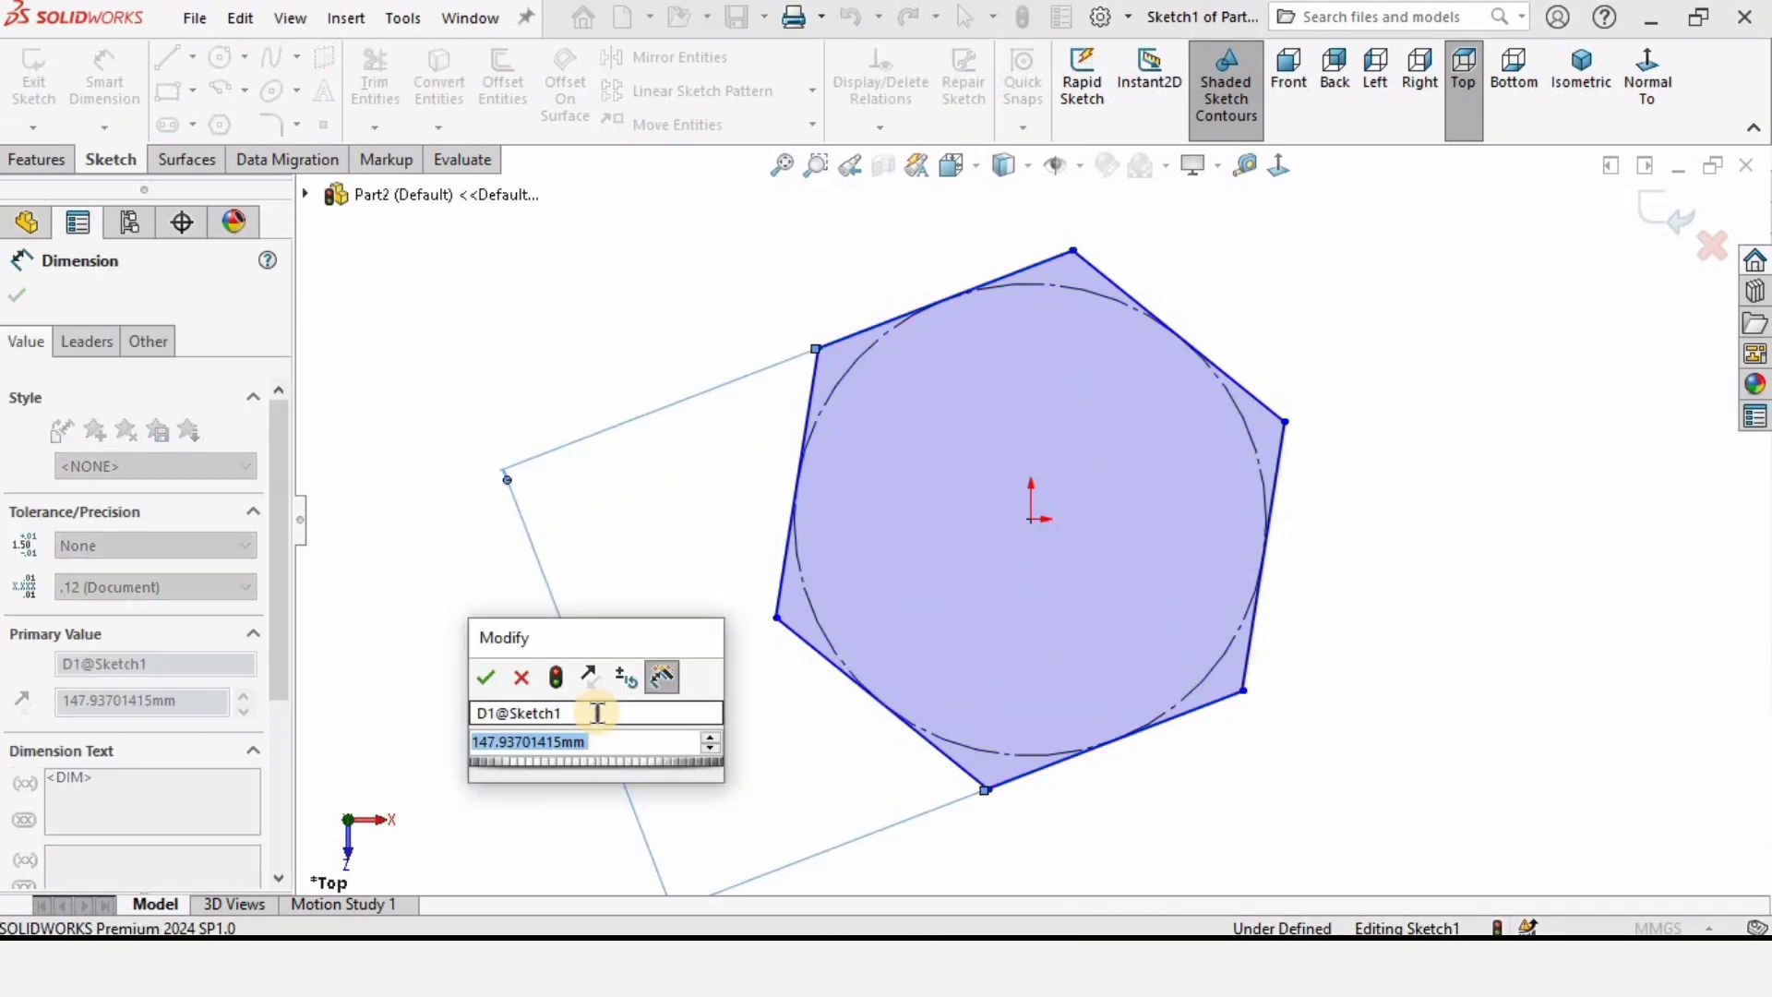
text(4)
key(Return)
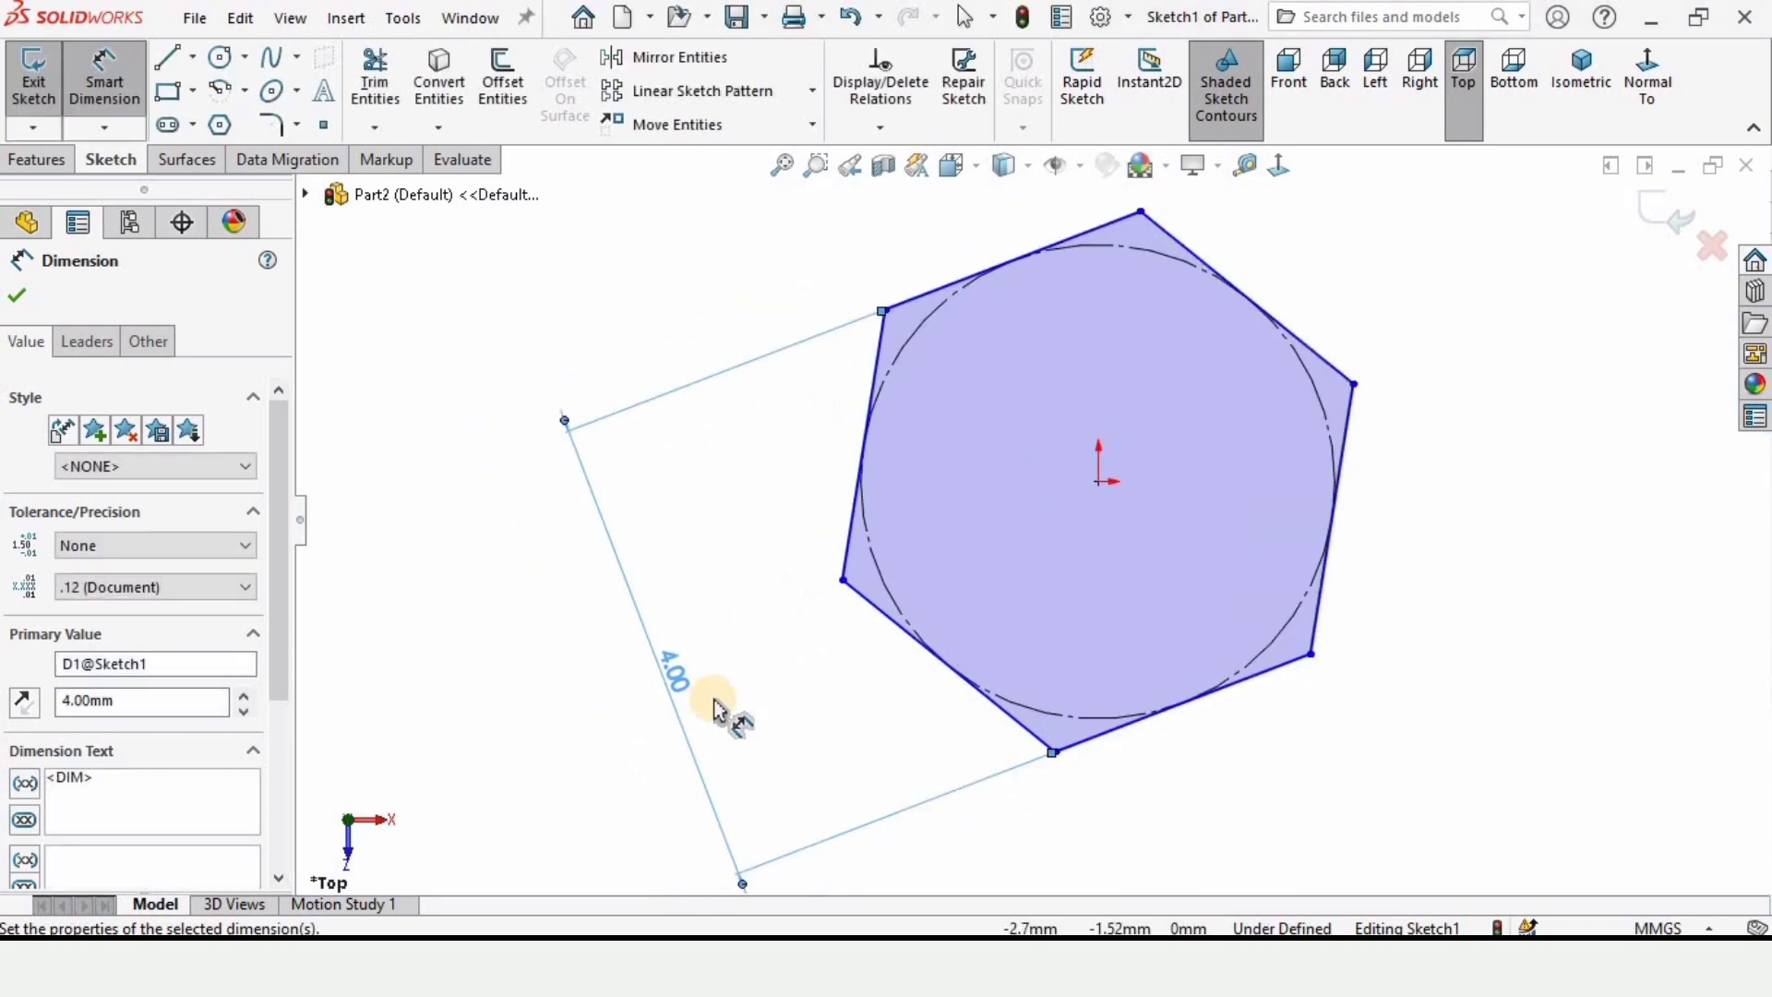
key(Escape)
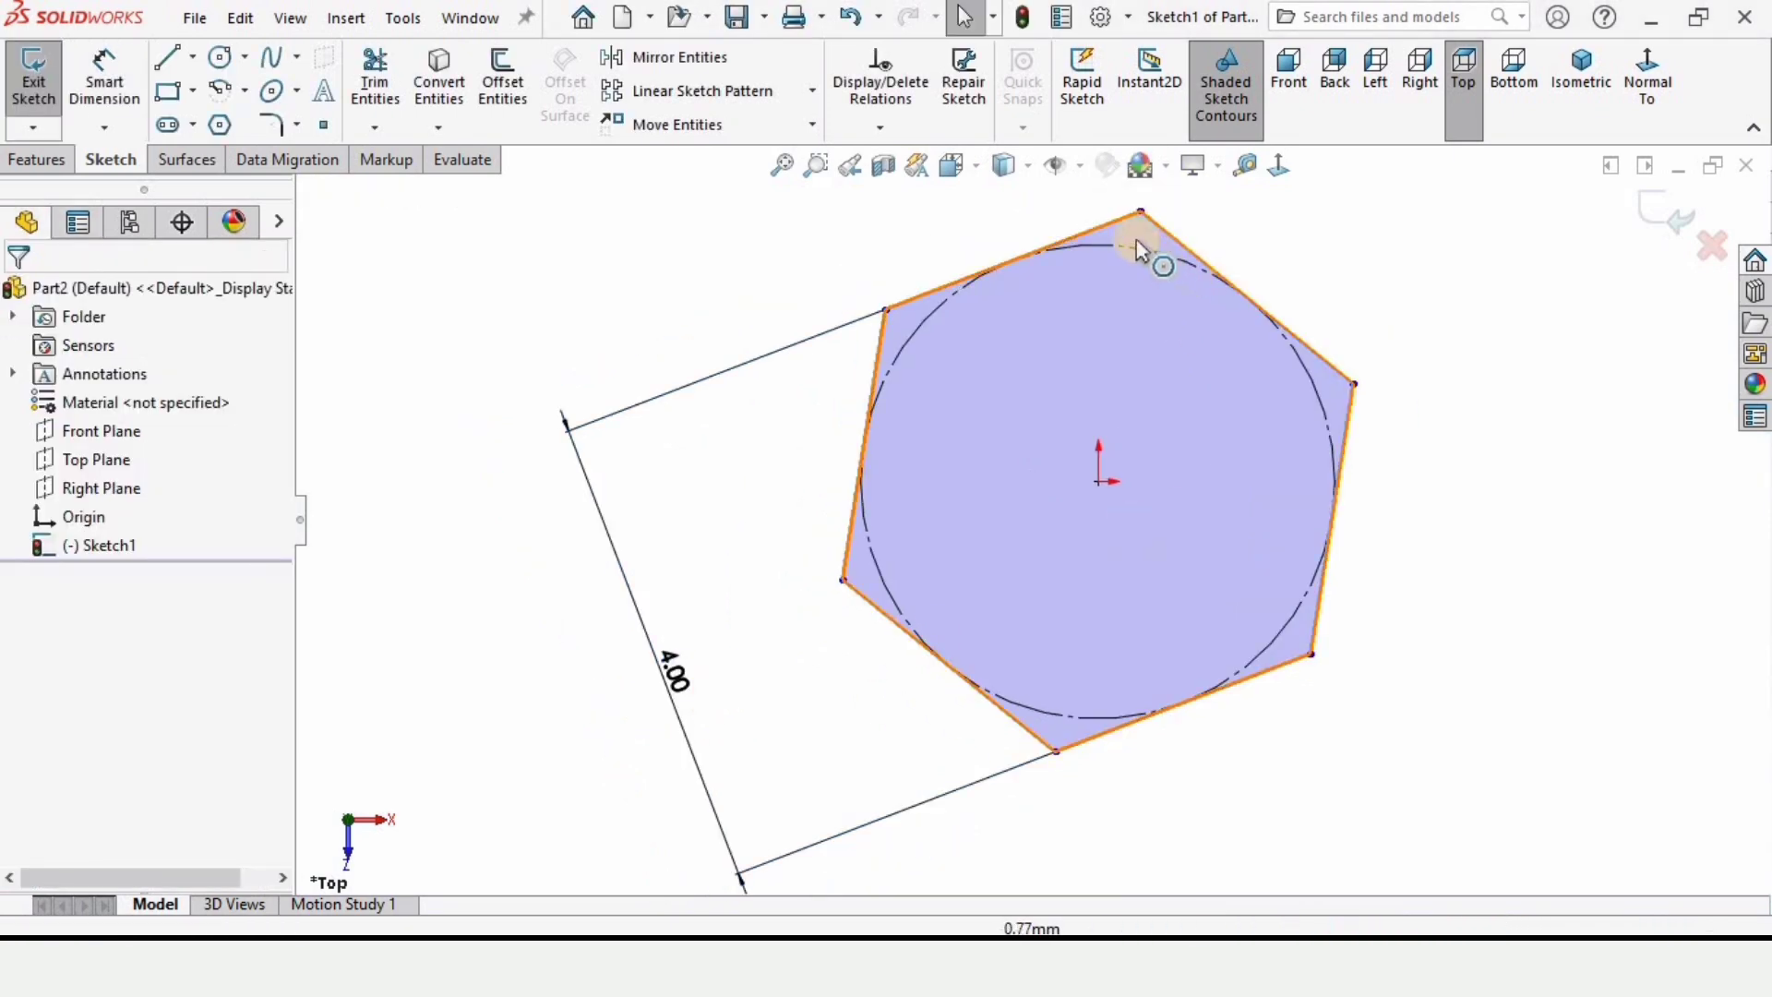
Add a horizontal relation to the hexagon's upper edge.
click(1116, 229)
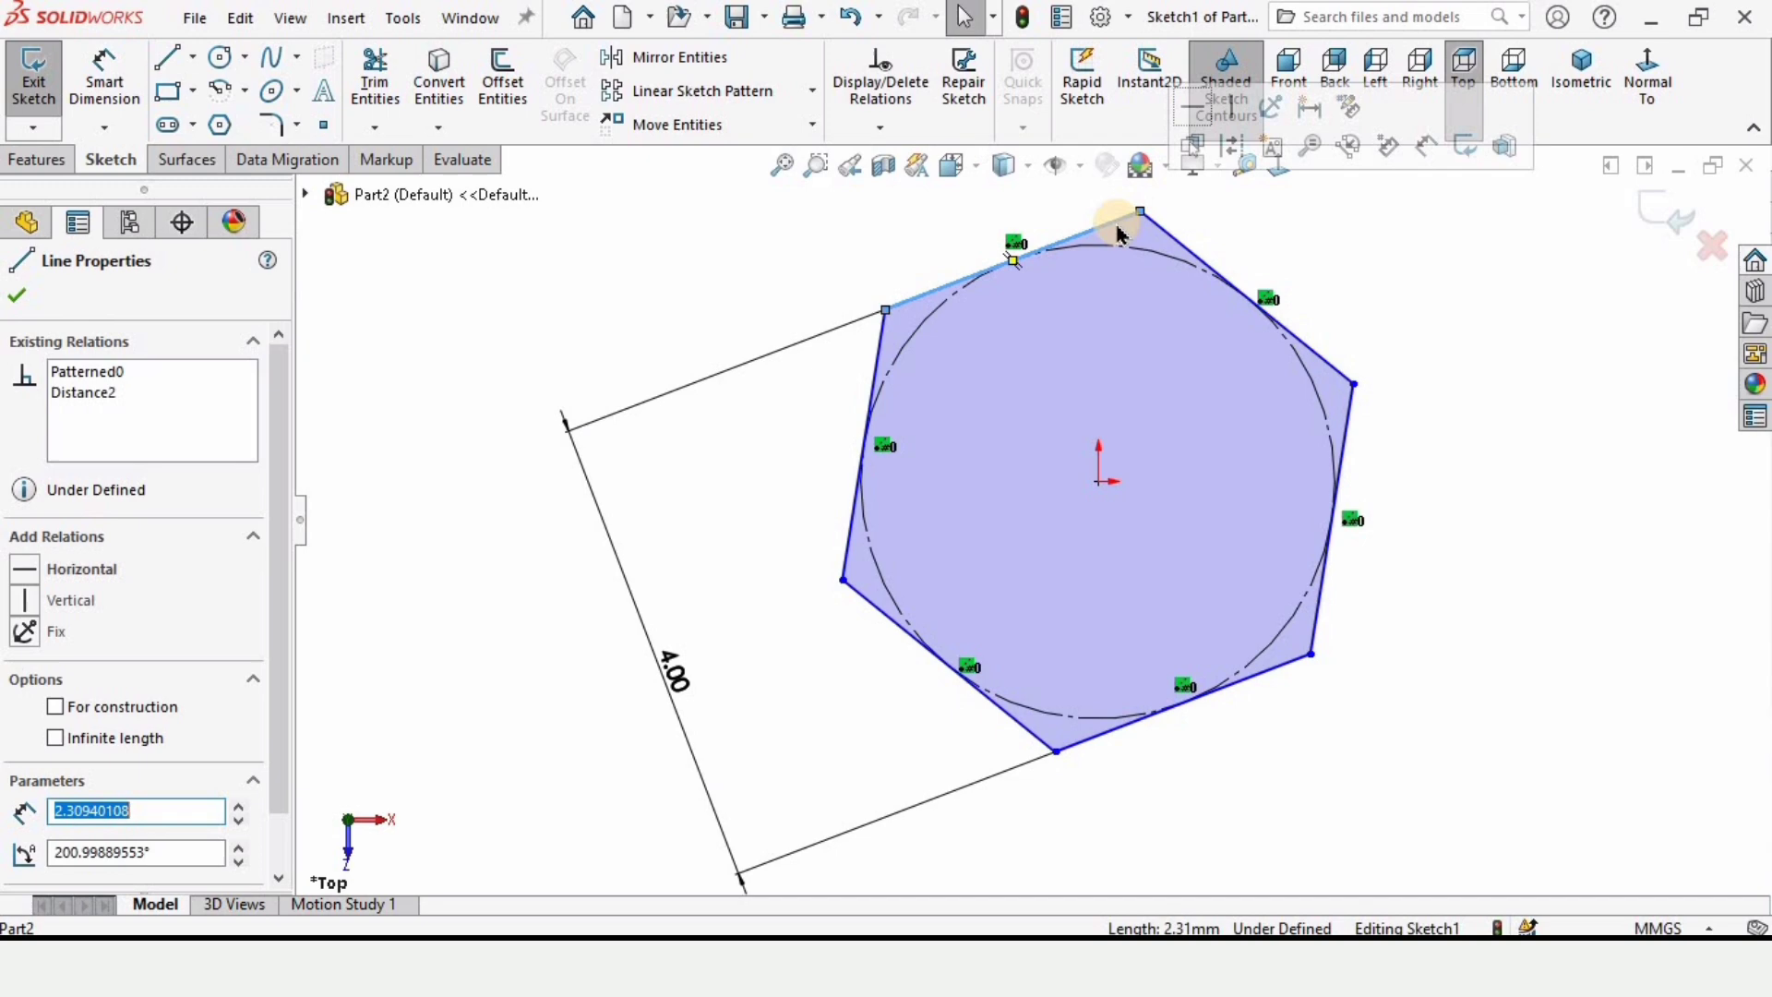
click(1193, 108)
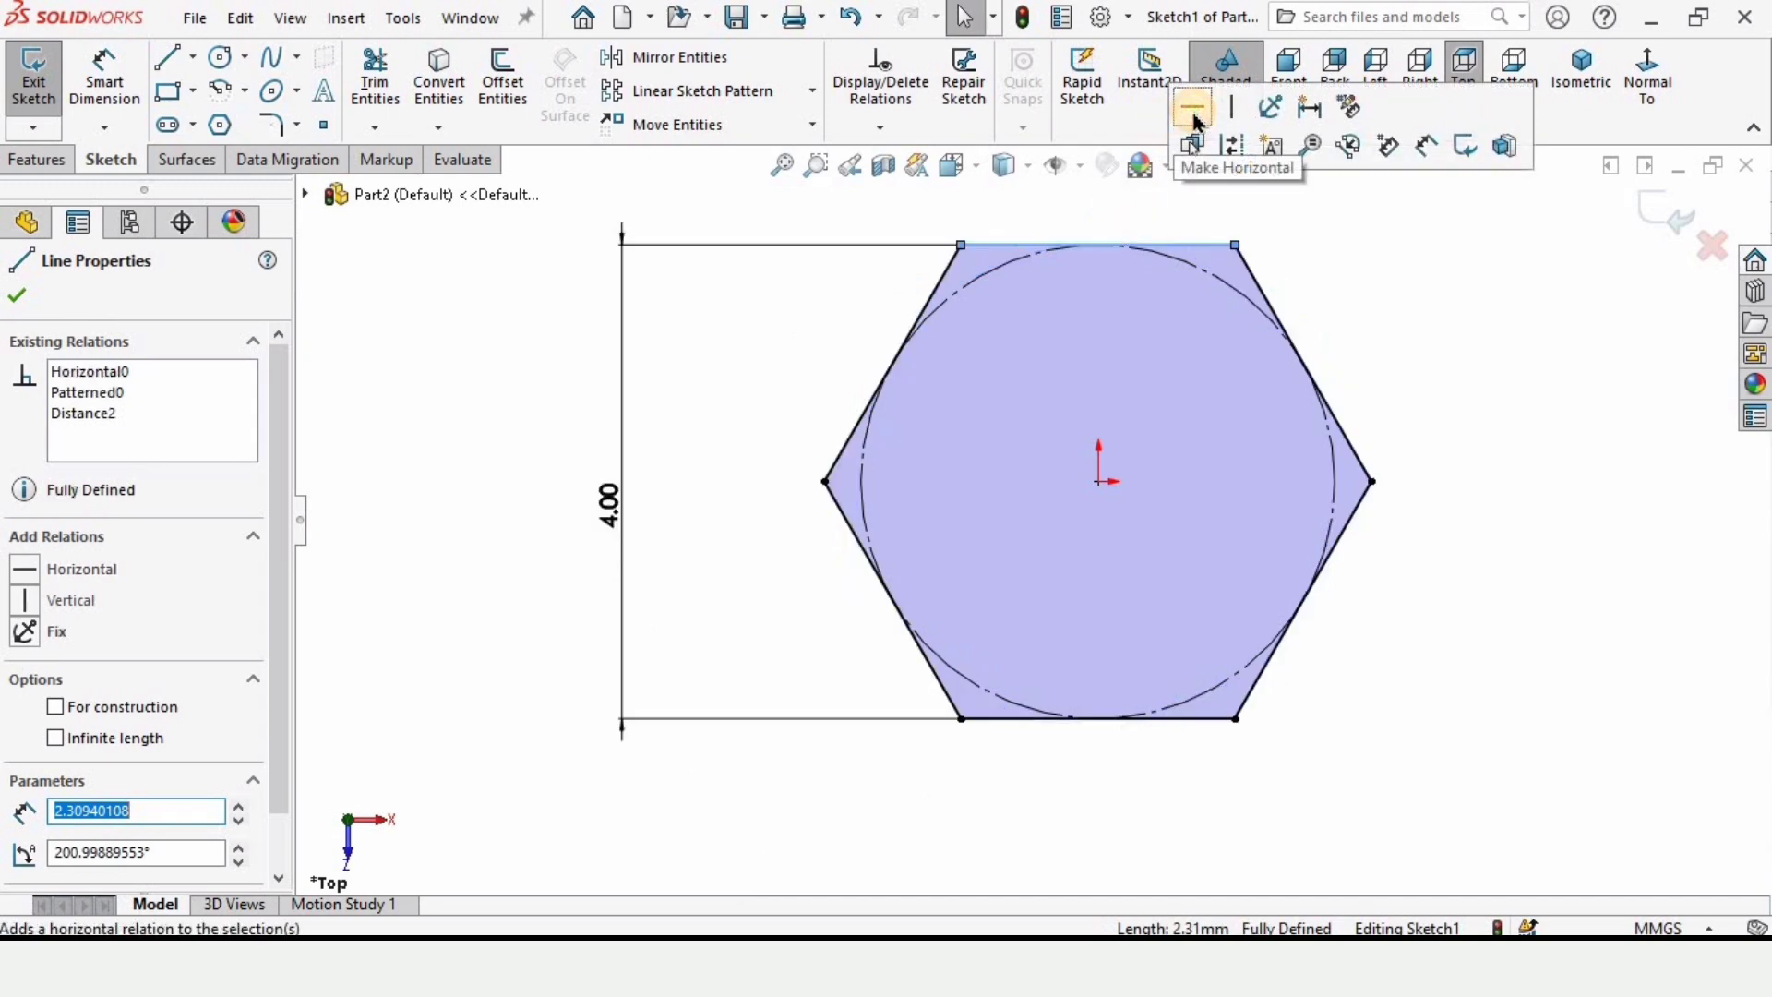
click(1422, 346)
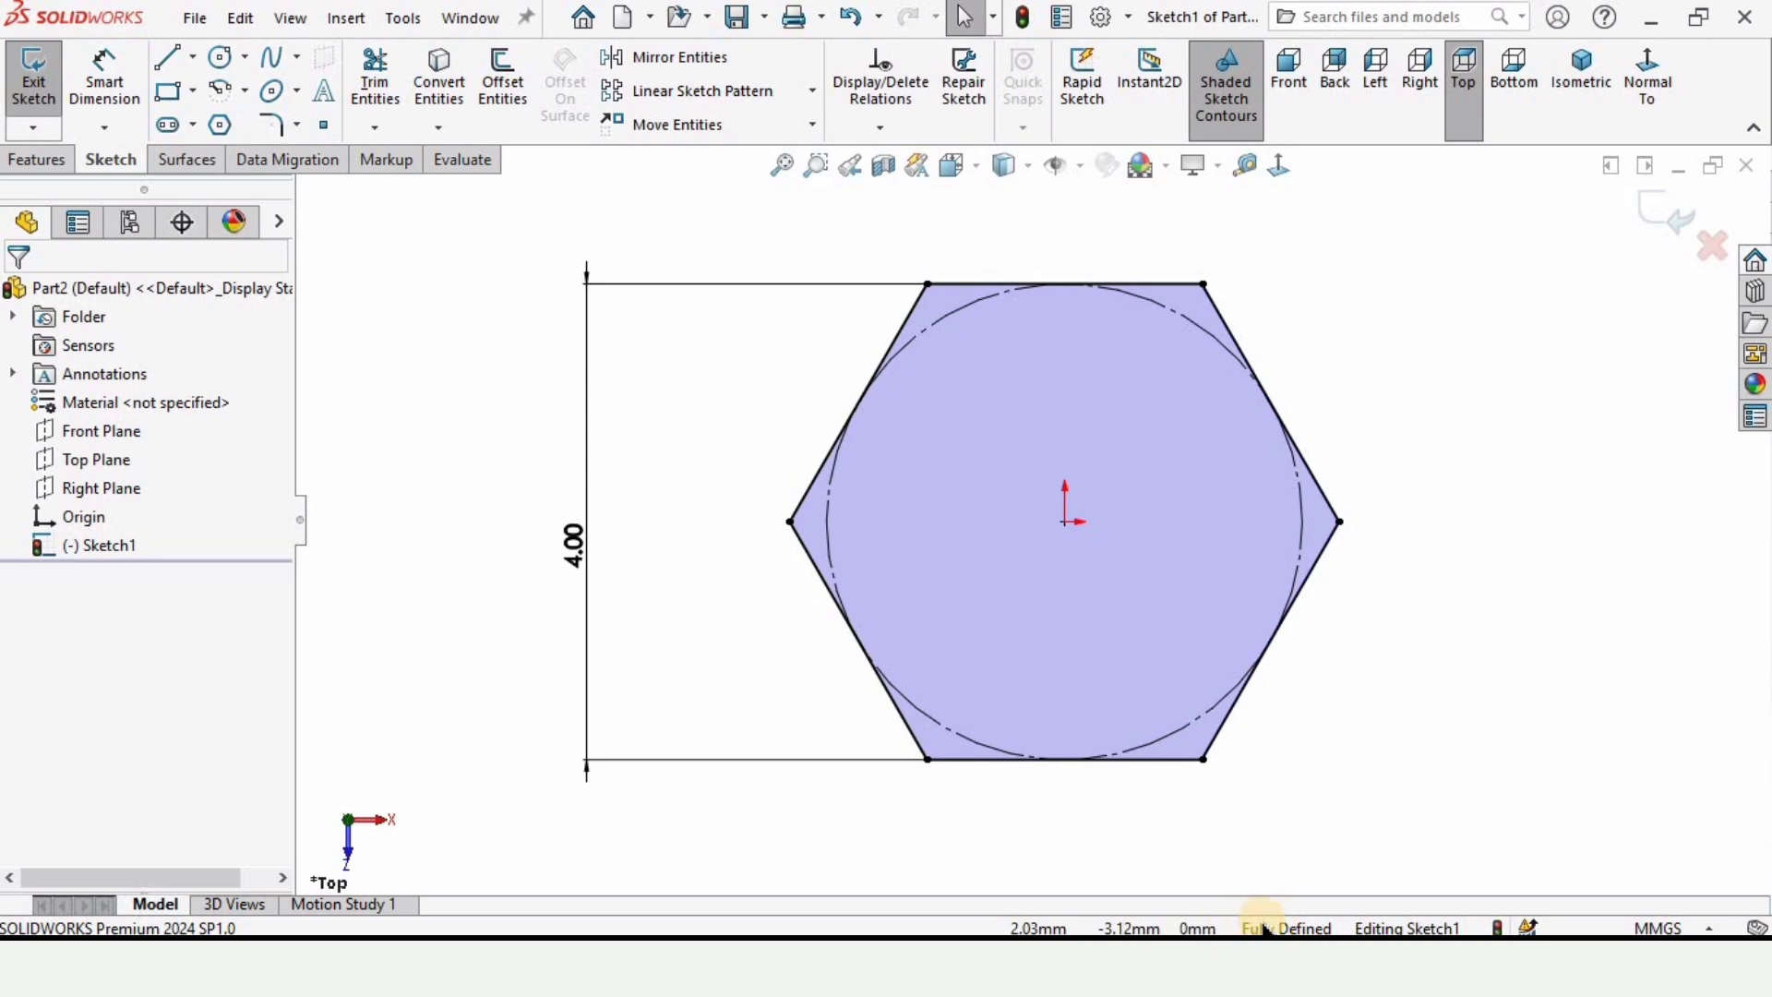
Extrude the hexagon sketch as a boss with a blind depth of 16 mm.
click(37, 160)
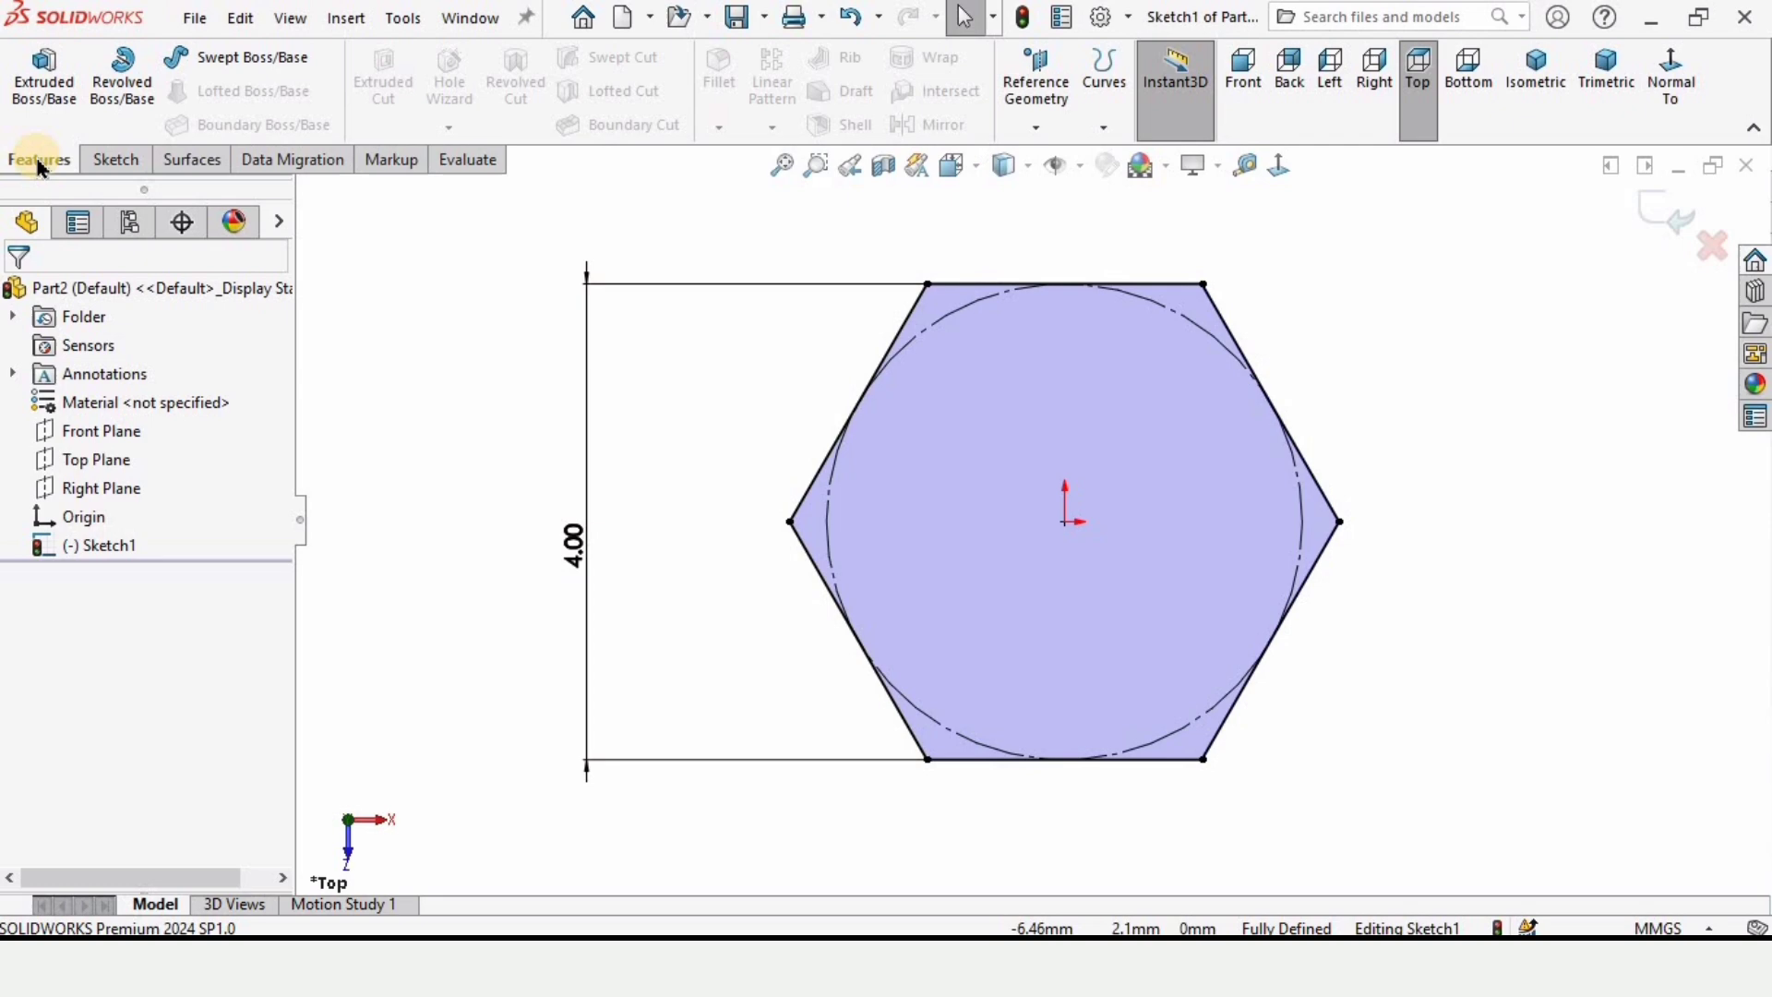
click(47, 75)
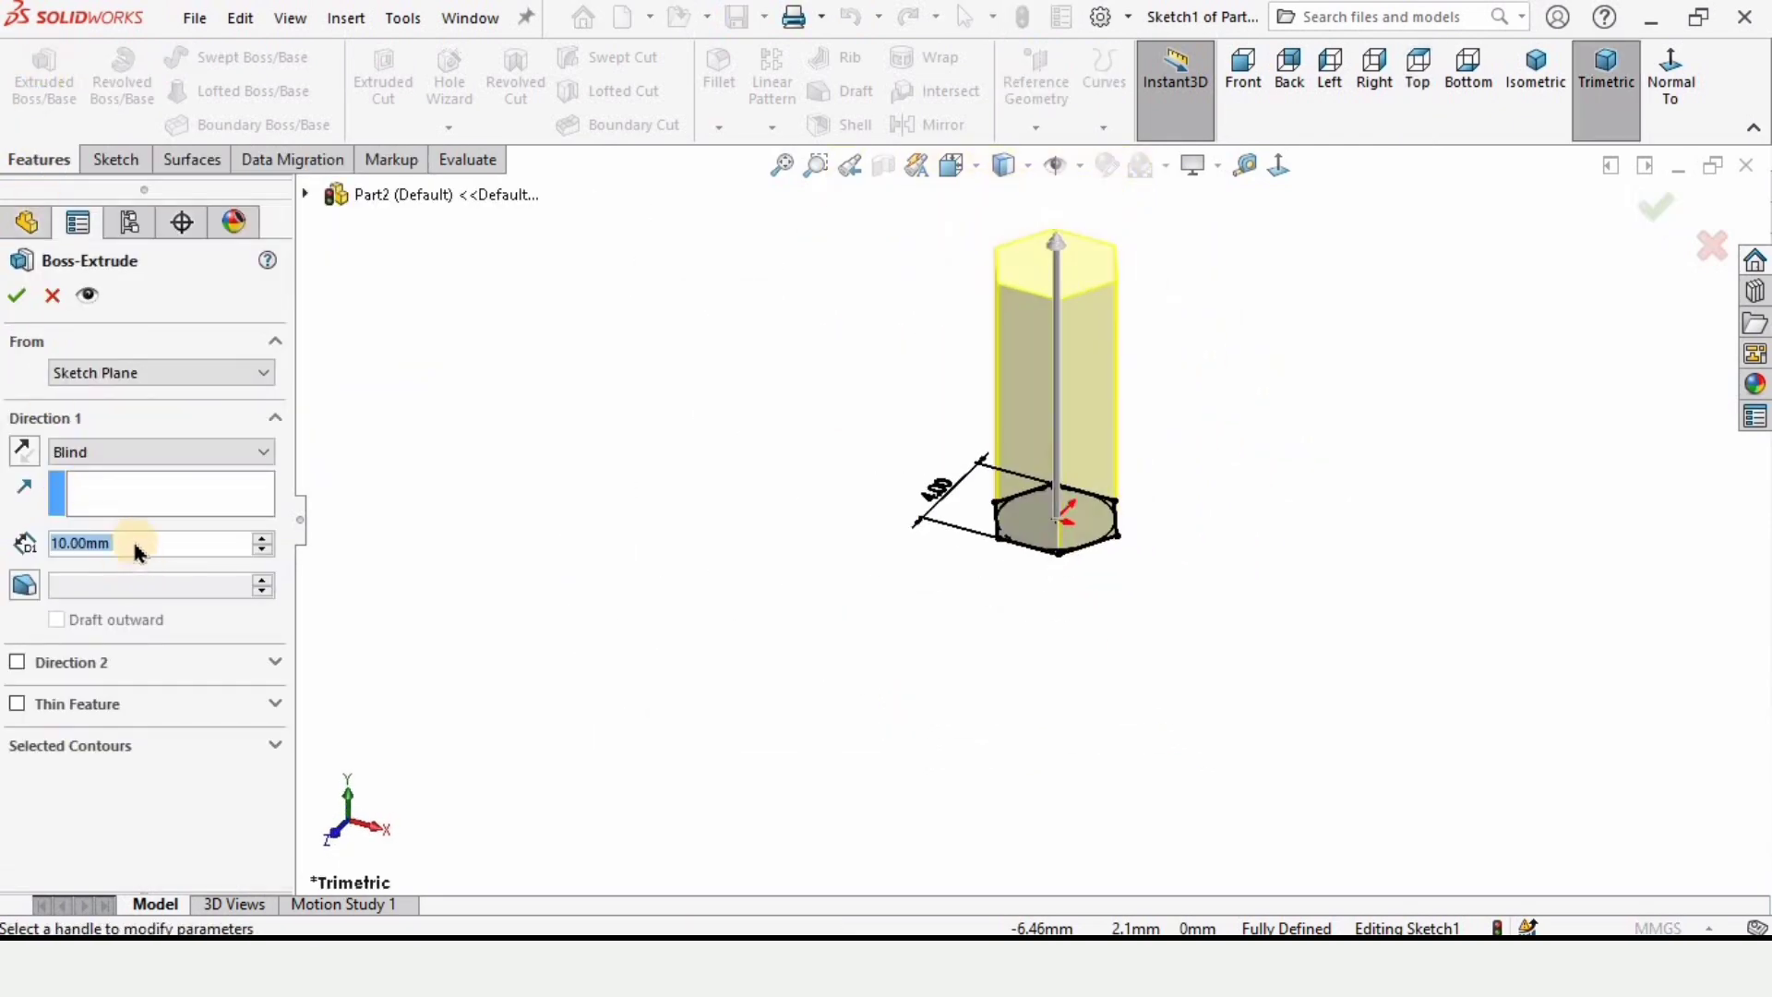
click(164, 542)
drag(163, 542, 13, 557)
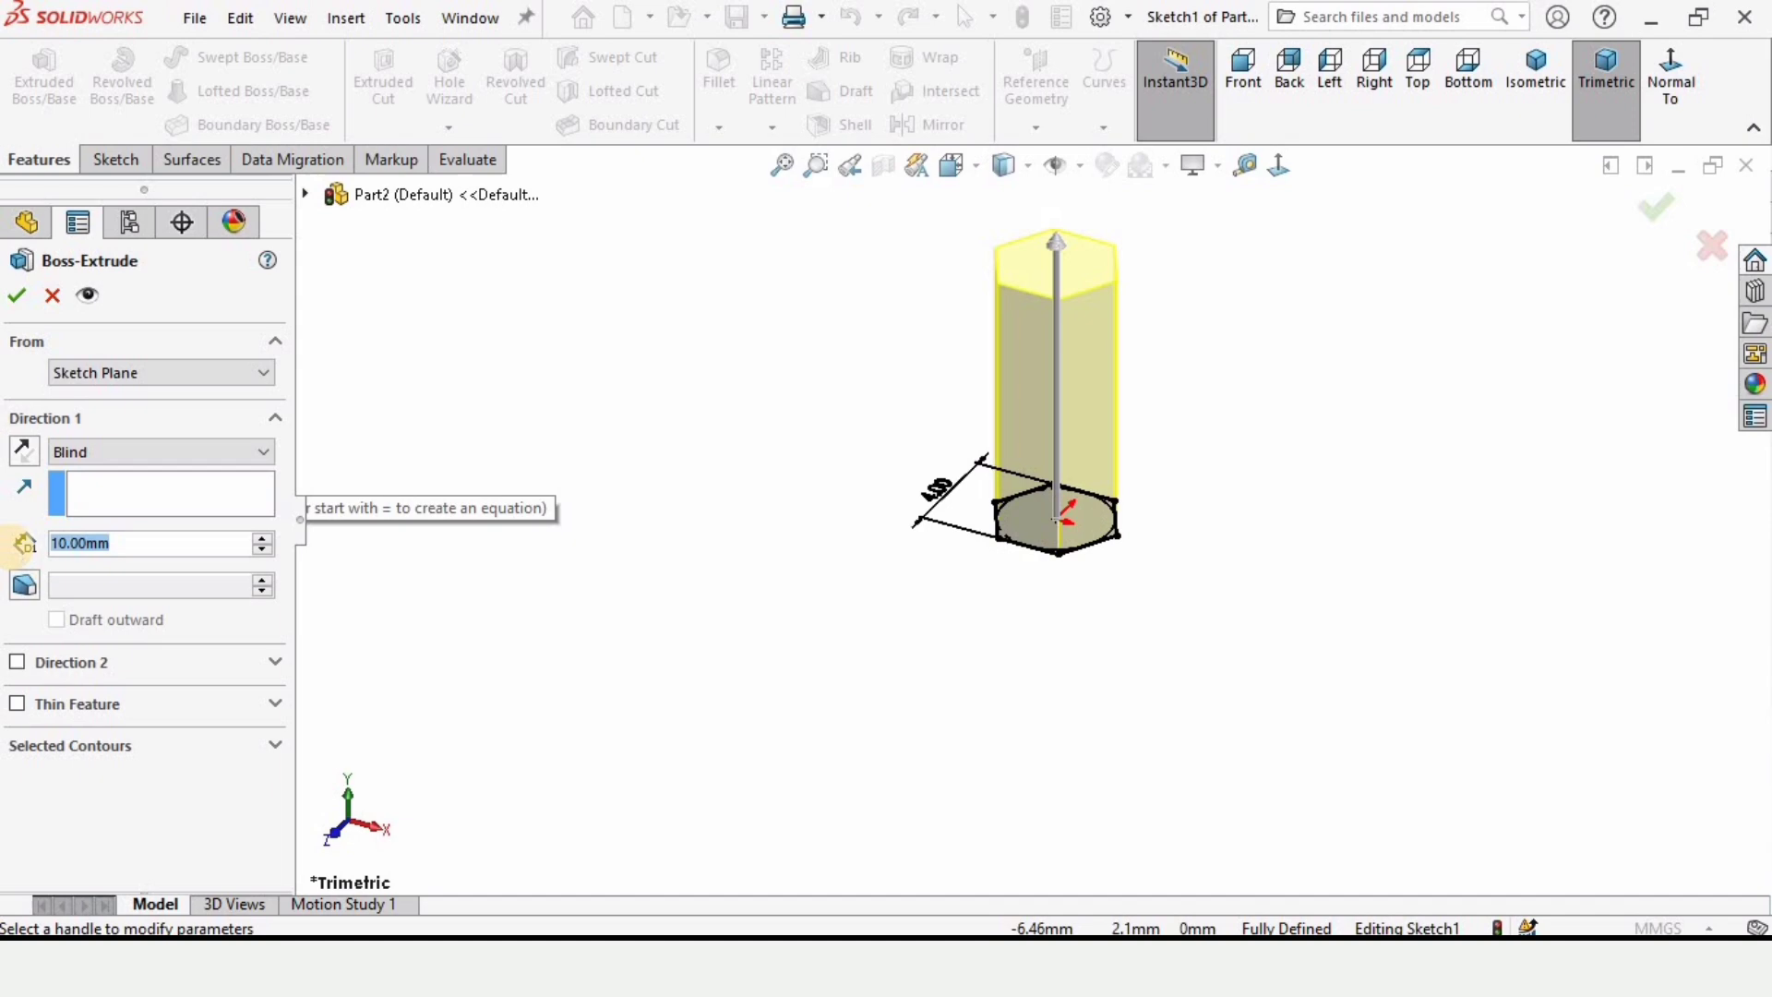
text(16)
key(Return)
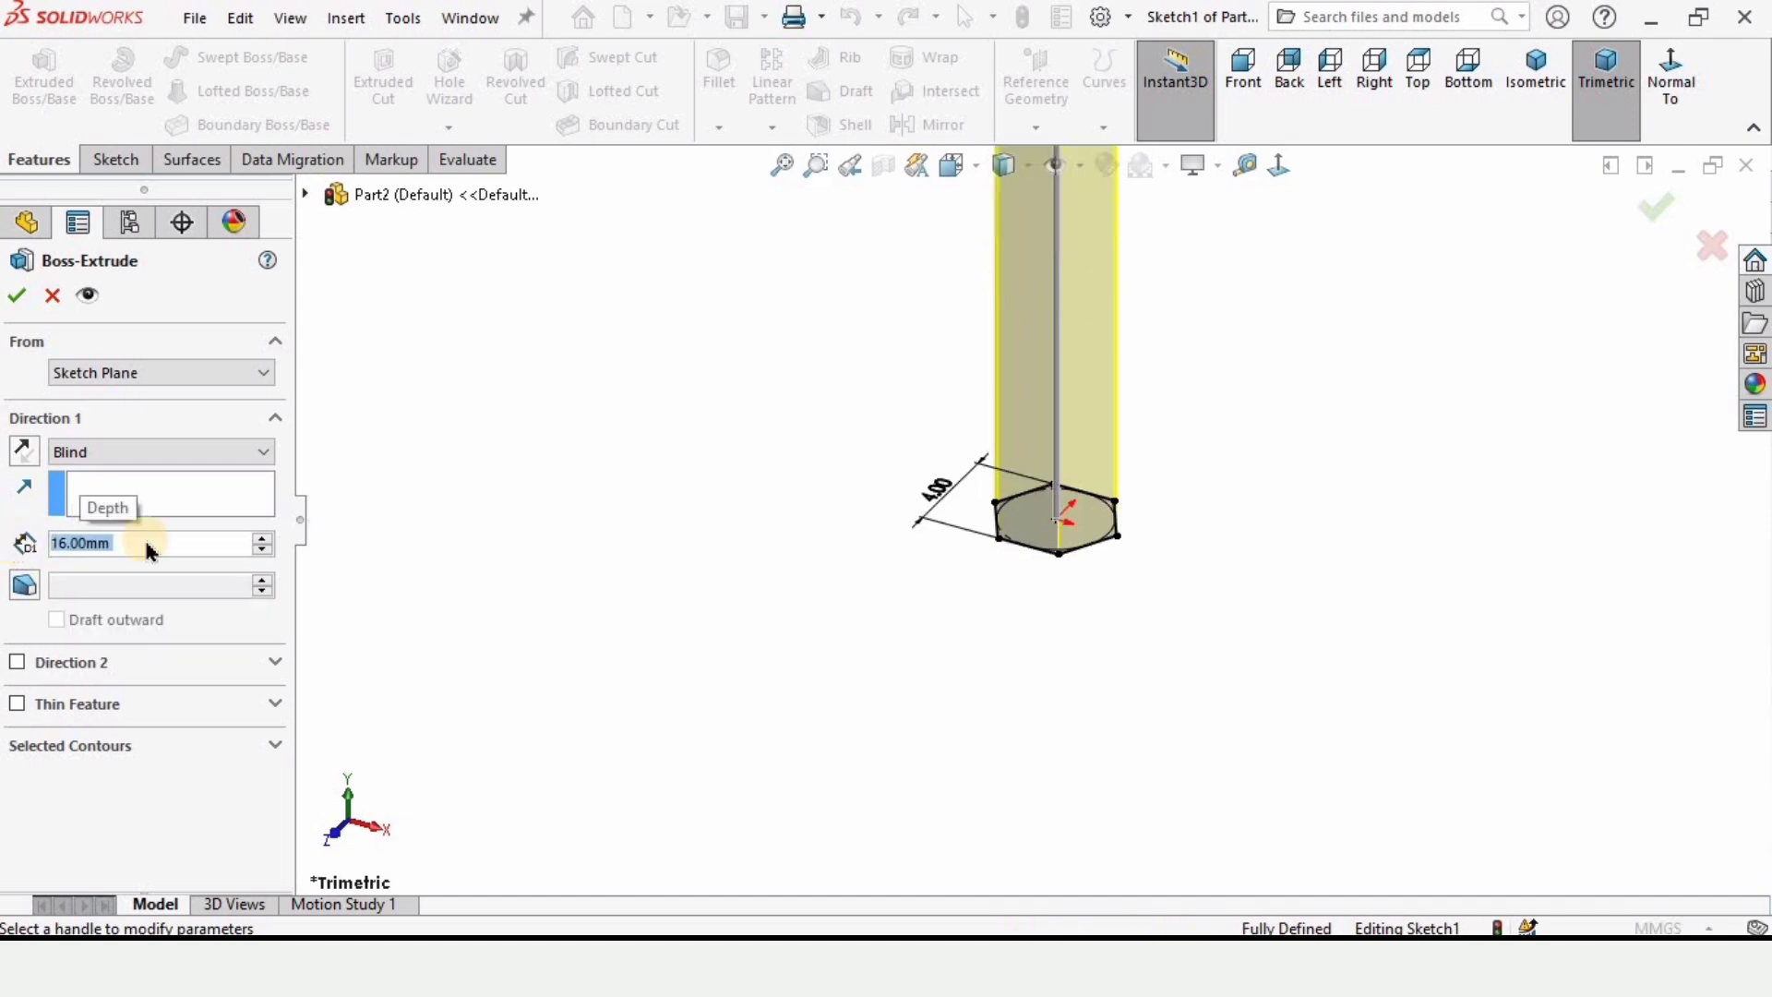
scroll(1028, 653, down, 3)
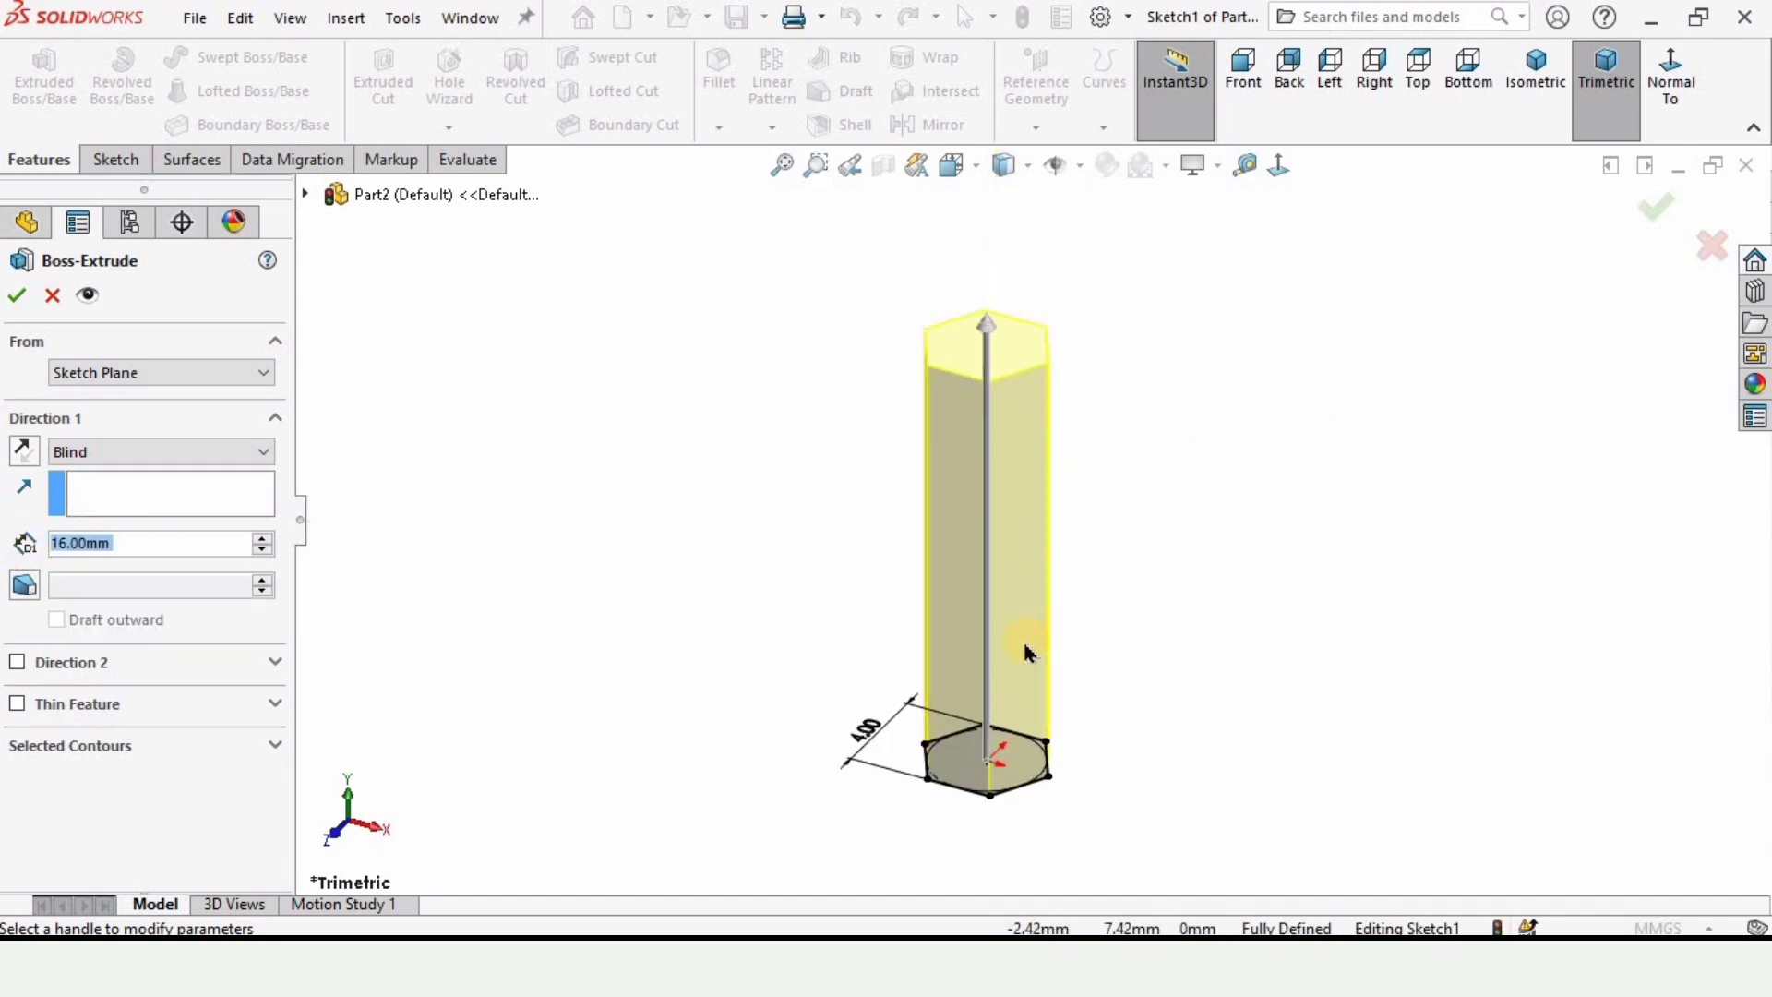
click(16, 297)
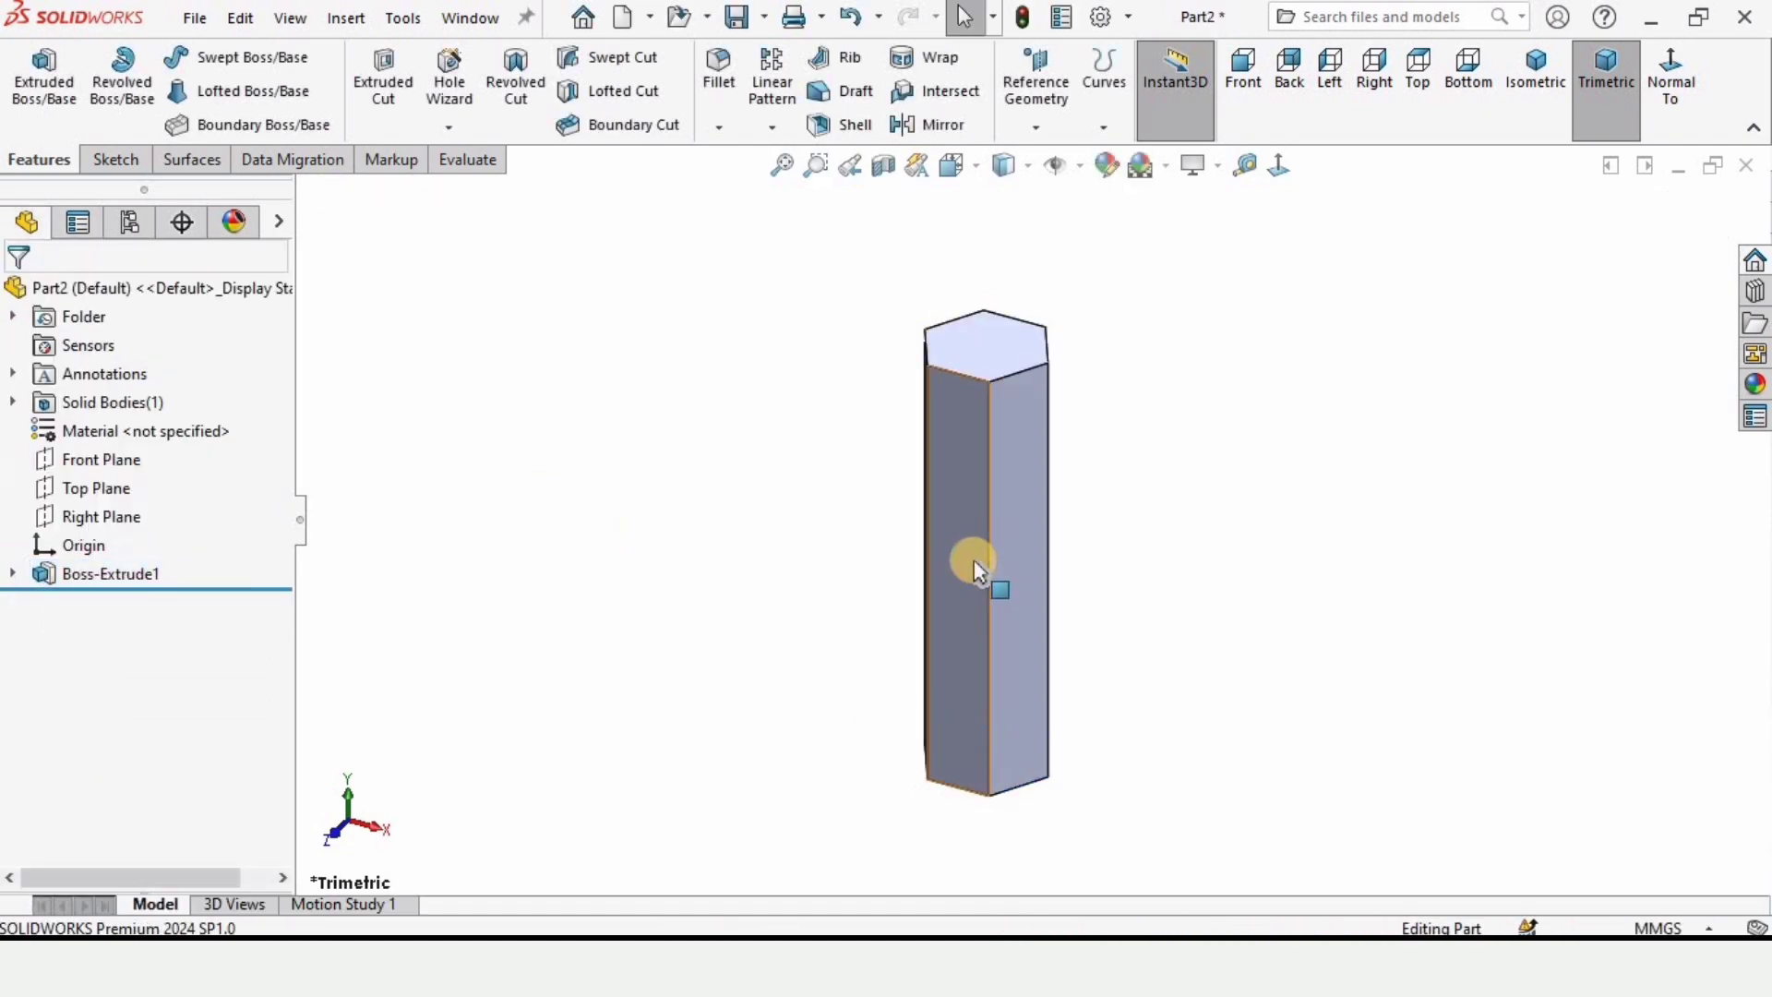
Apply the polished steel metal appearance to the hexagonal bar.
middle_drag(978, 571, 1214, 597)
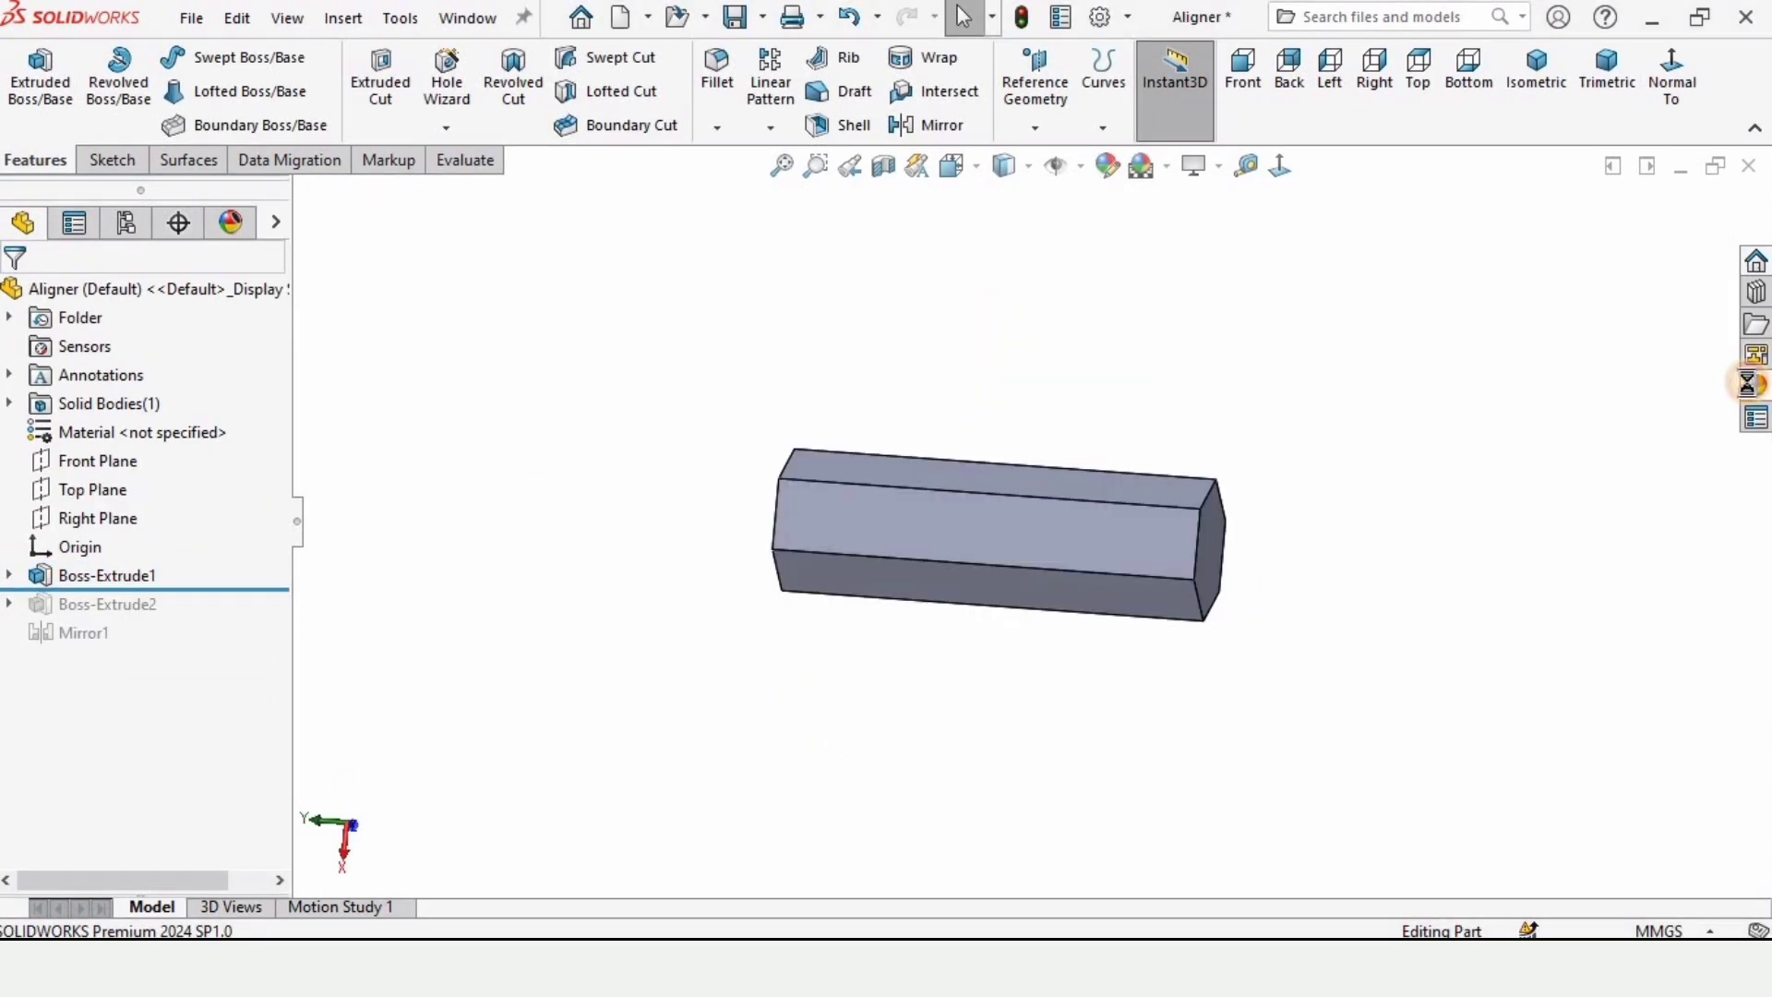
click(1754, 387)
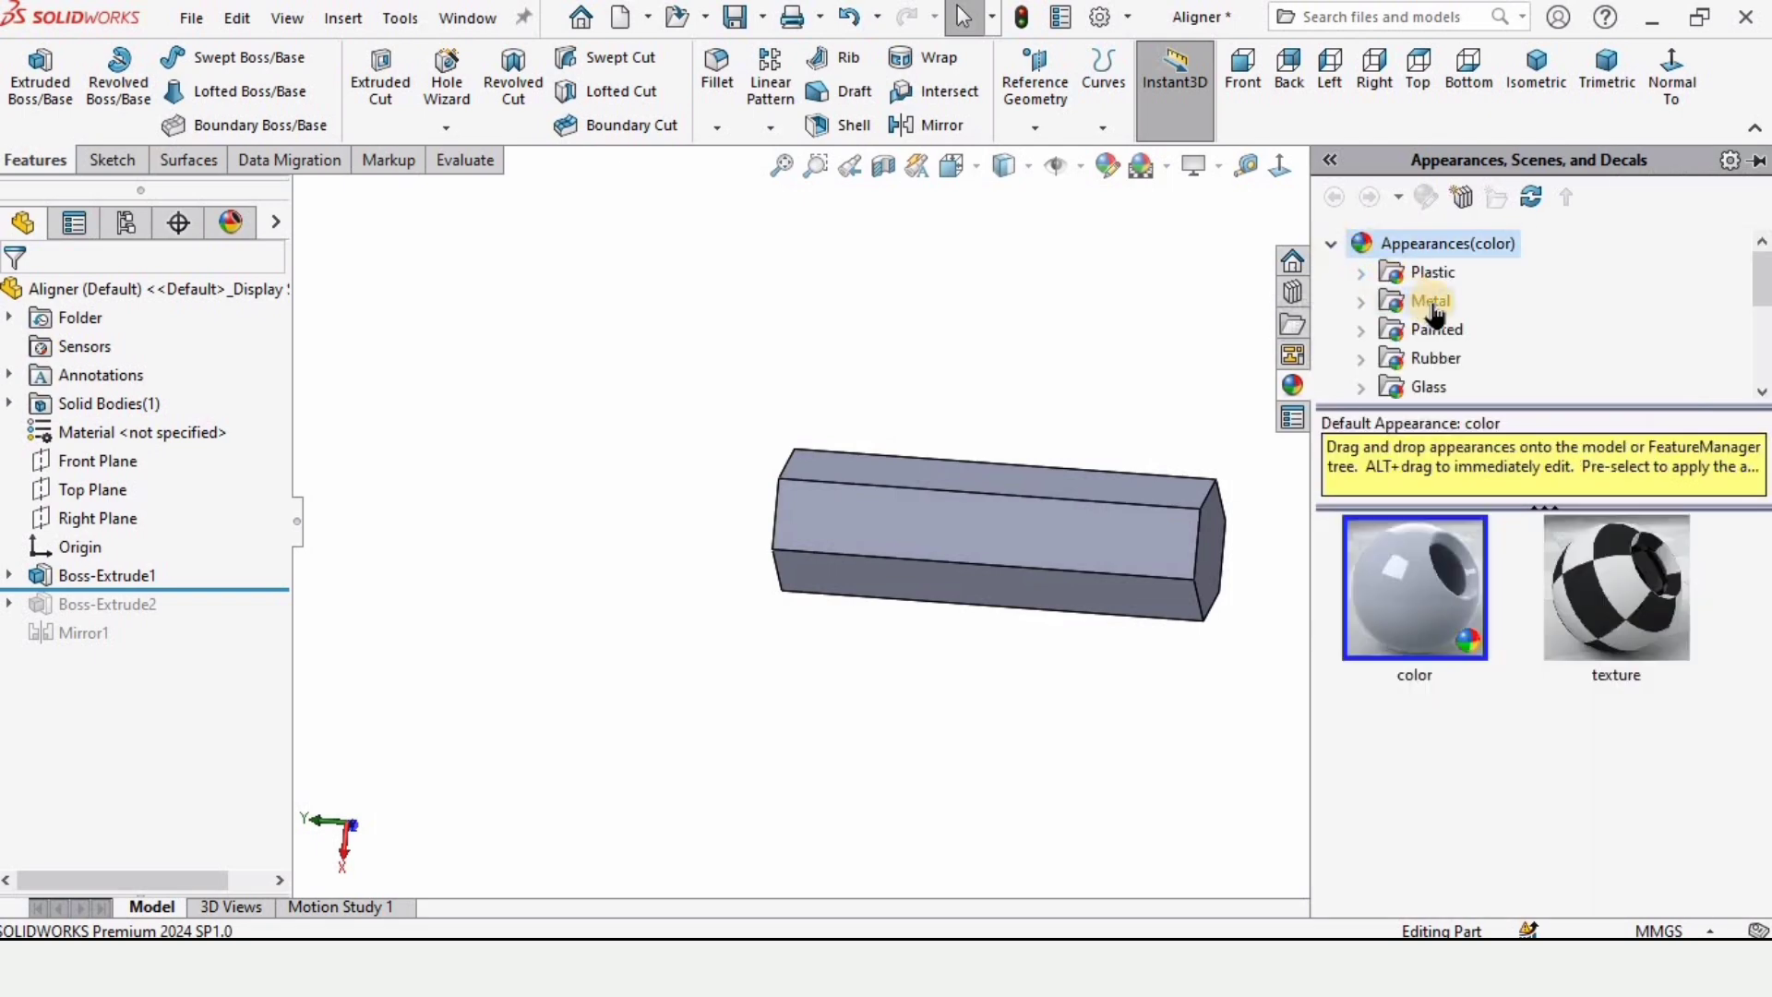
click(1433, 309)
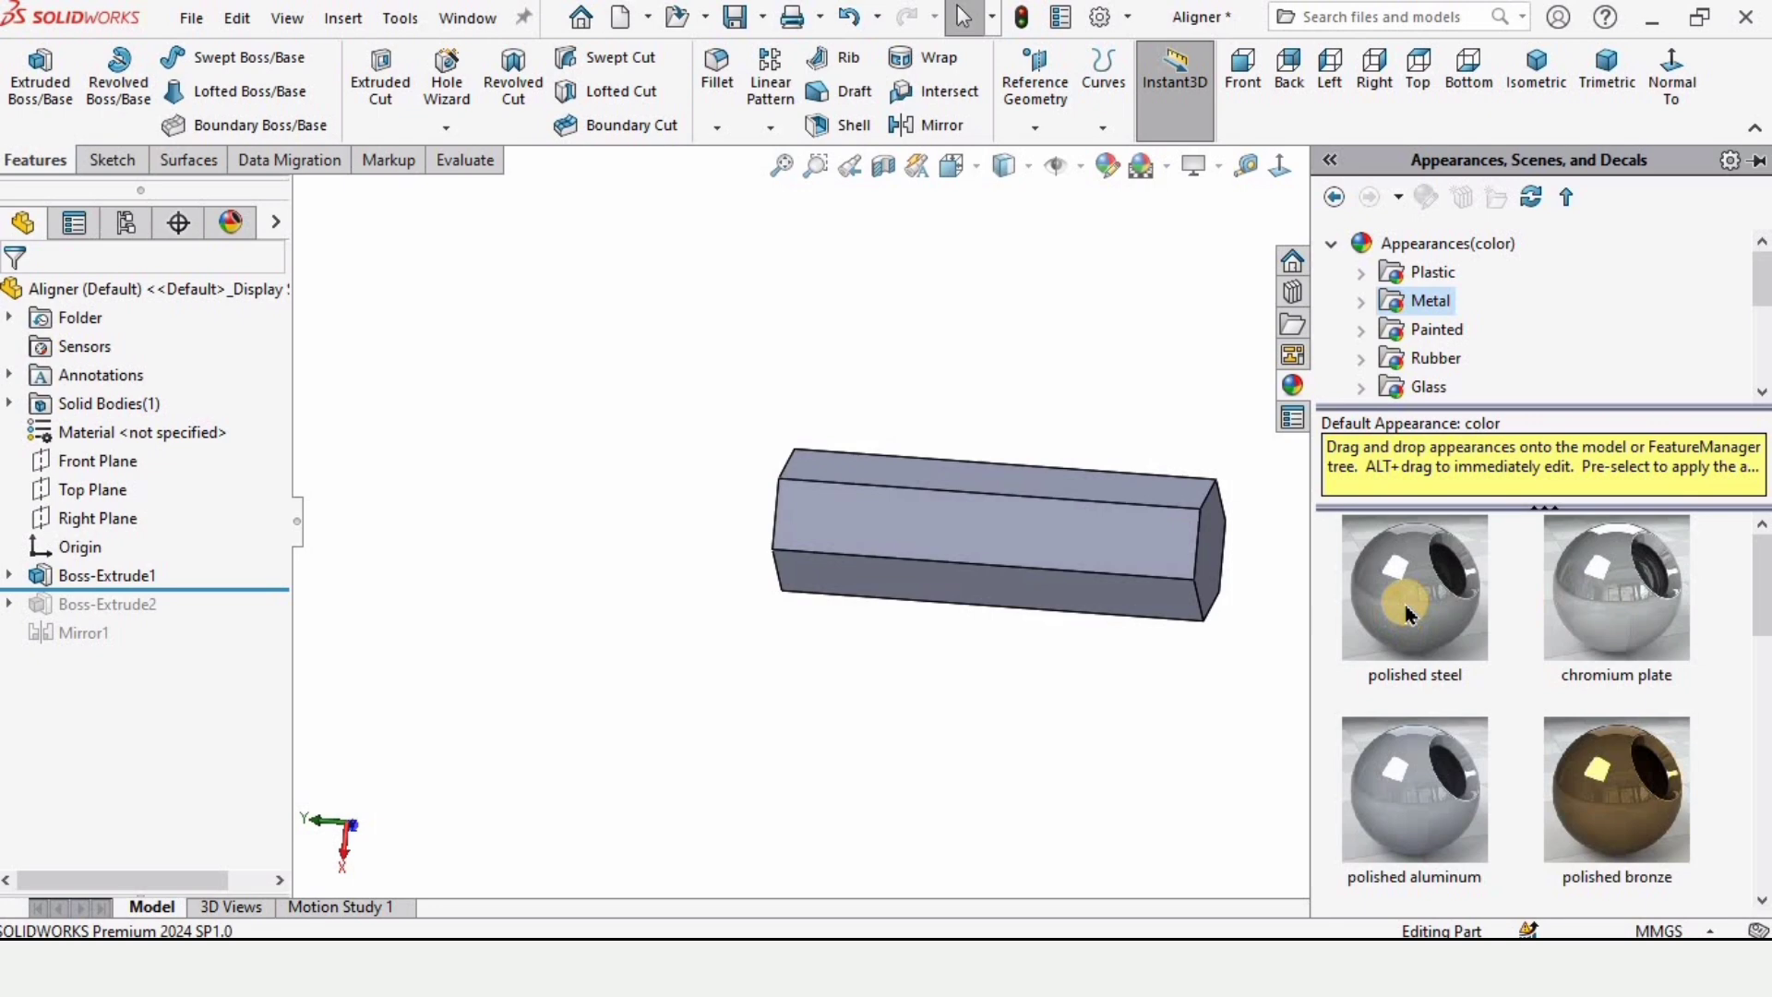
click(1415, 604)
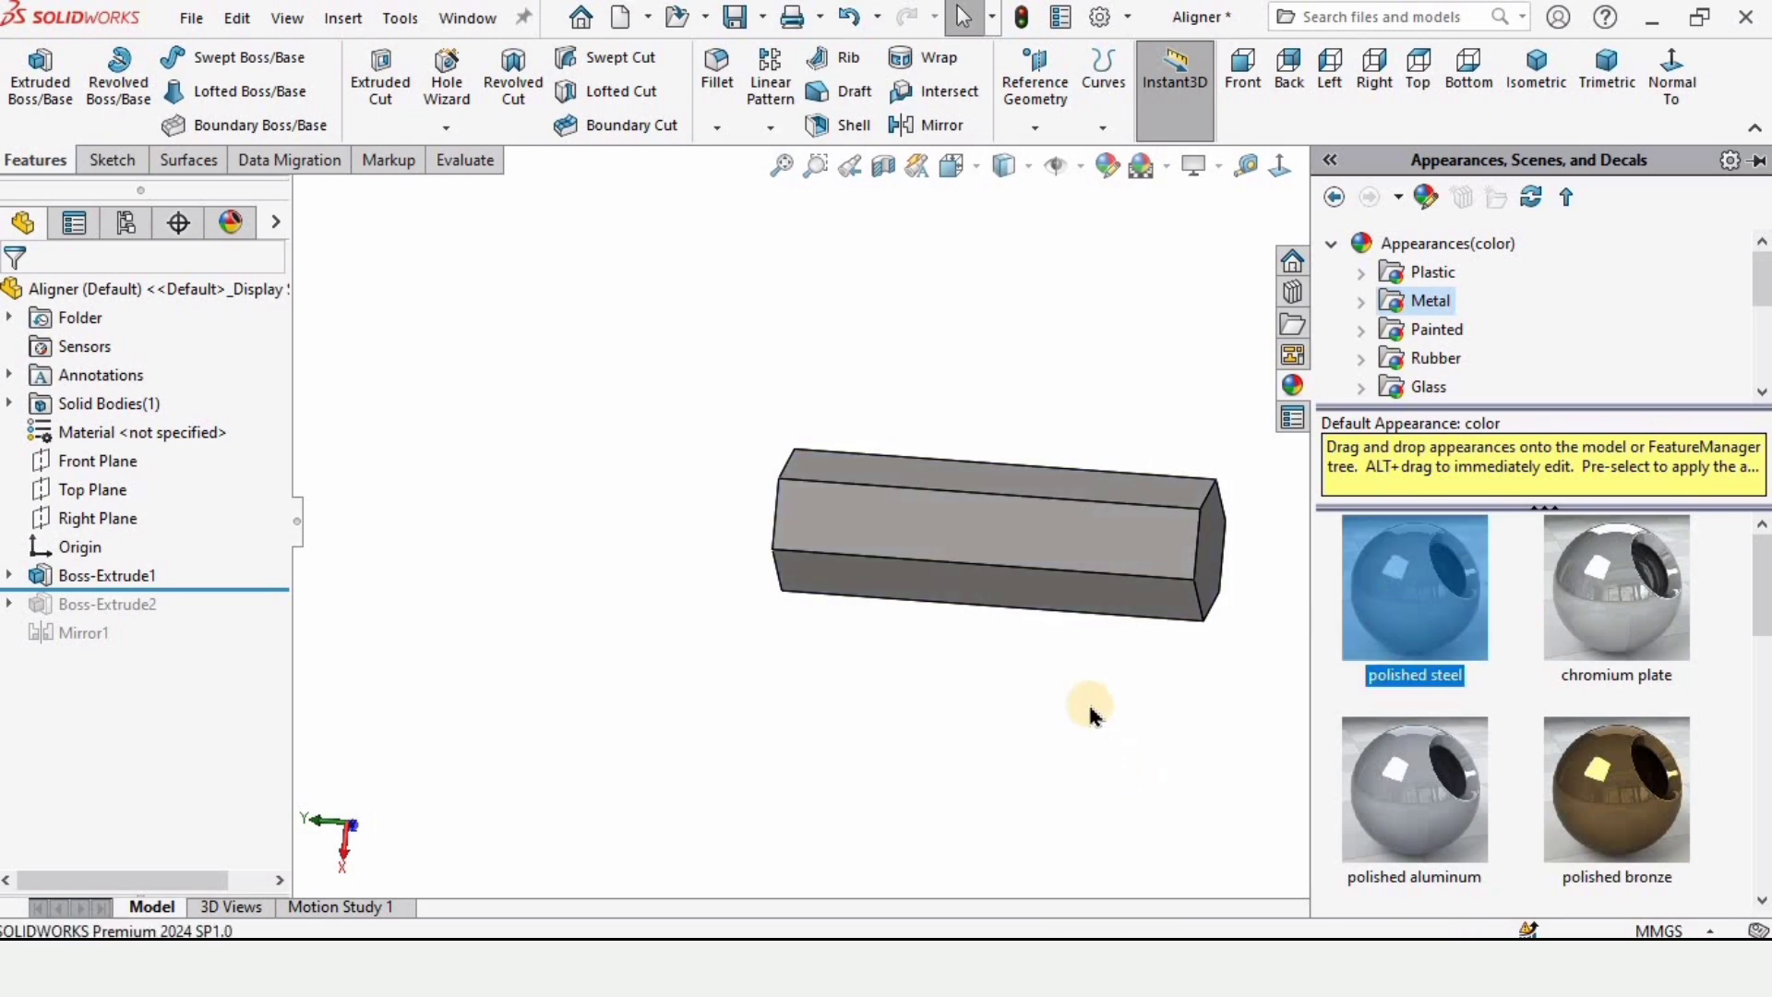
middle_drag(977, 570, 1136, 452)
Save the part under the name Aligner in the Robotic Gripper CAD folder as a SOLIDWORKS Part.
click(191, 18)
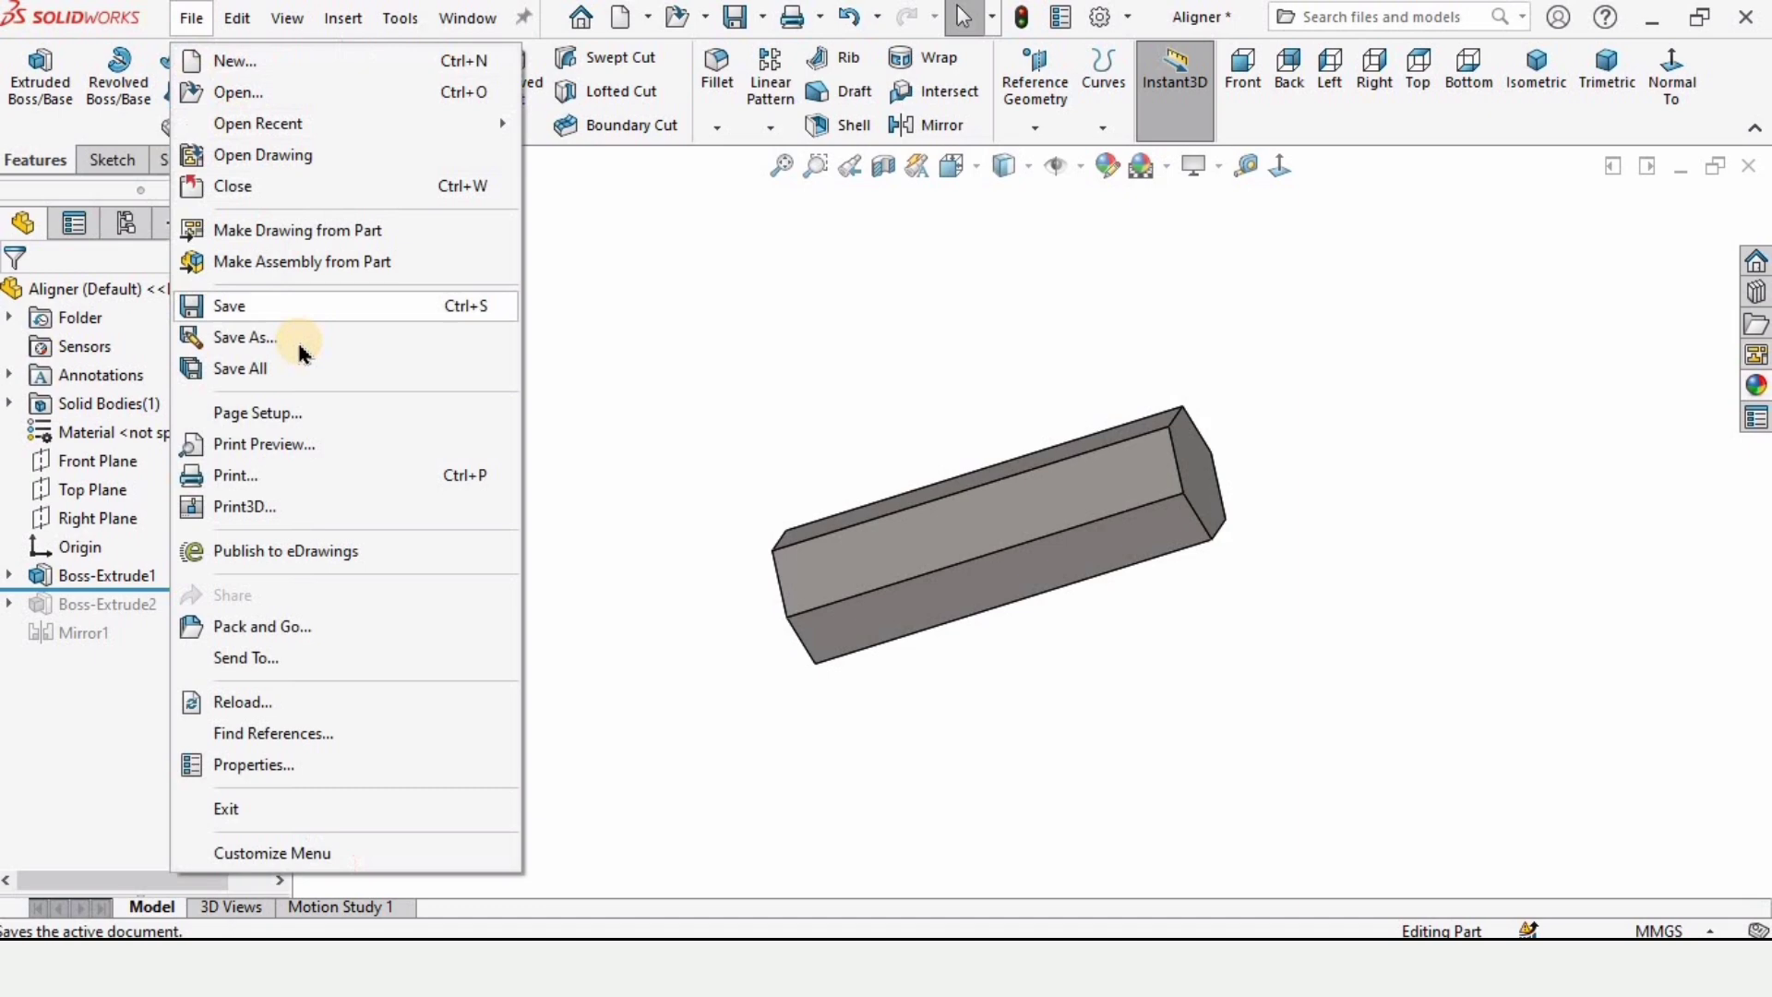
click(289, 339)
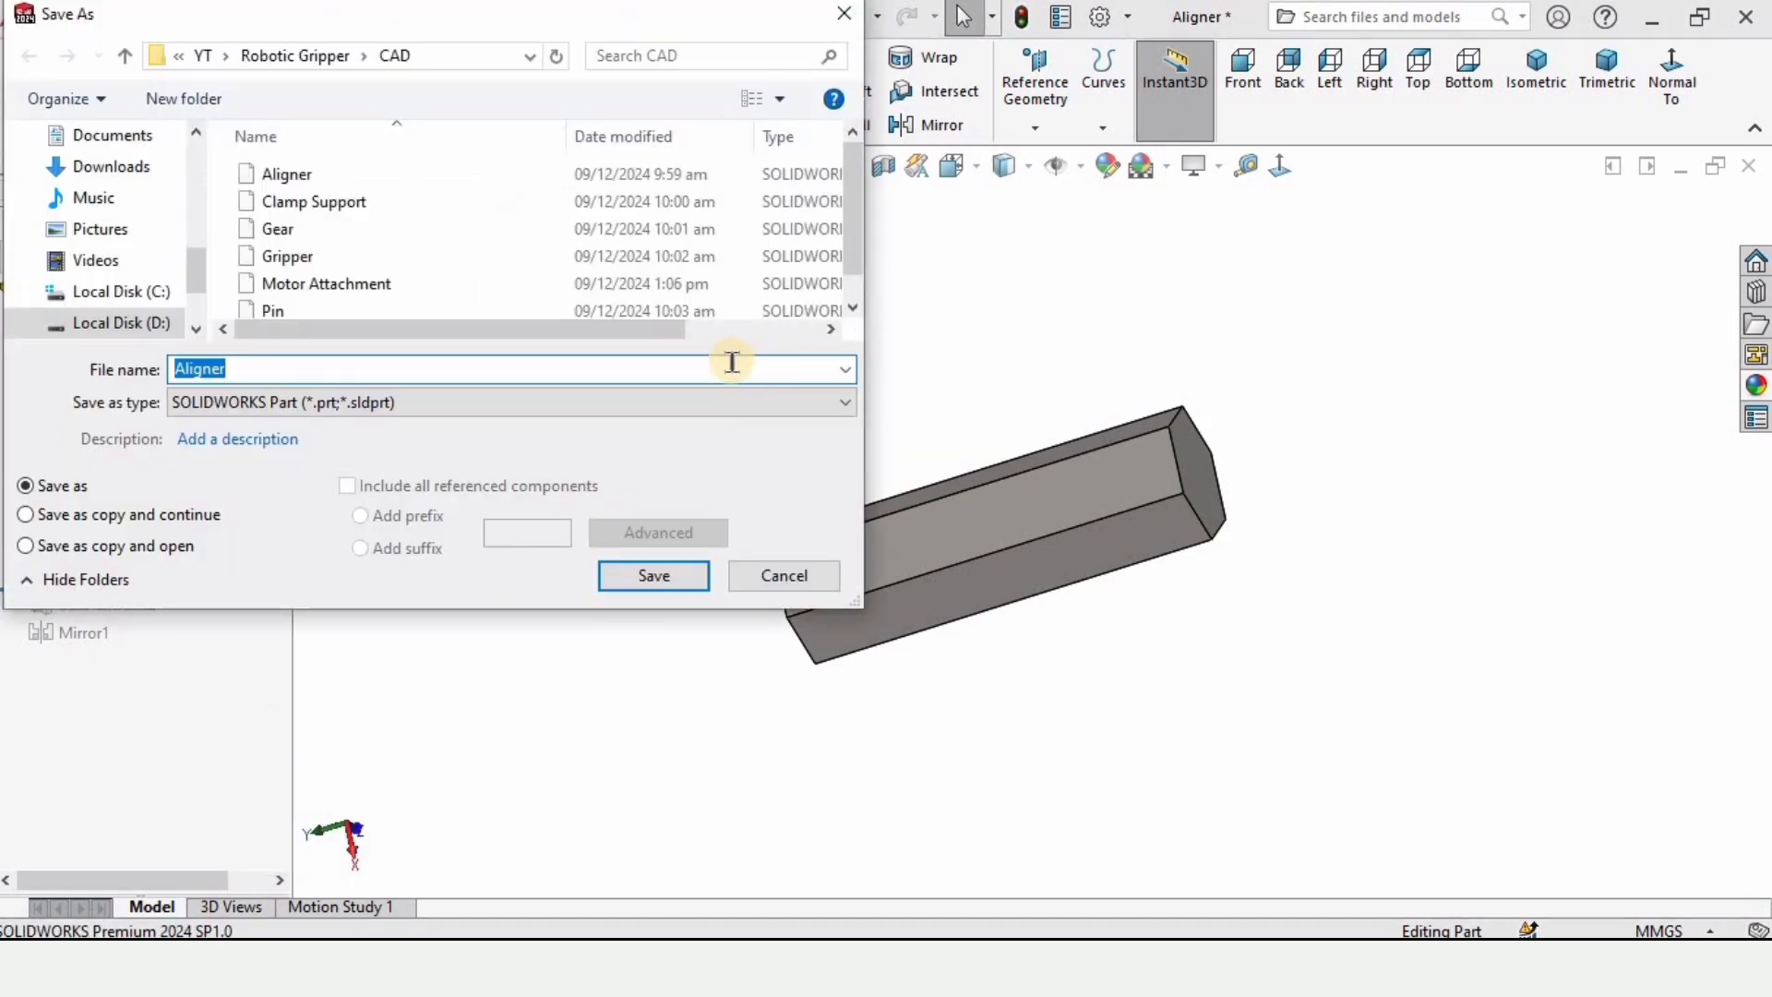
click(653, 576)
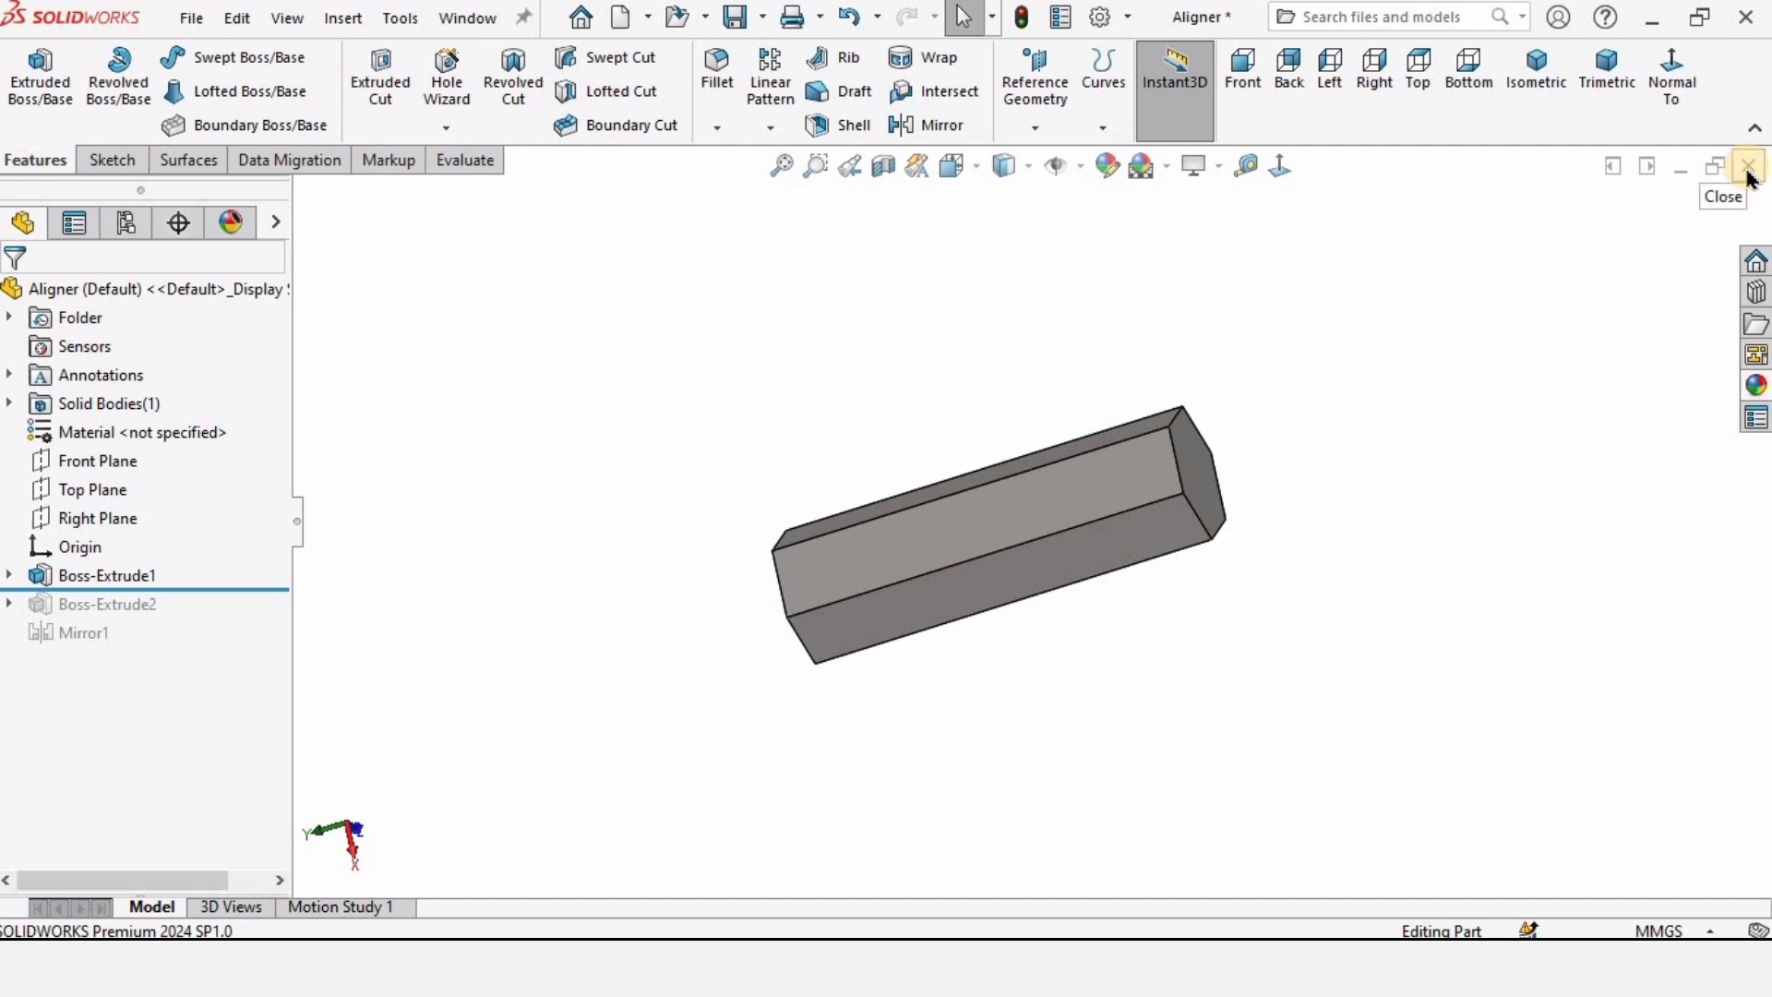
Close the Aligner part and create a new part document.
click(1749, 168)
click(196, 17)
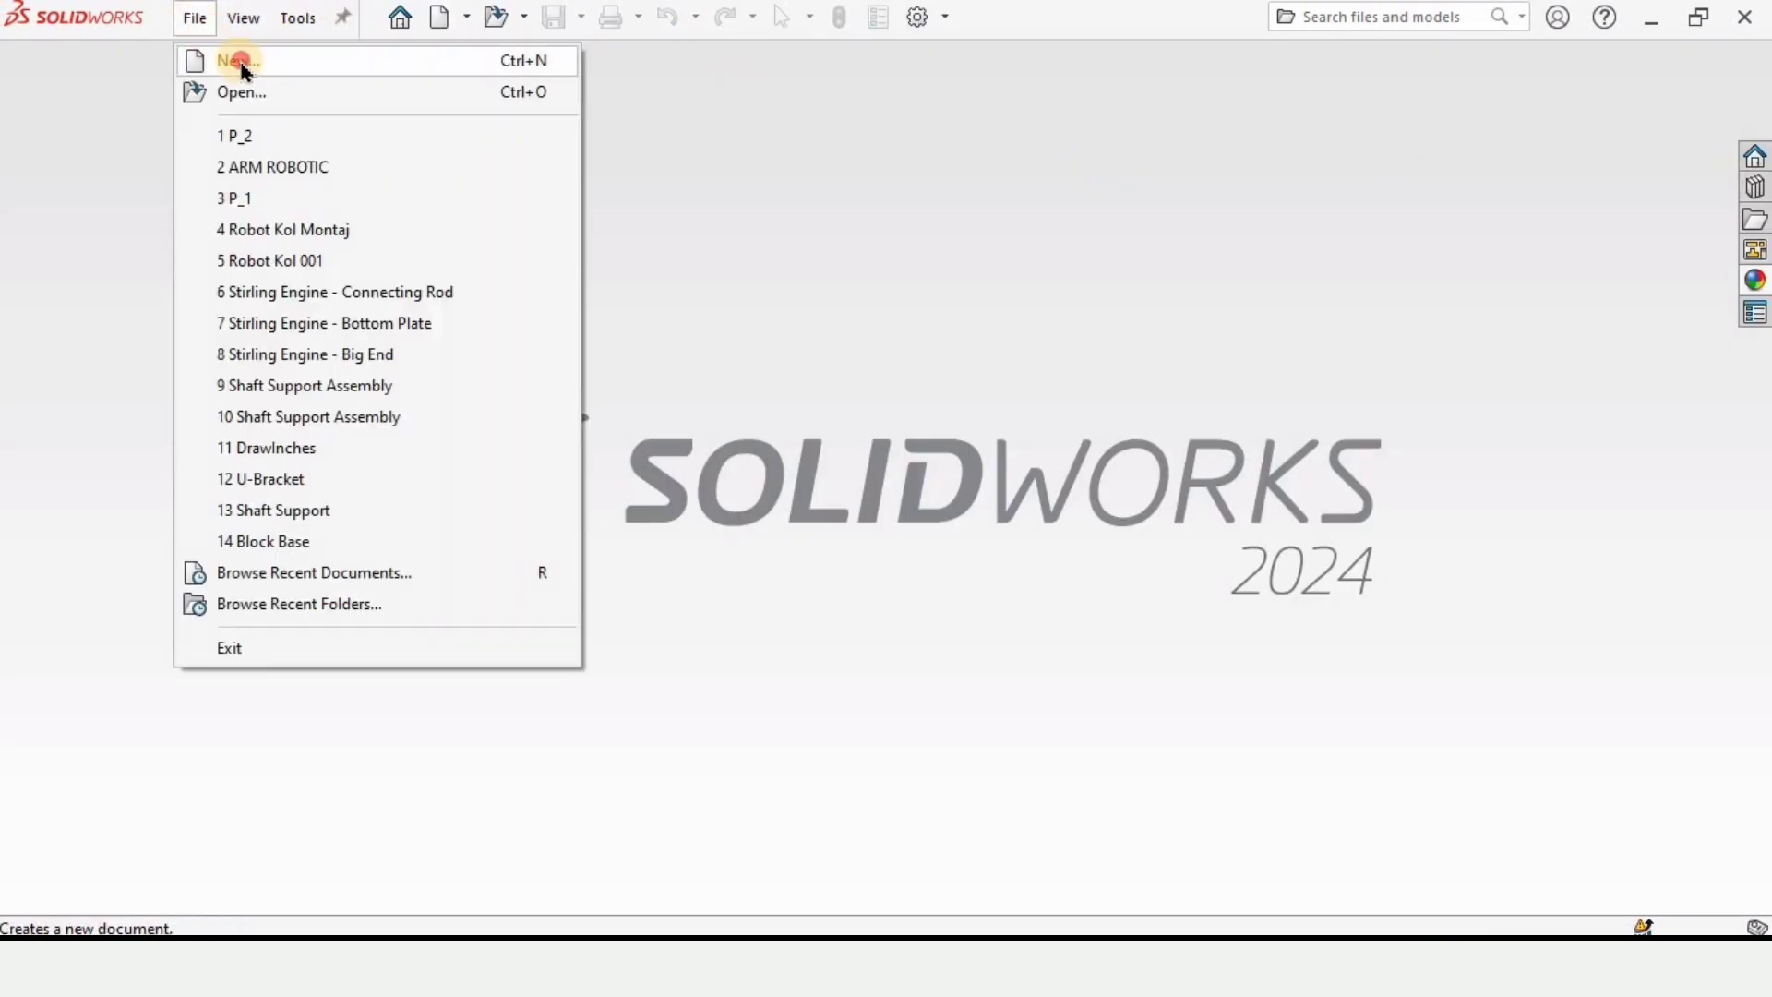
click(237, 61)
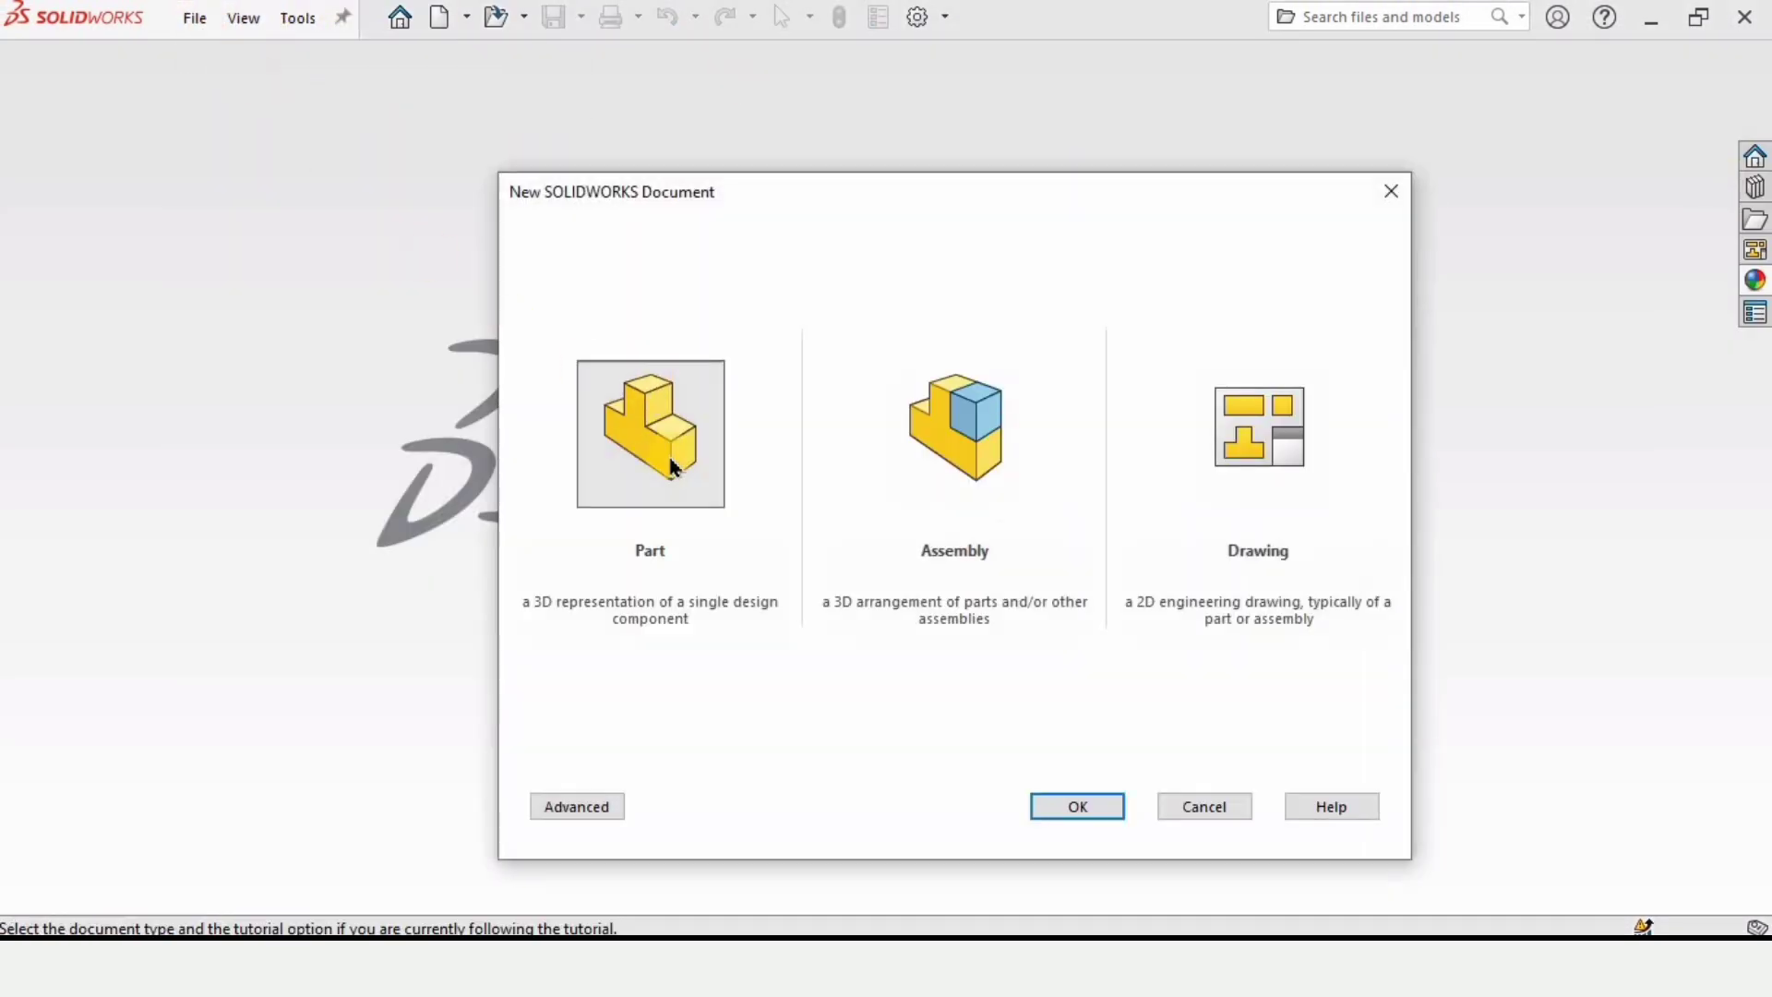
click(1084, 805)
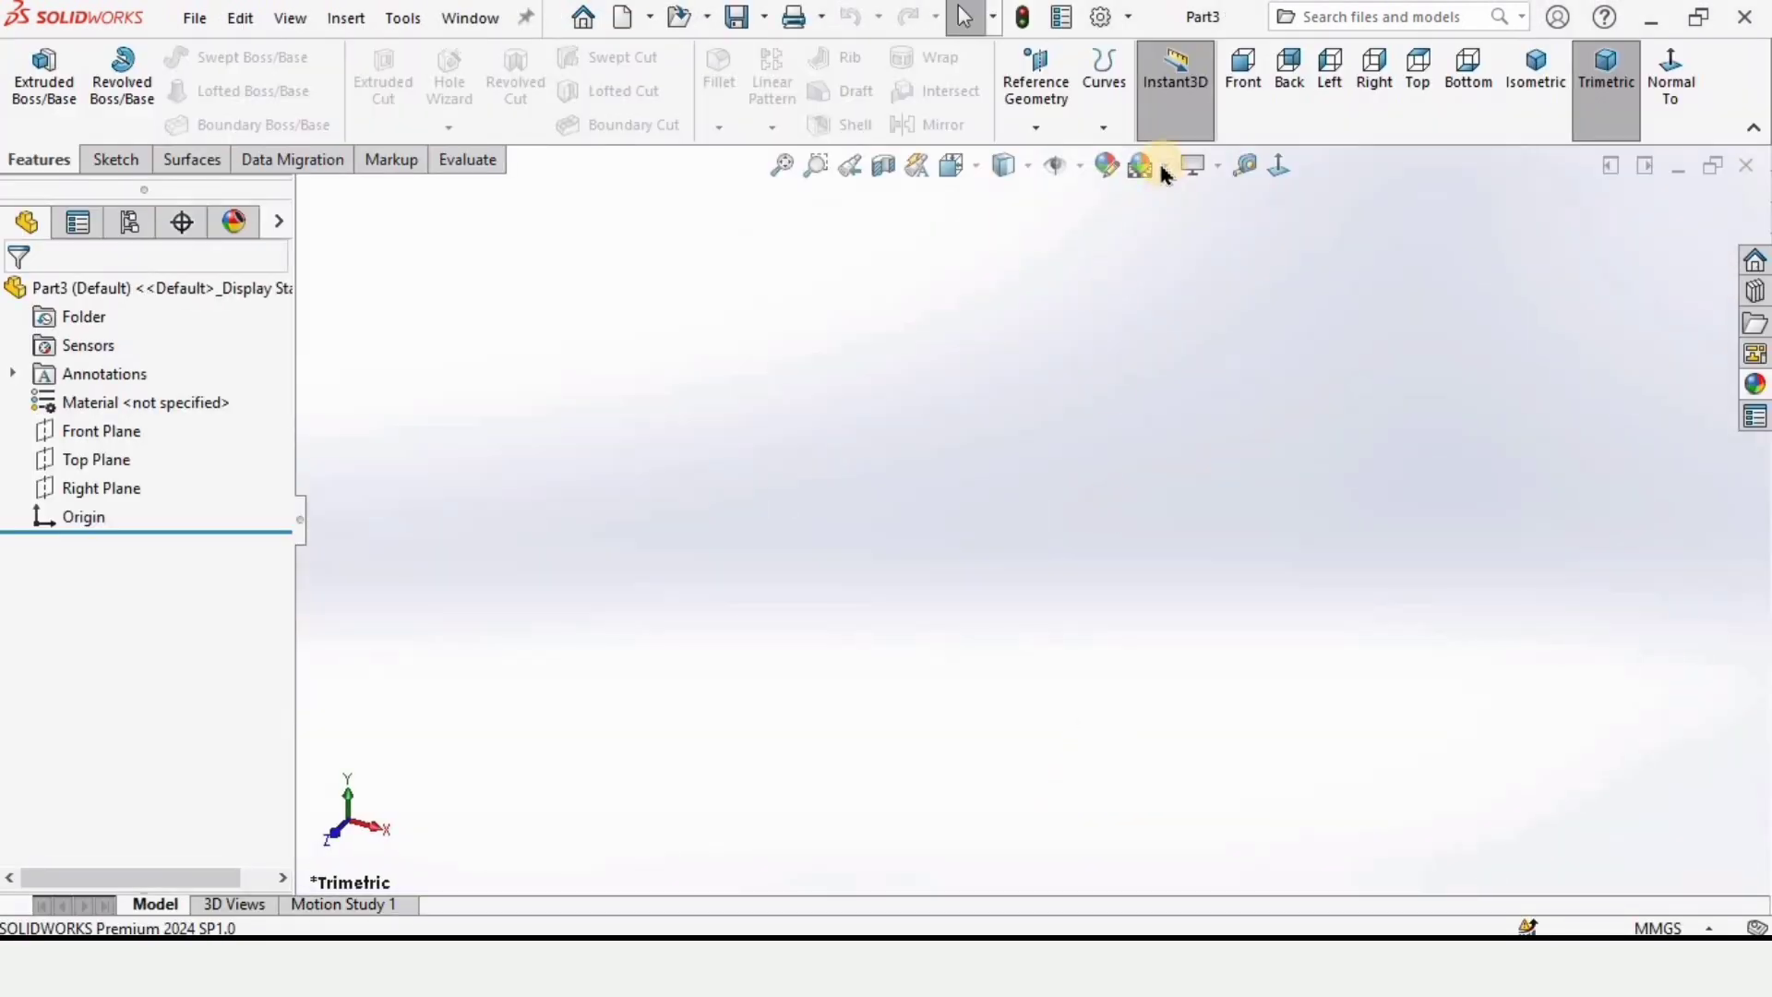
Apply the Plain White scene and set the document units to MMGS (millimeter, gram, second).
click(1168, 178)
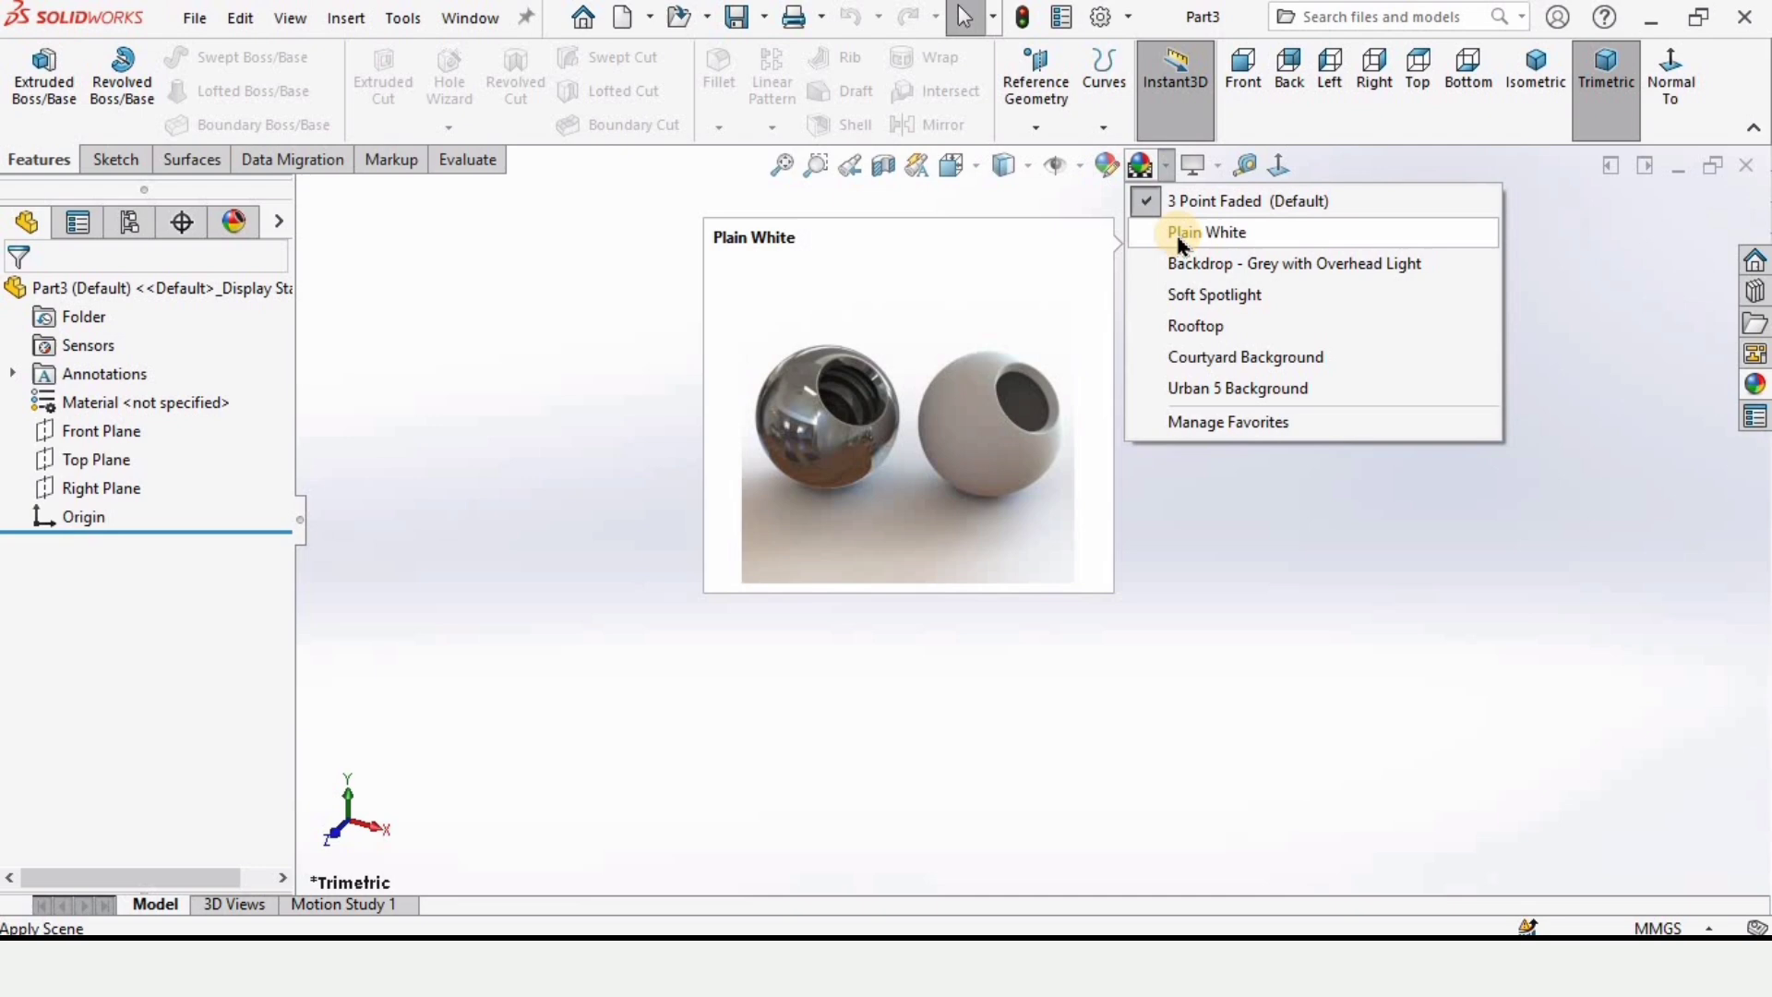
click(1173, 232)
click(1709, 928)
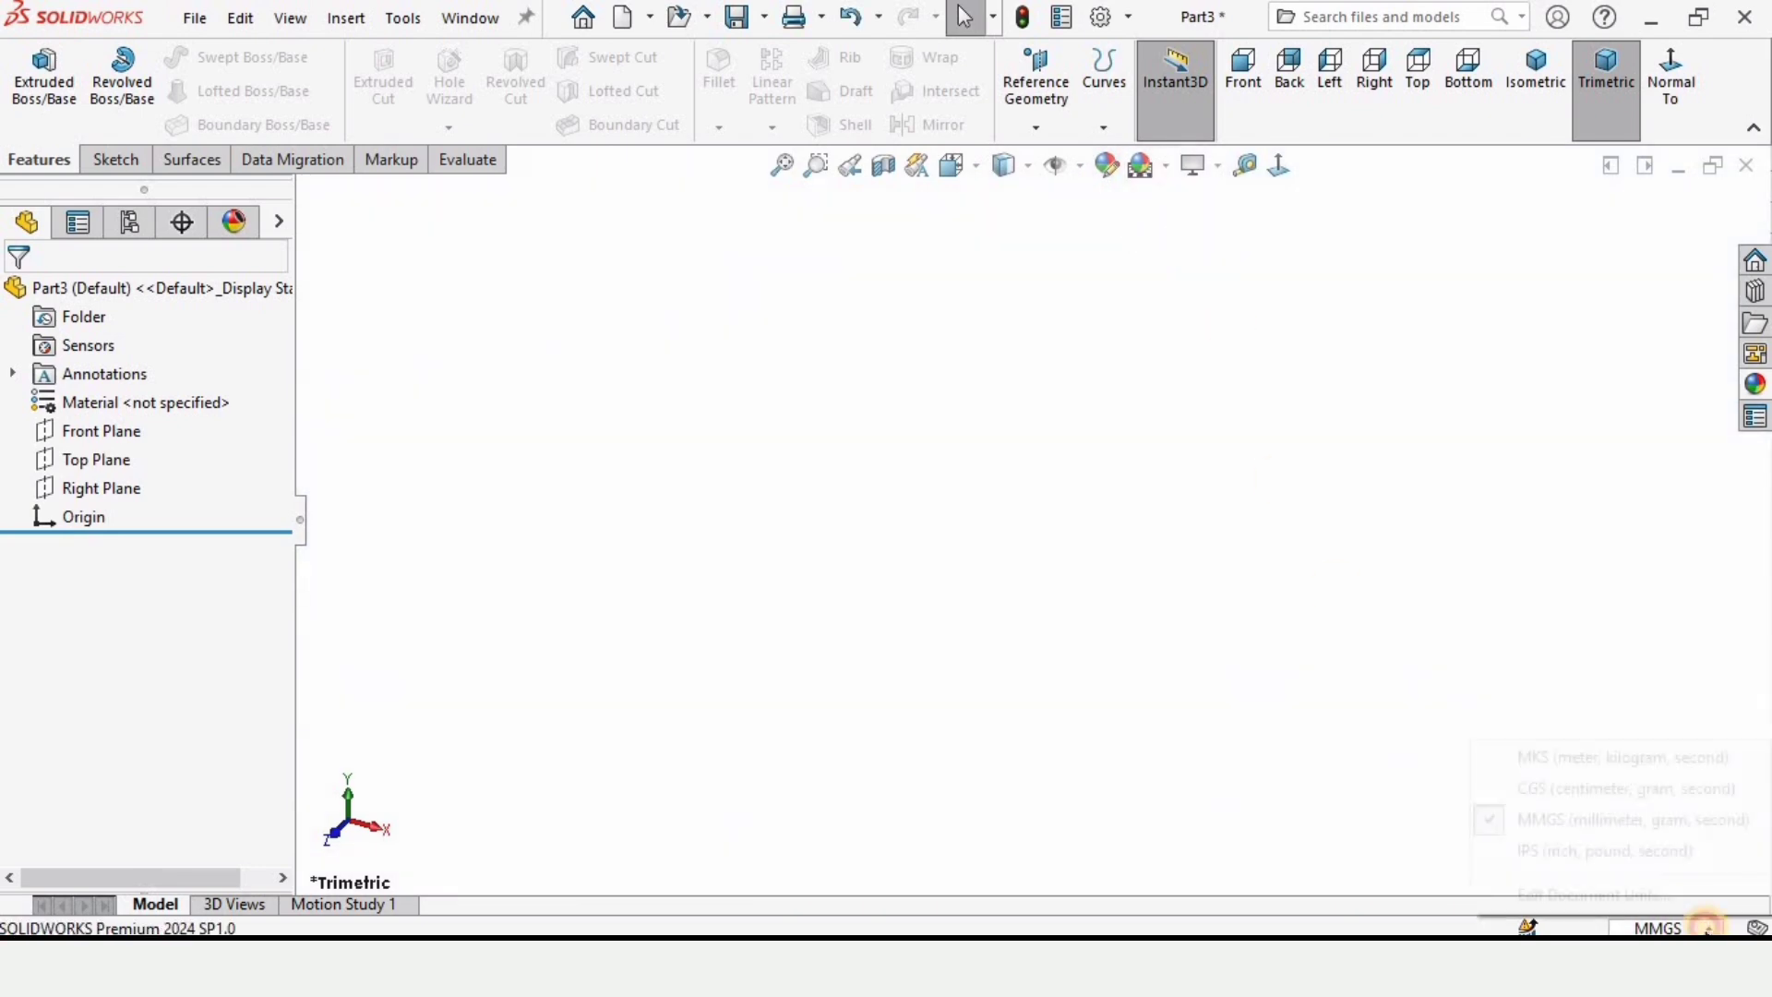
click(1567, 828)
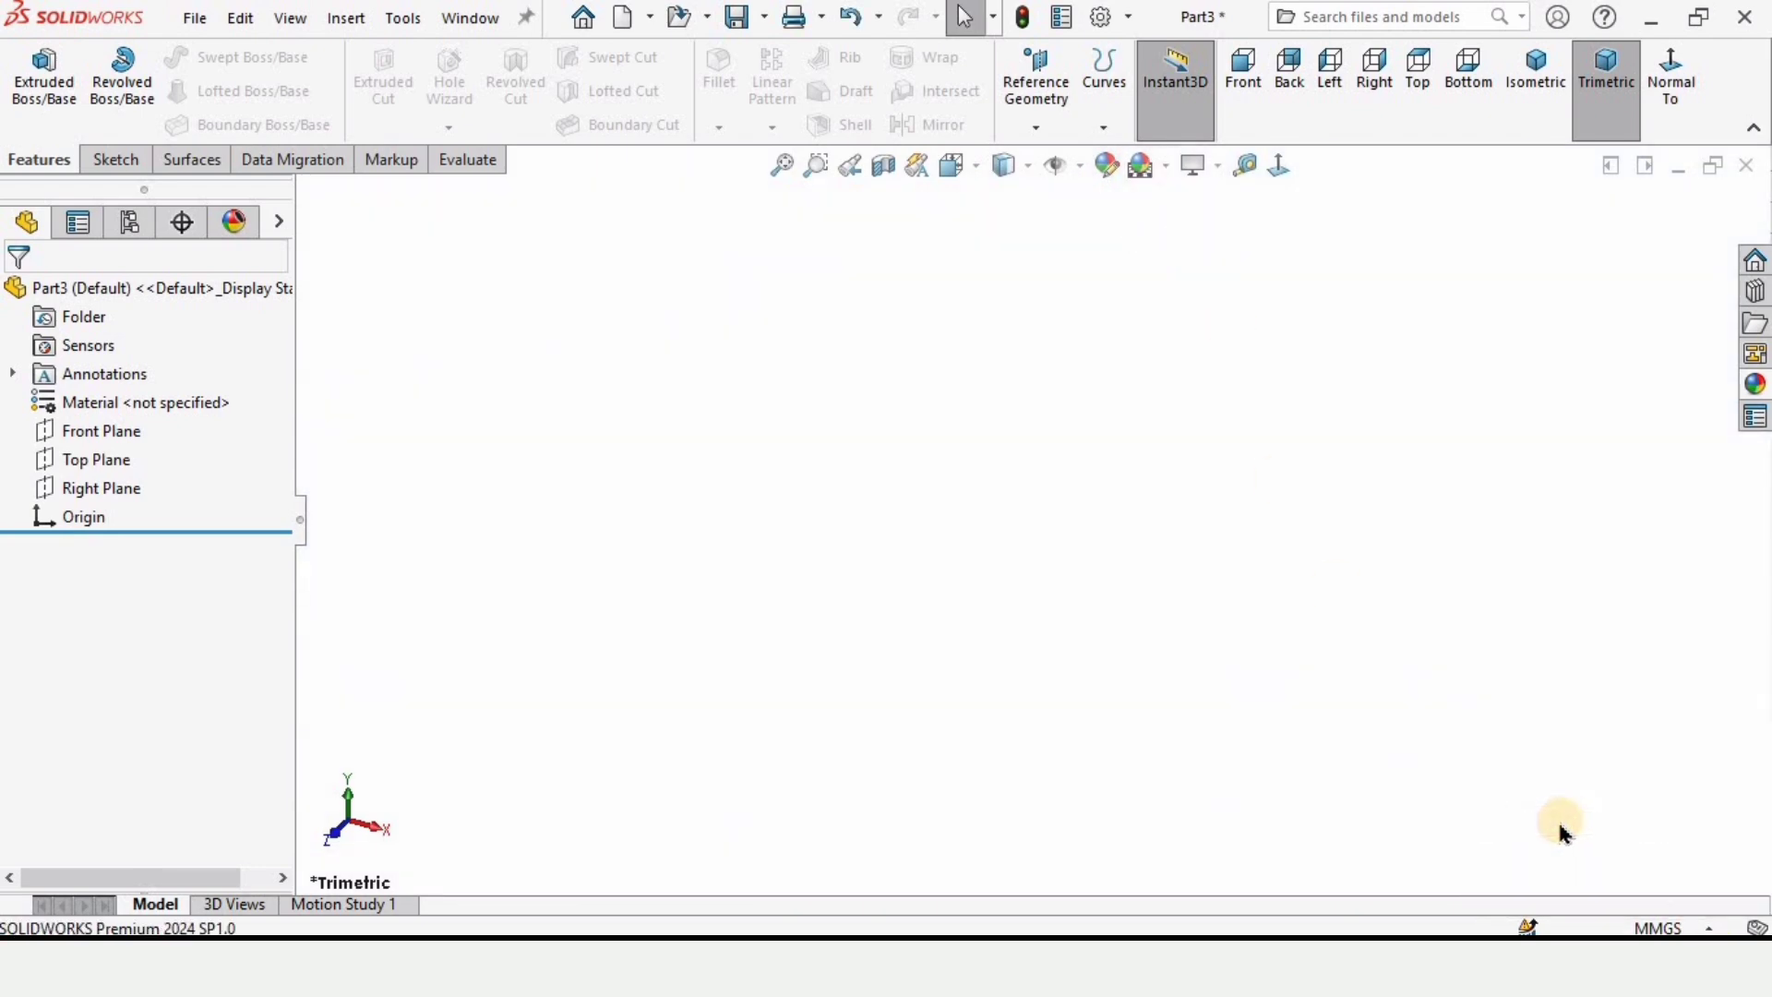
Sketch a horizontal centerpoint straight slot on the Front Plane, centred on the origin, about 196 mm between arc centres and 59 mm wide.
click(103, 432)
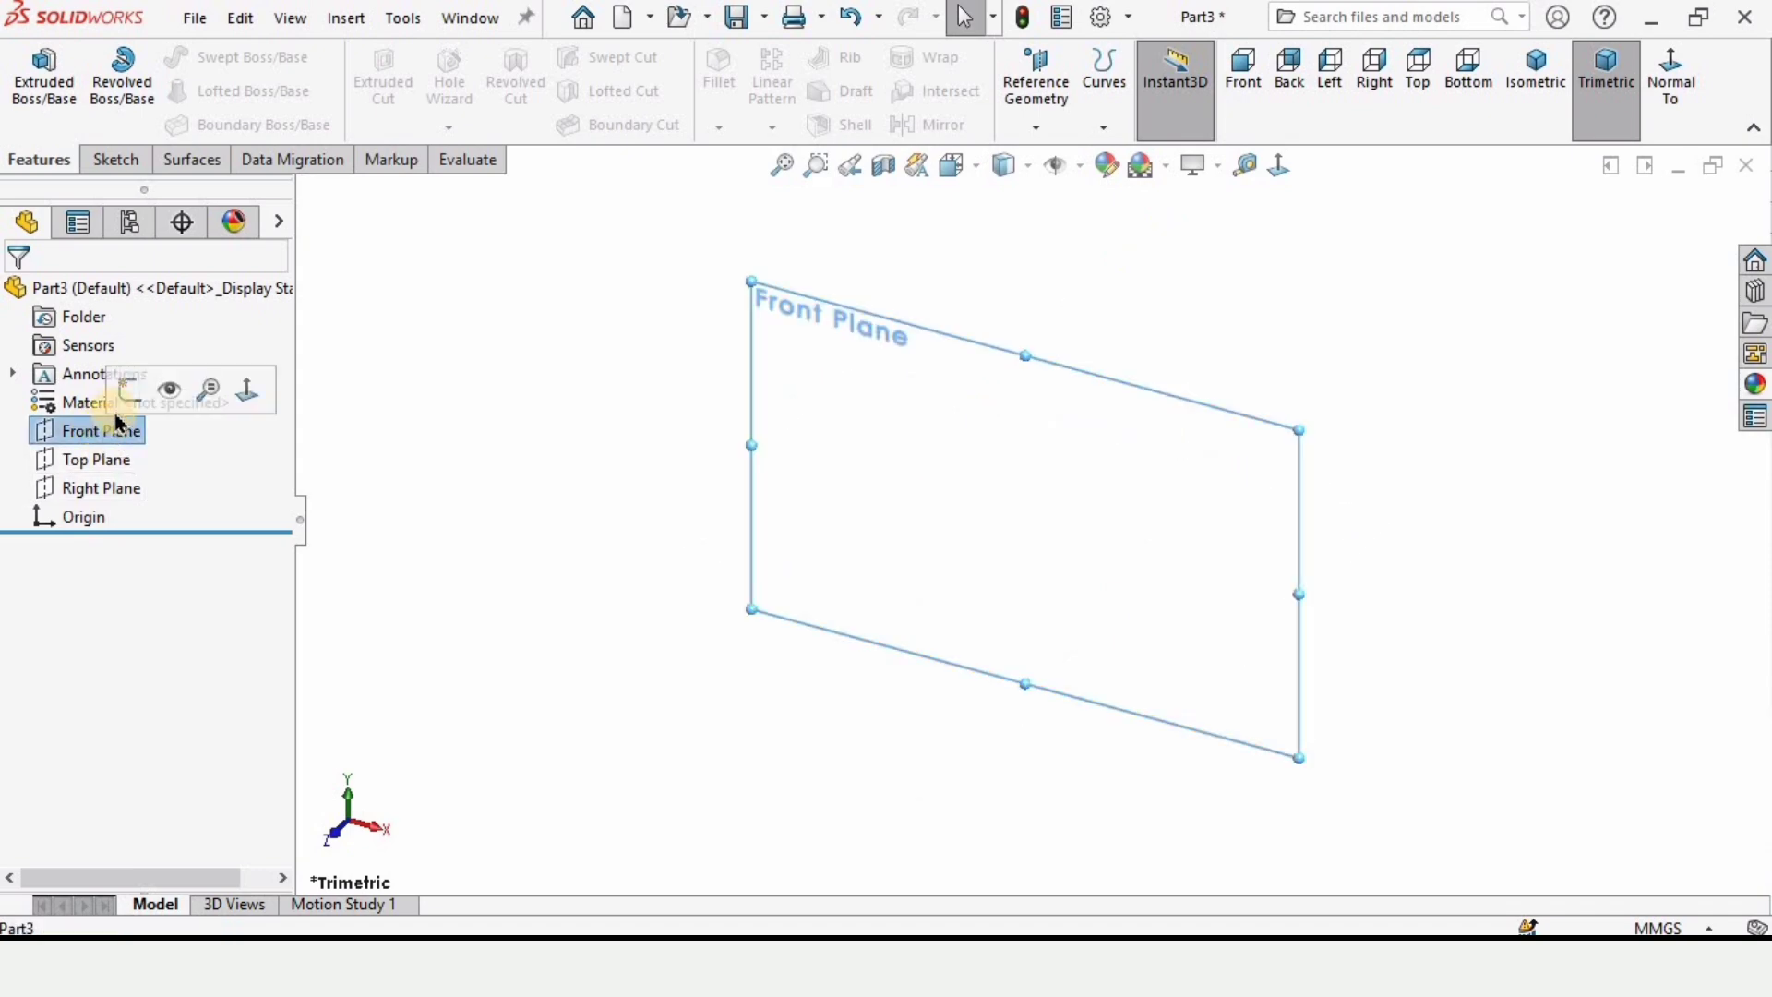
click(133, 386)
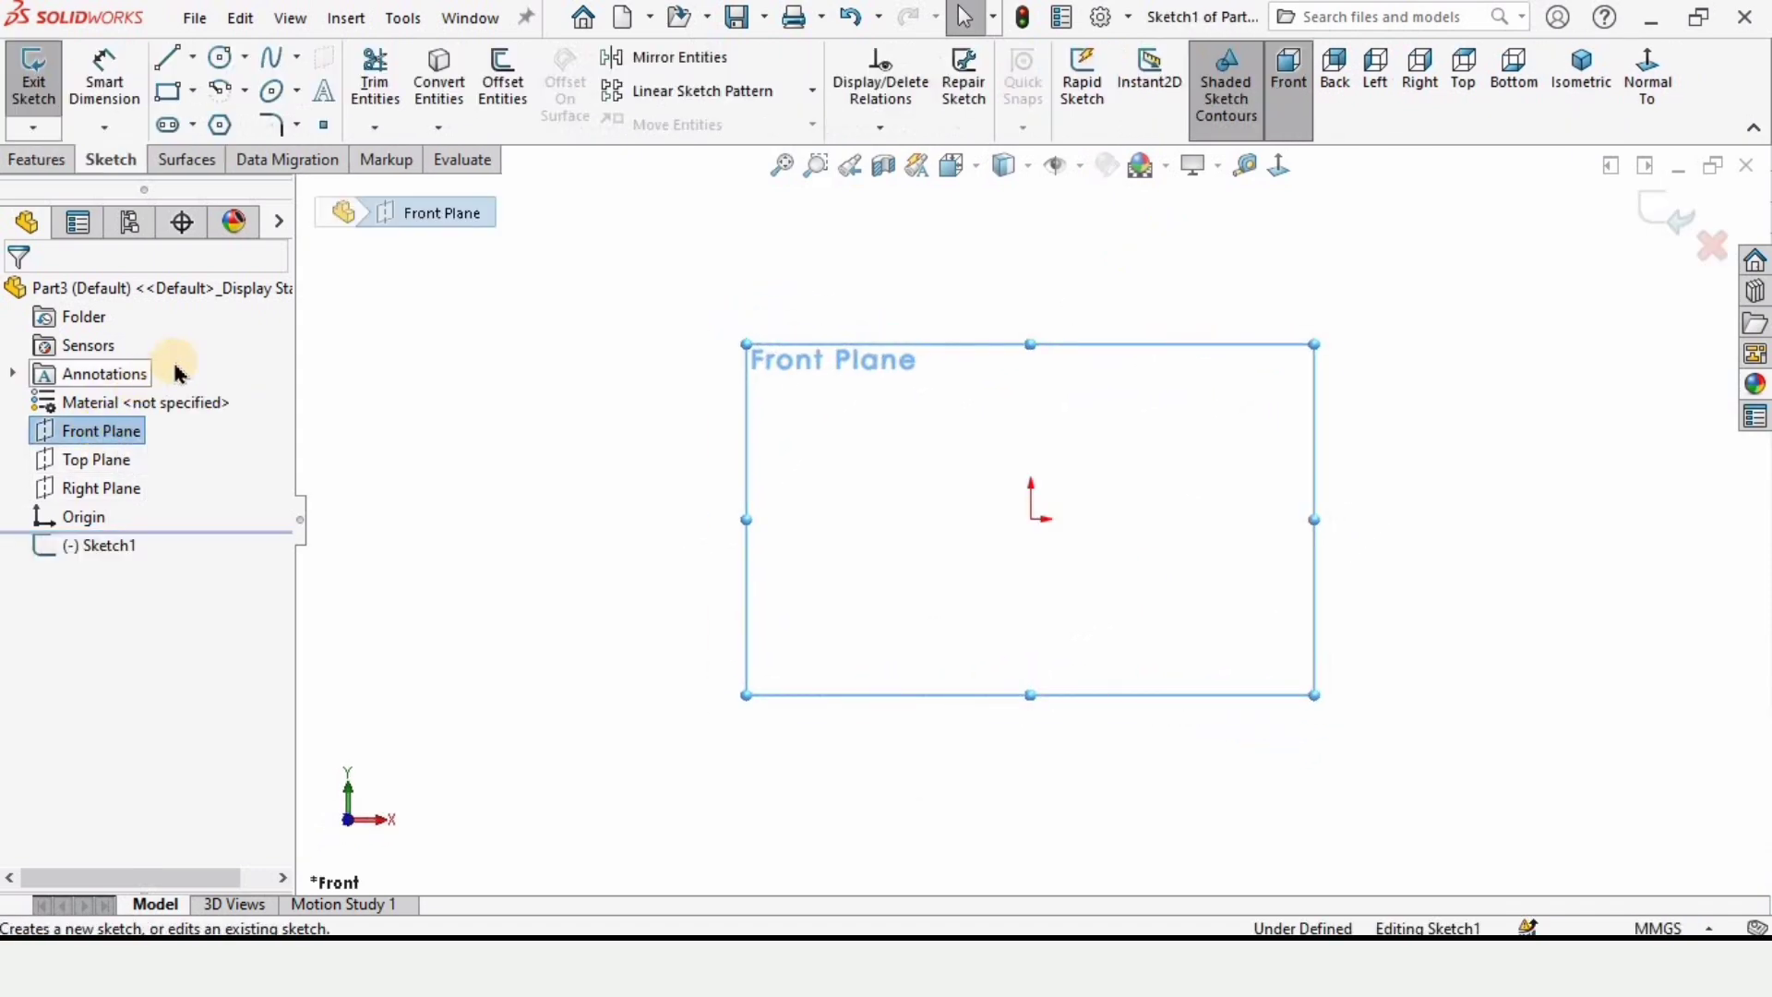
click(193, 126)
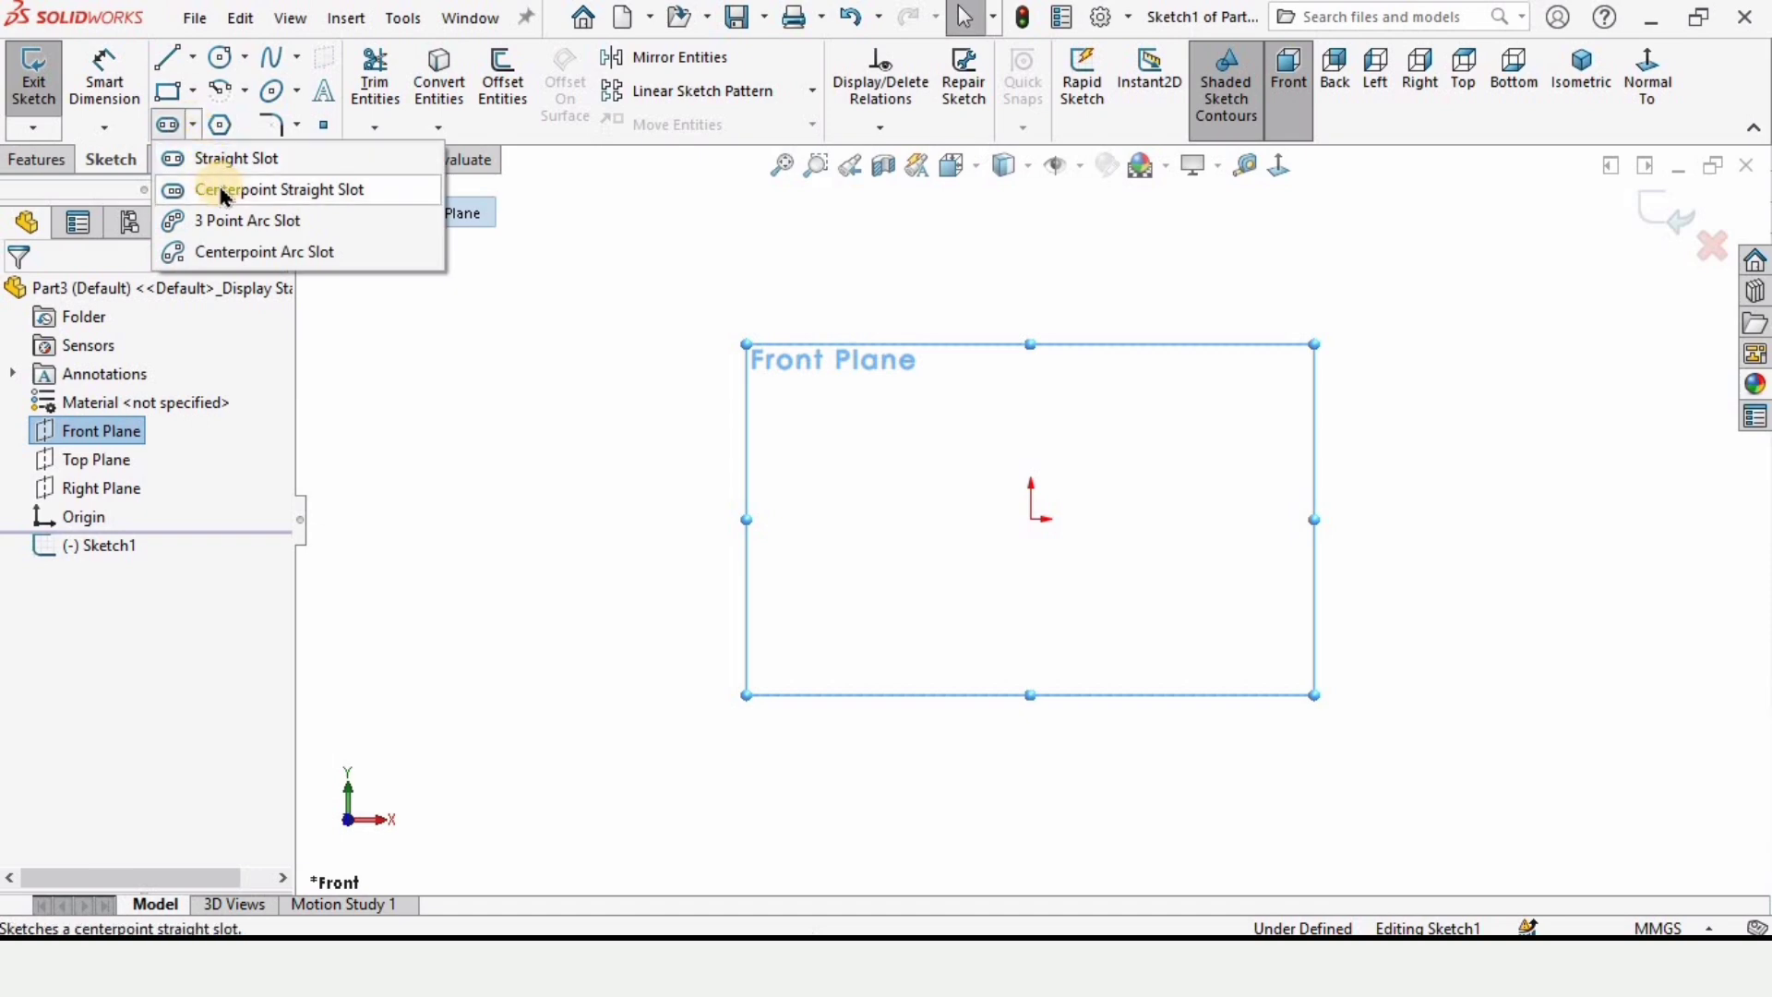
click(303, 201)
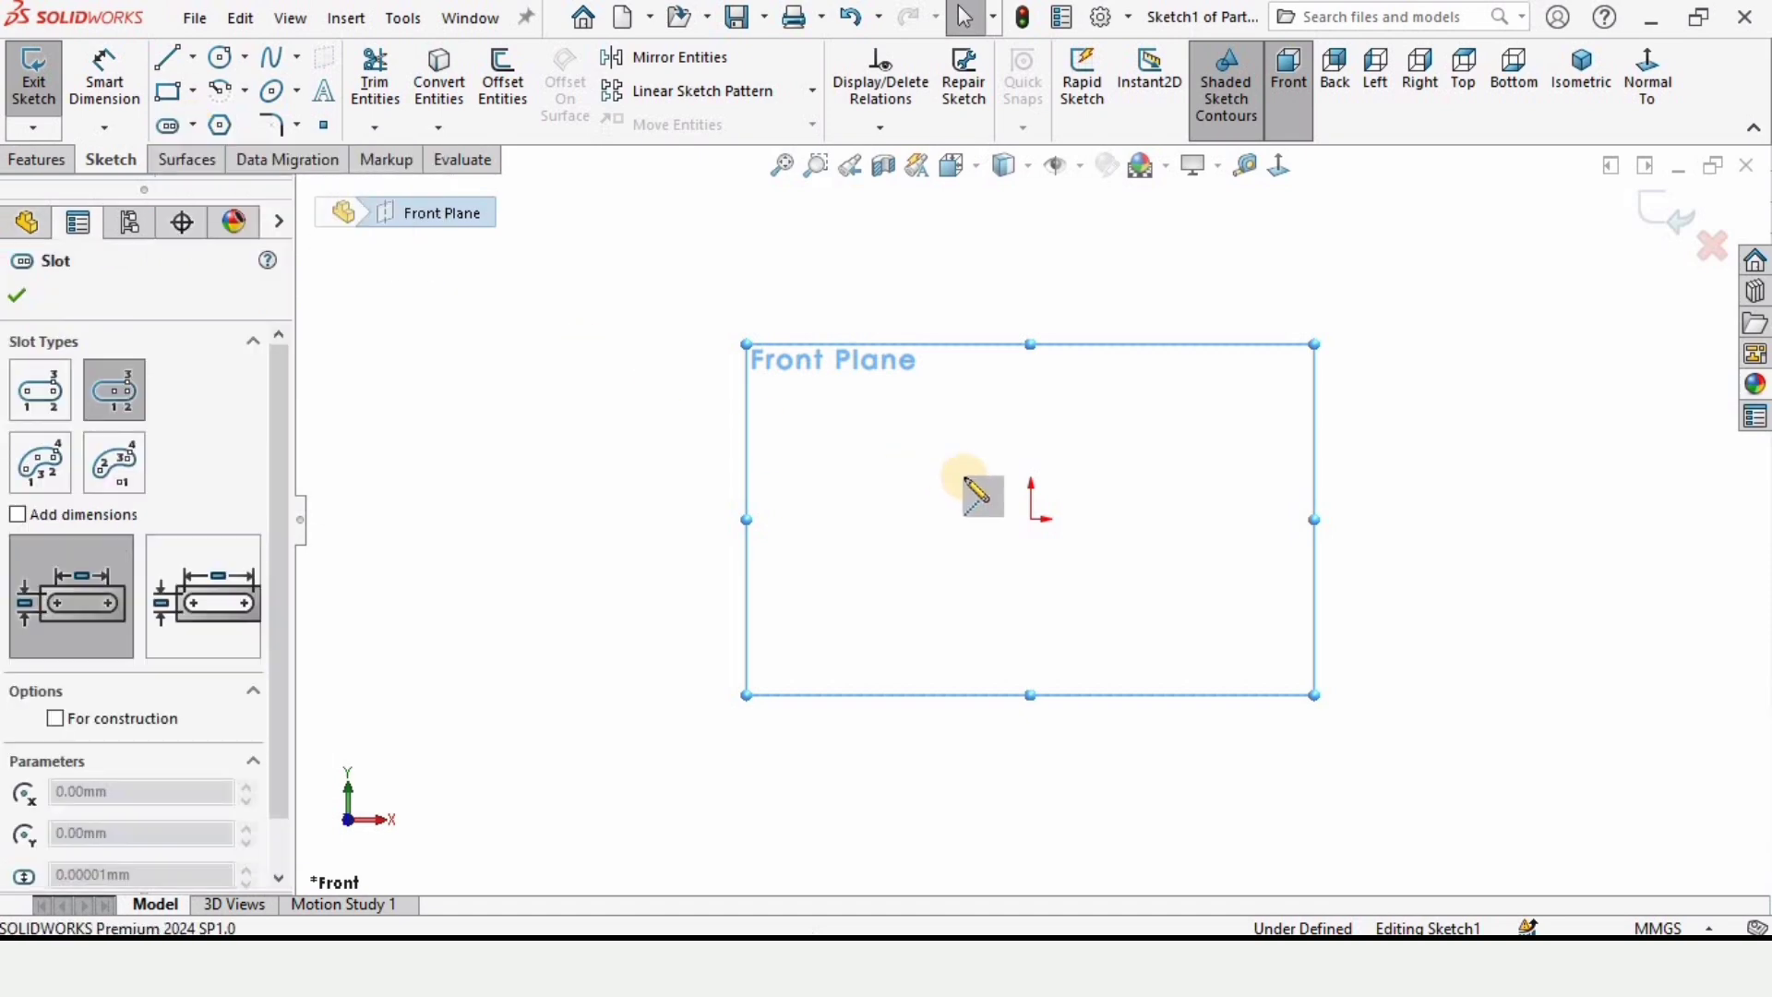
click(1031, 519)
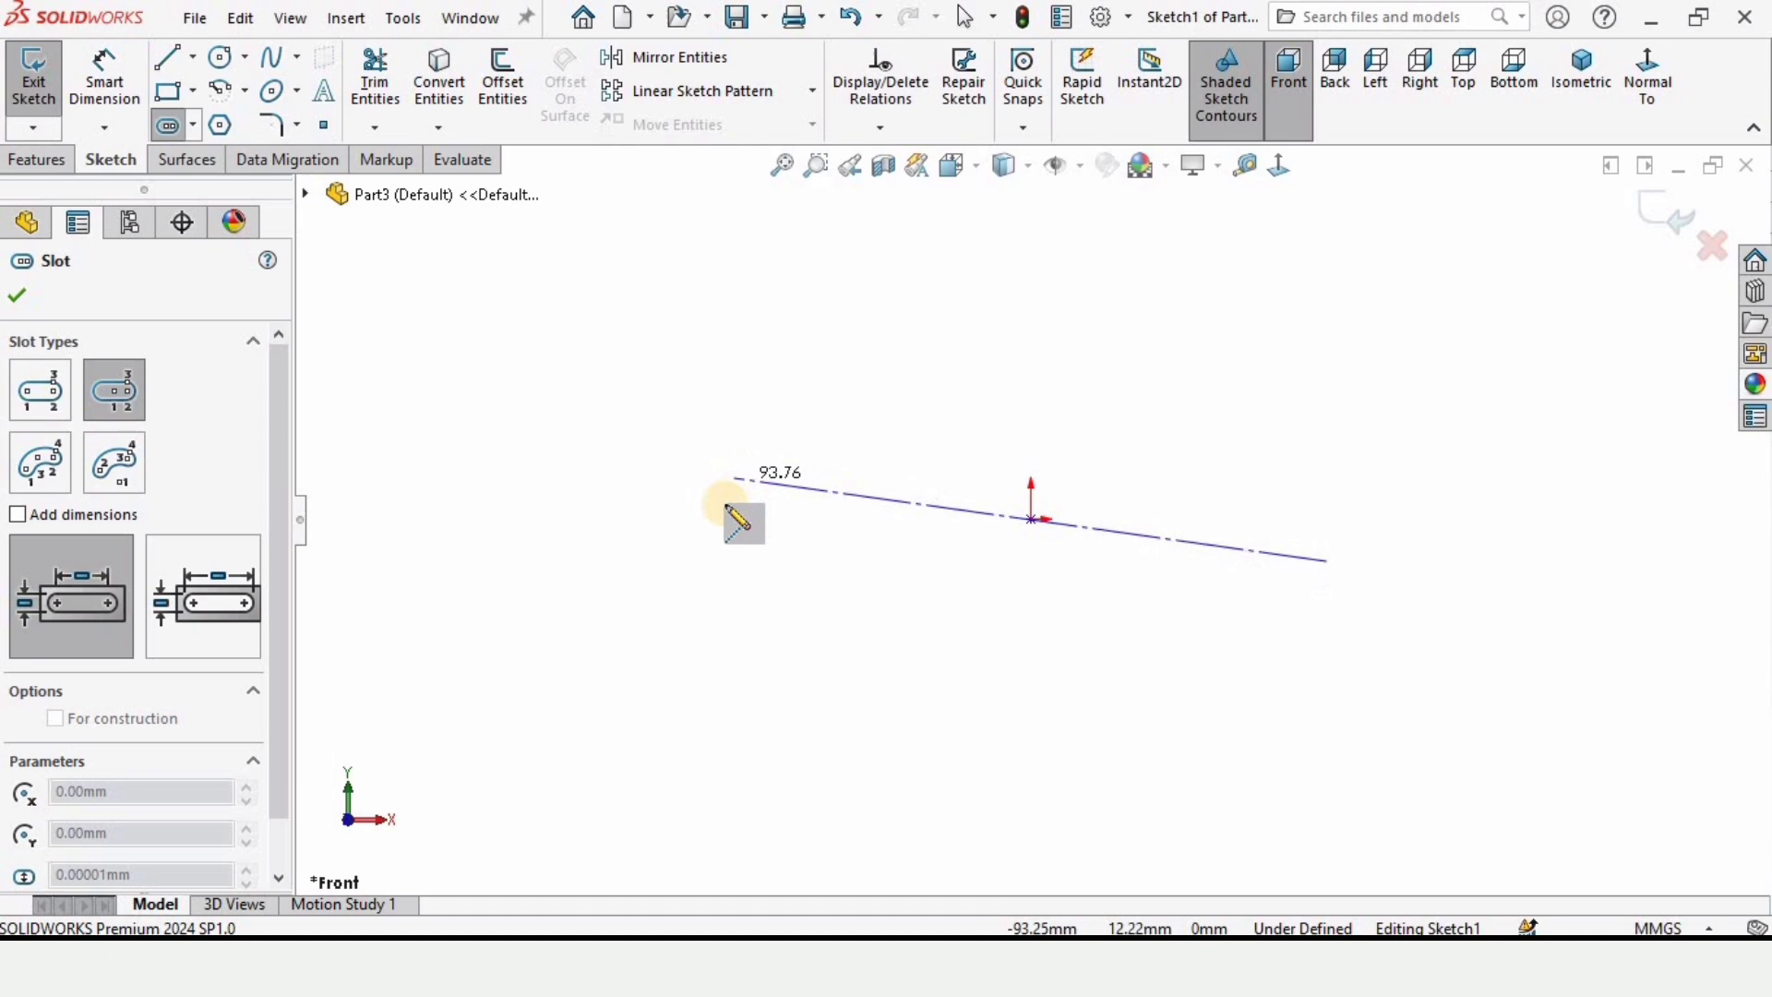
click(719, 524)
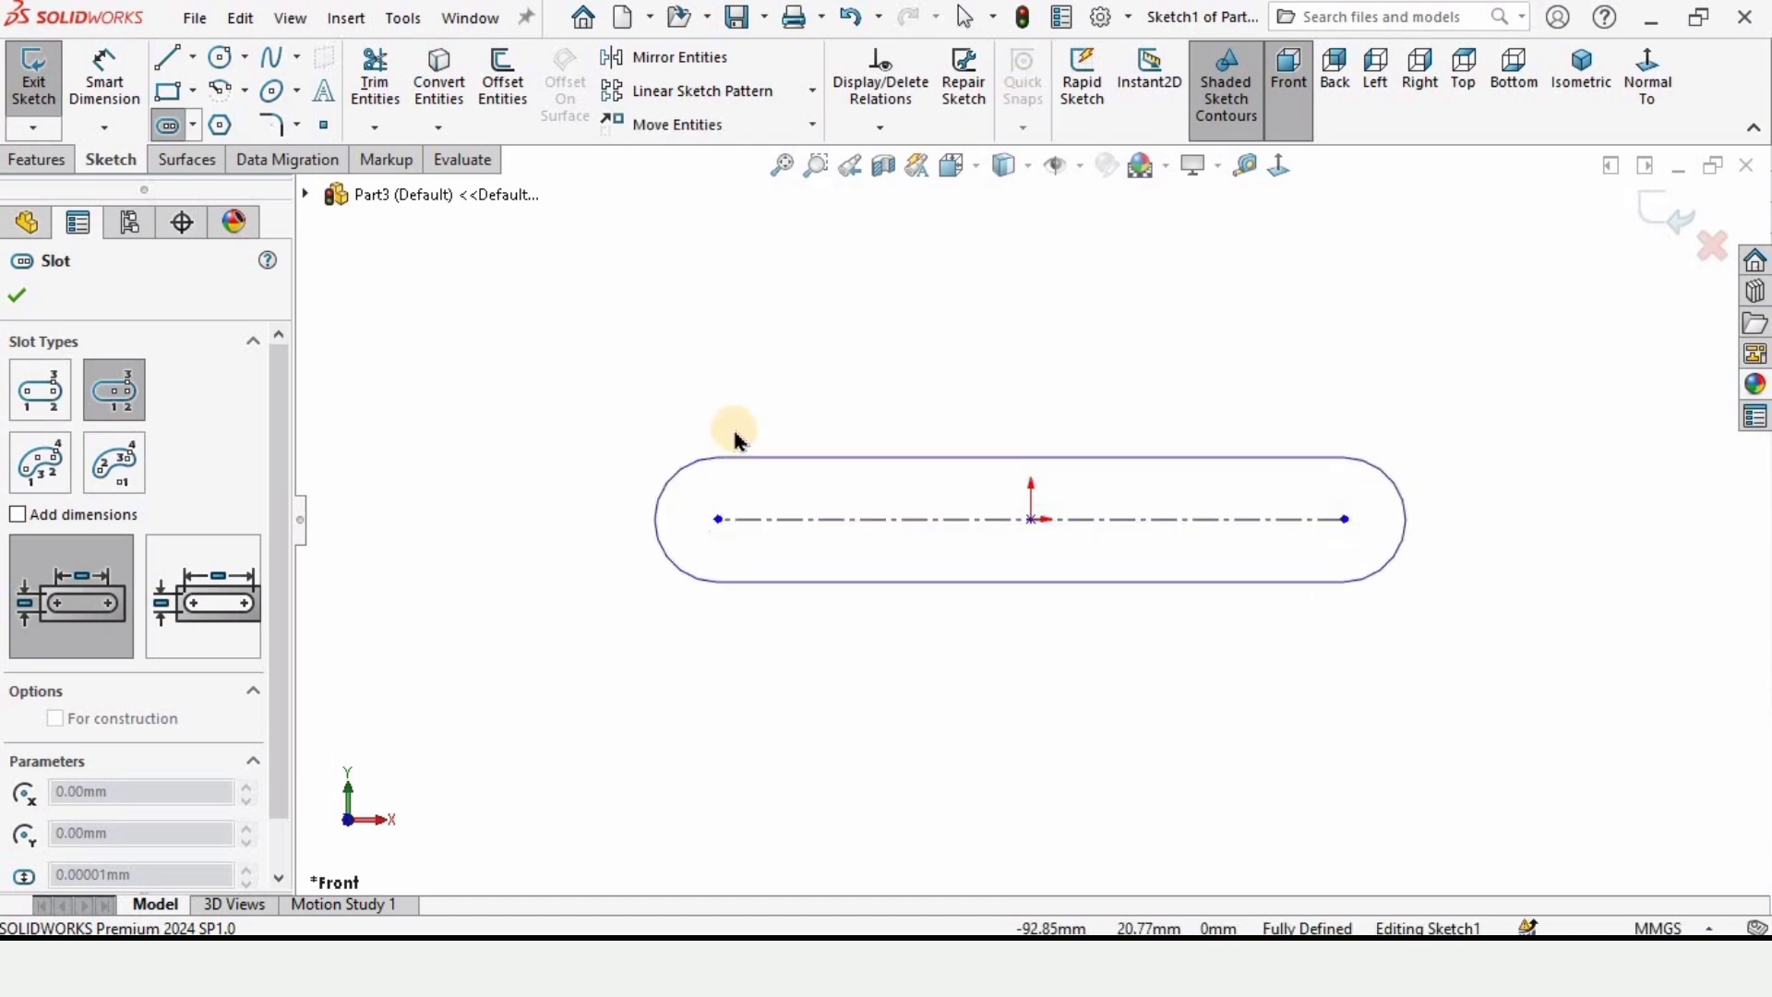
click(731, 427)
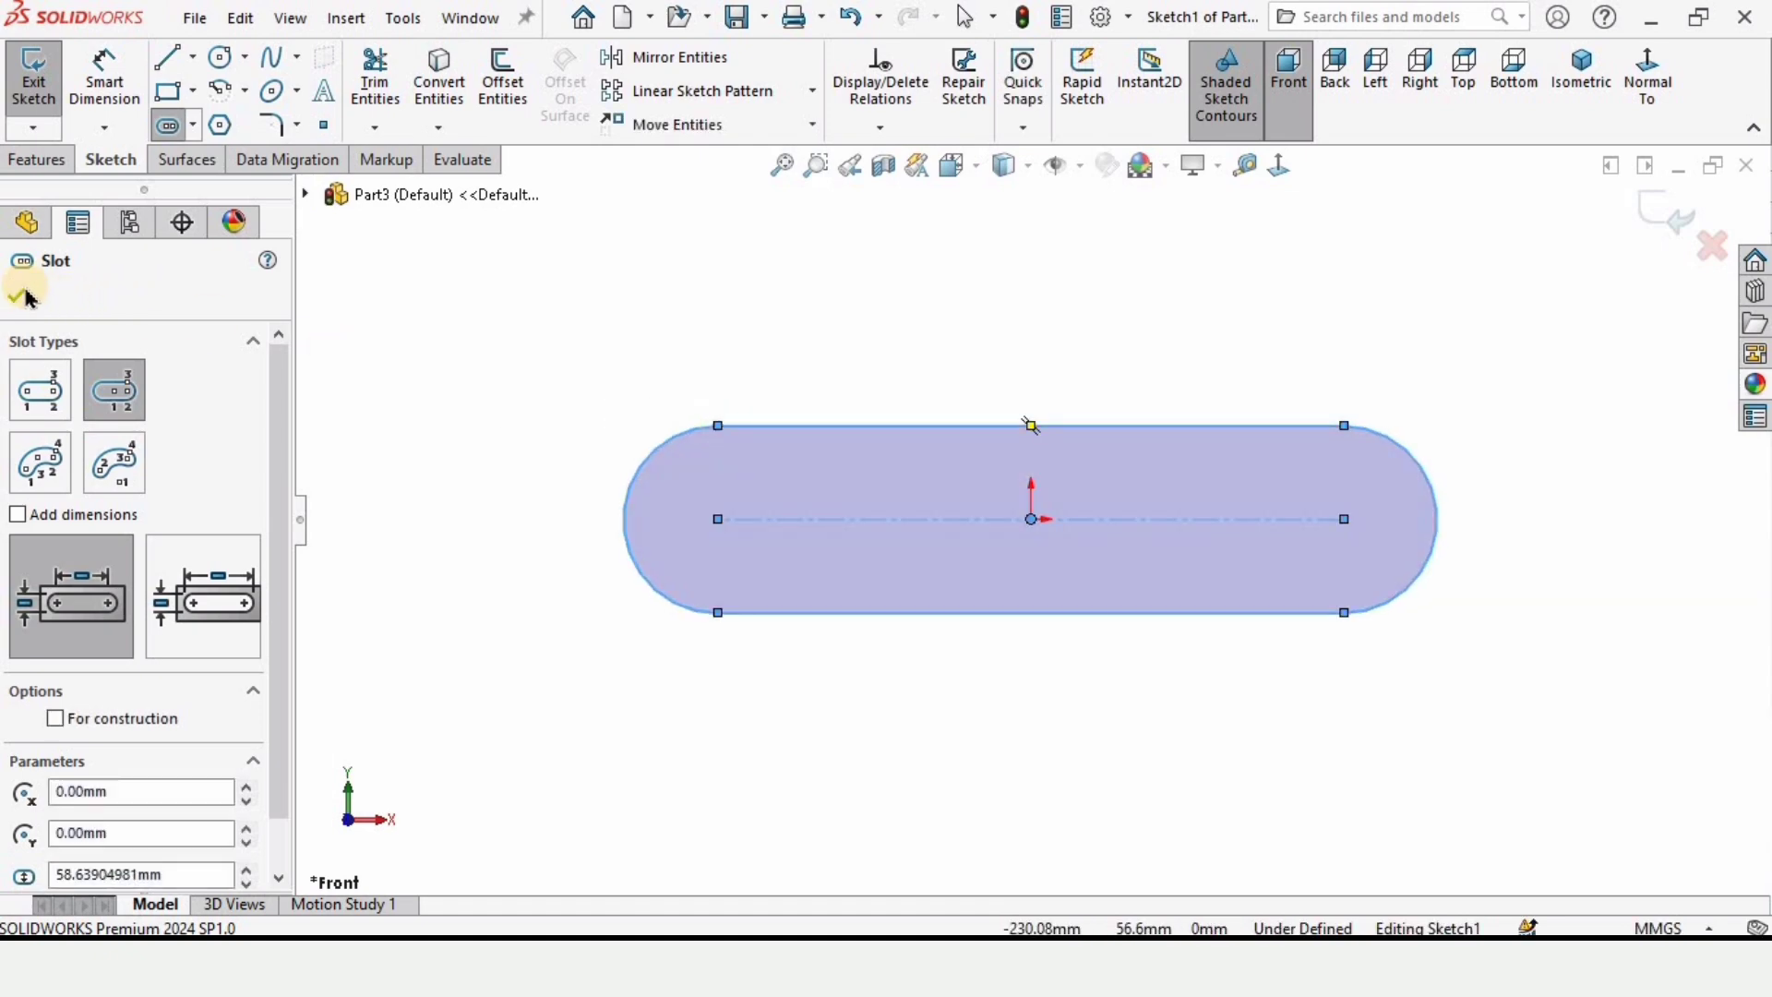
key(Escape)
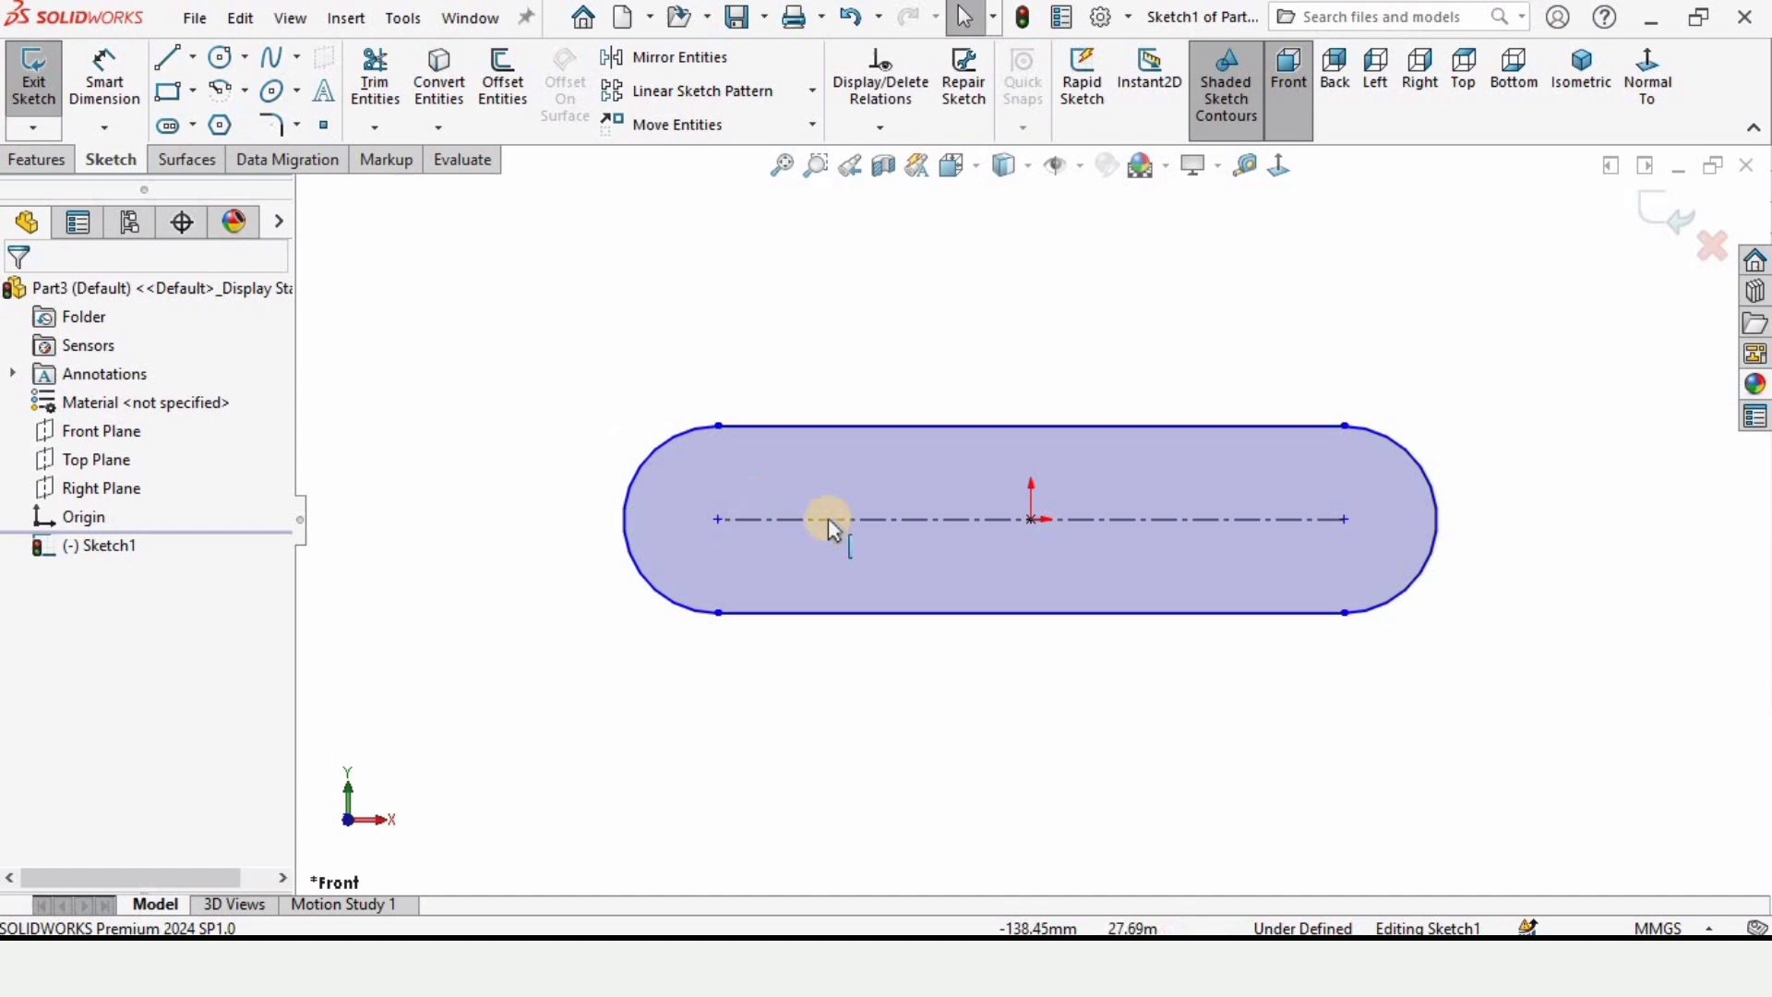
click(834, 520)
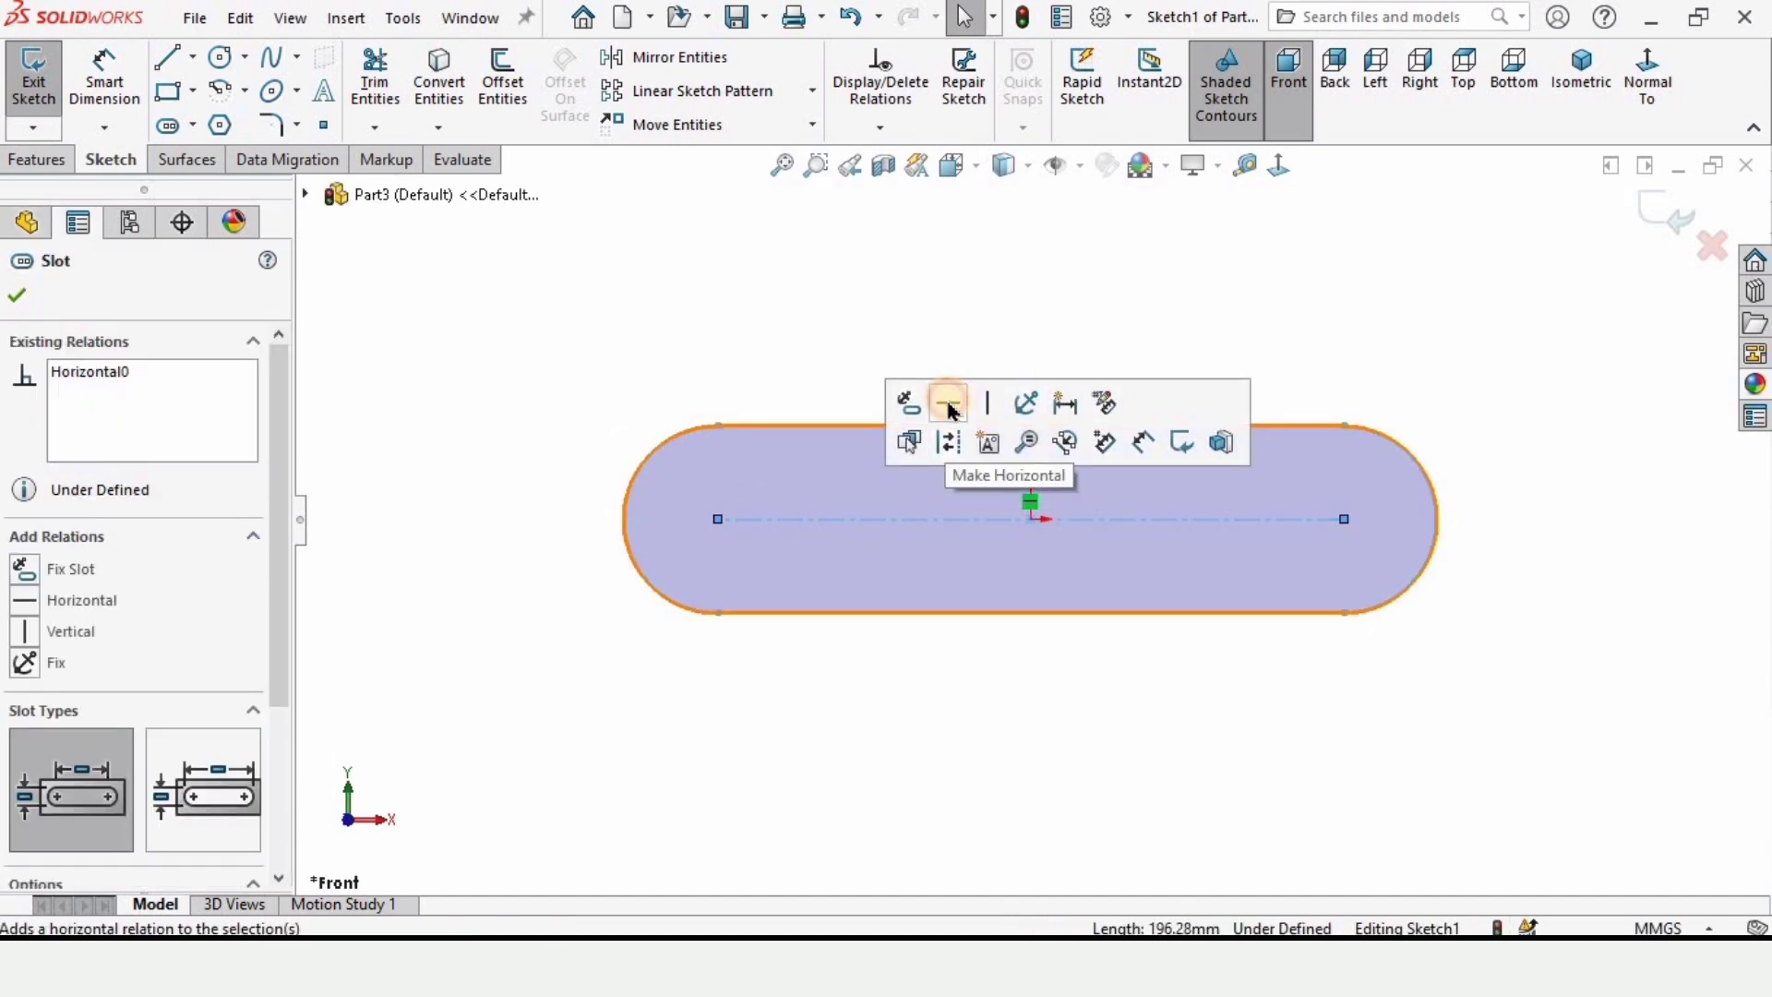
click(720, 351)
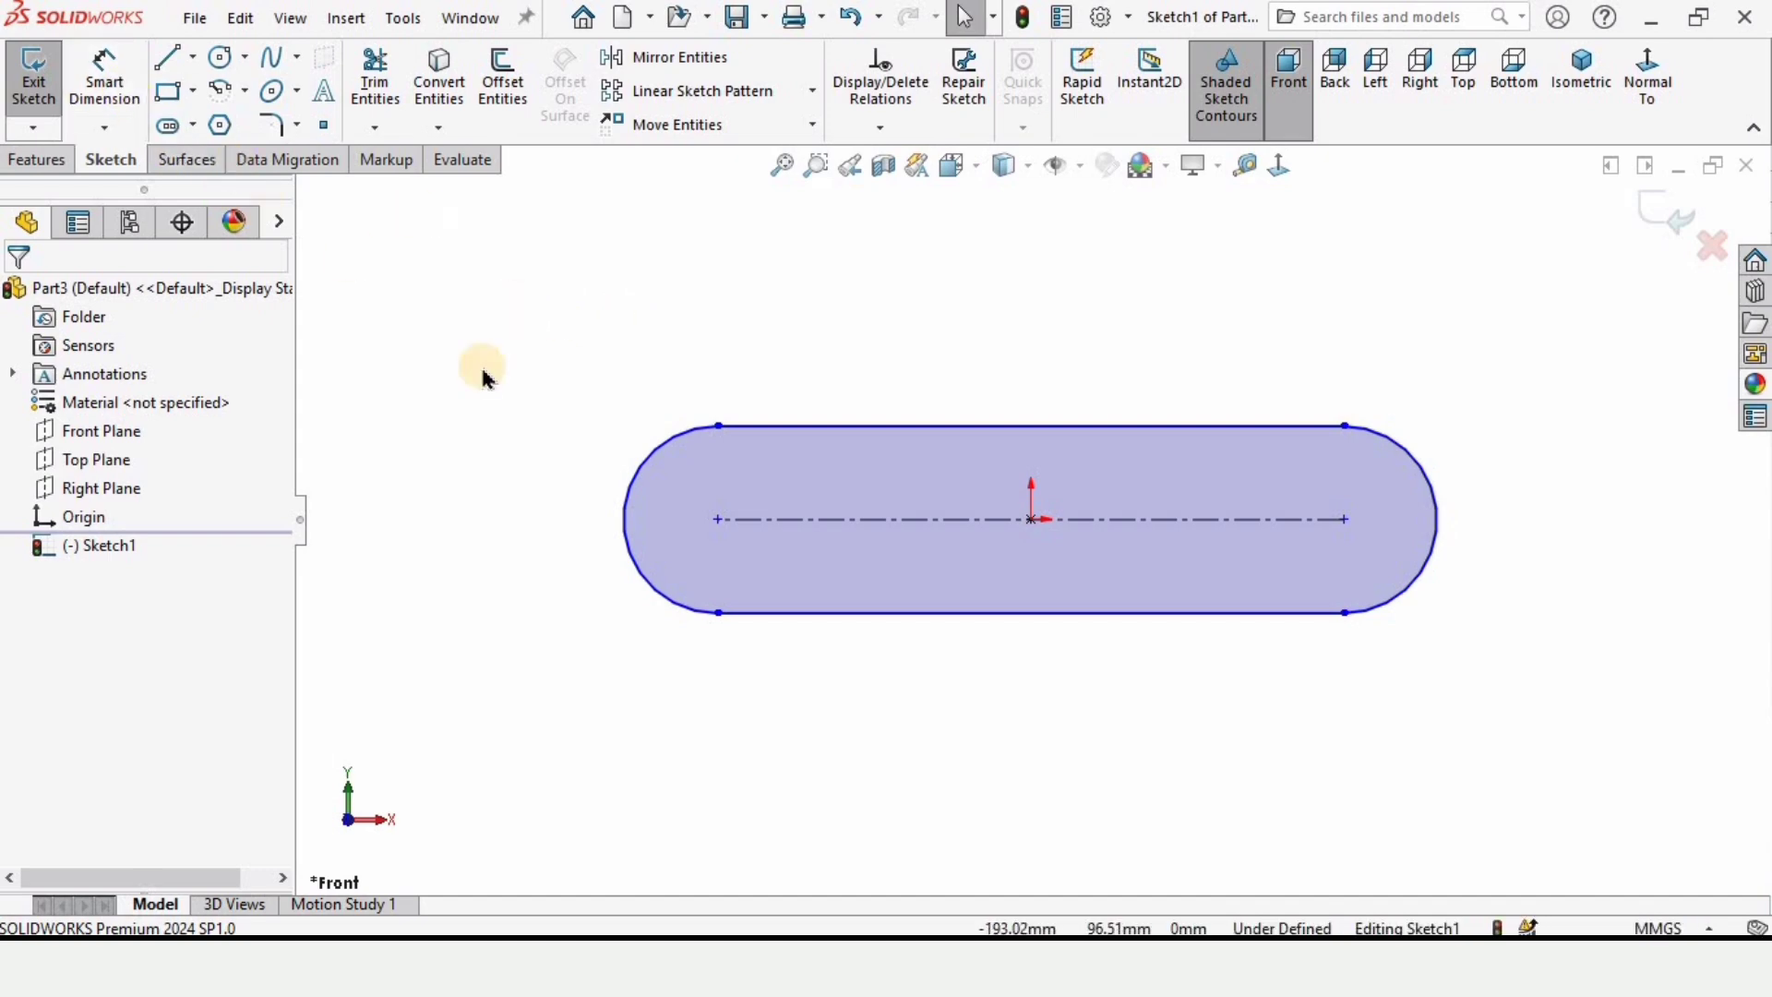
Dimension the slot's centre-to-centre length as 50 mm.
click(104, 74)
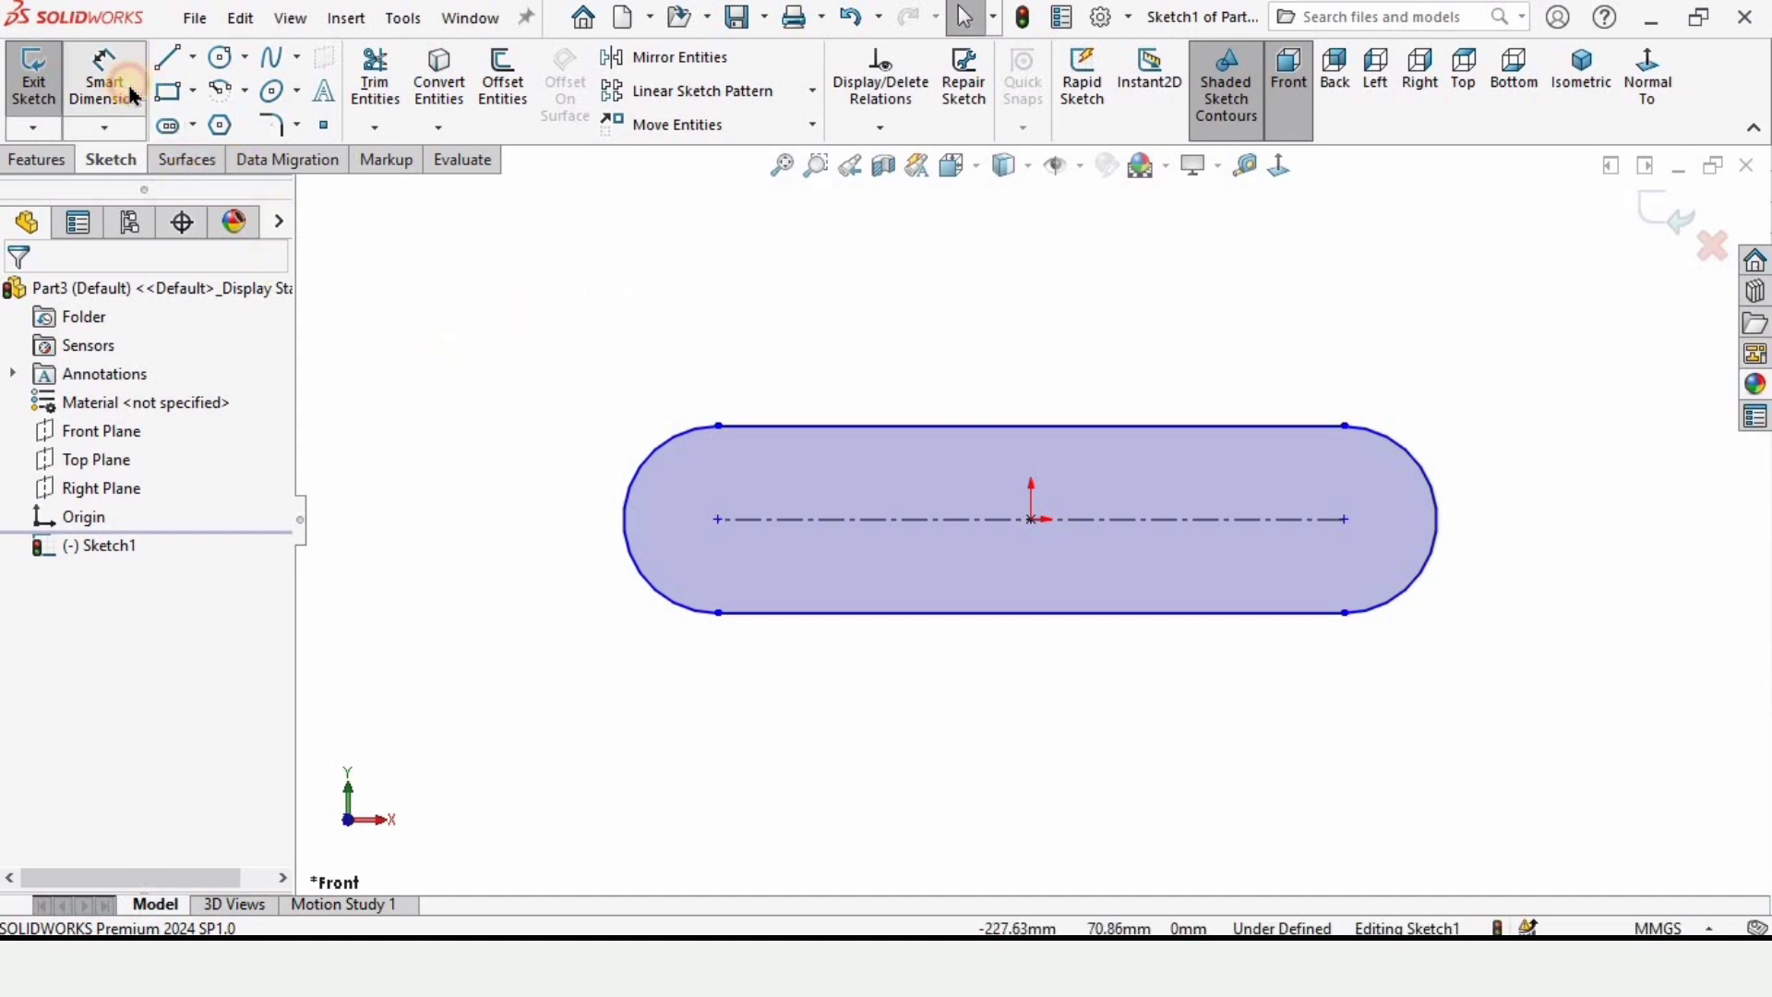
click(922, 528)
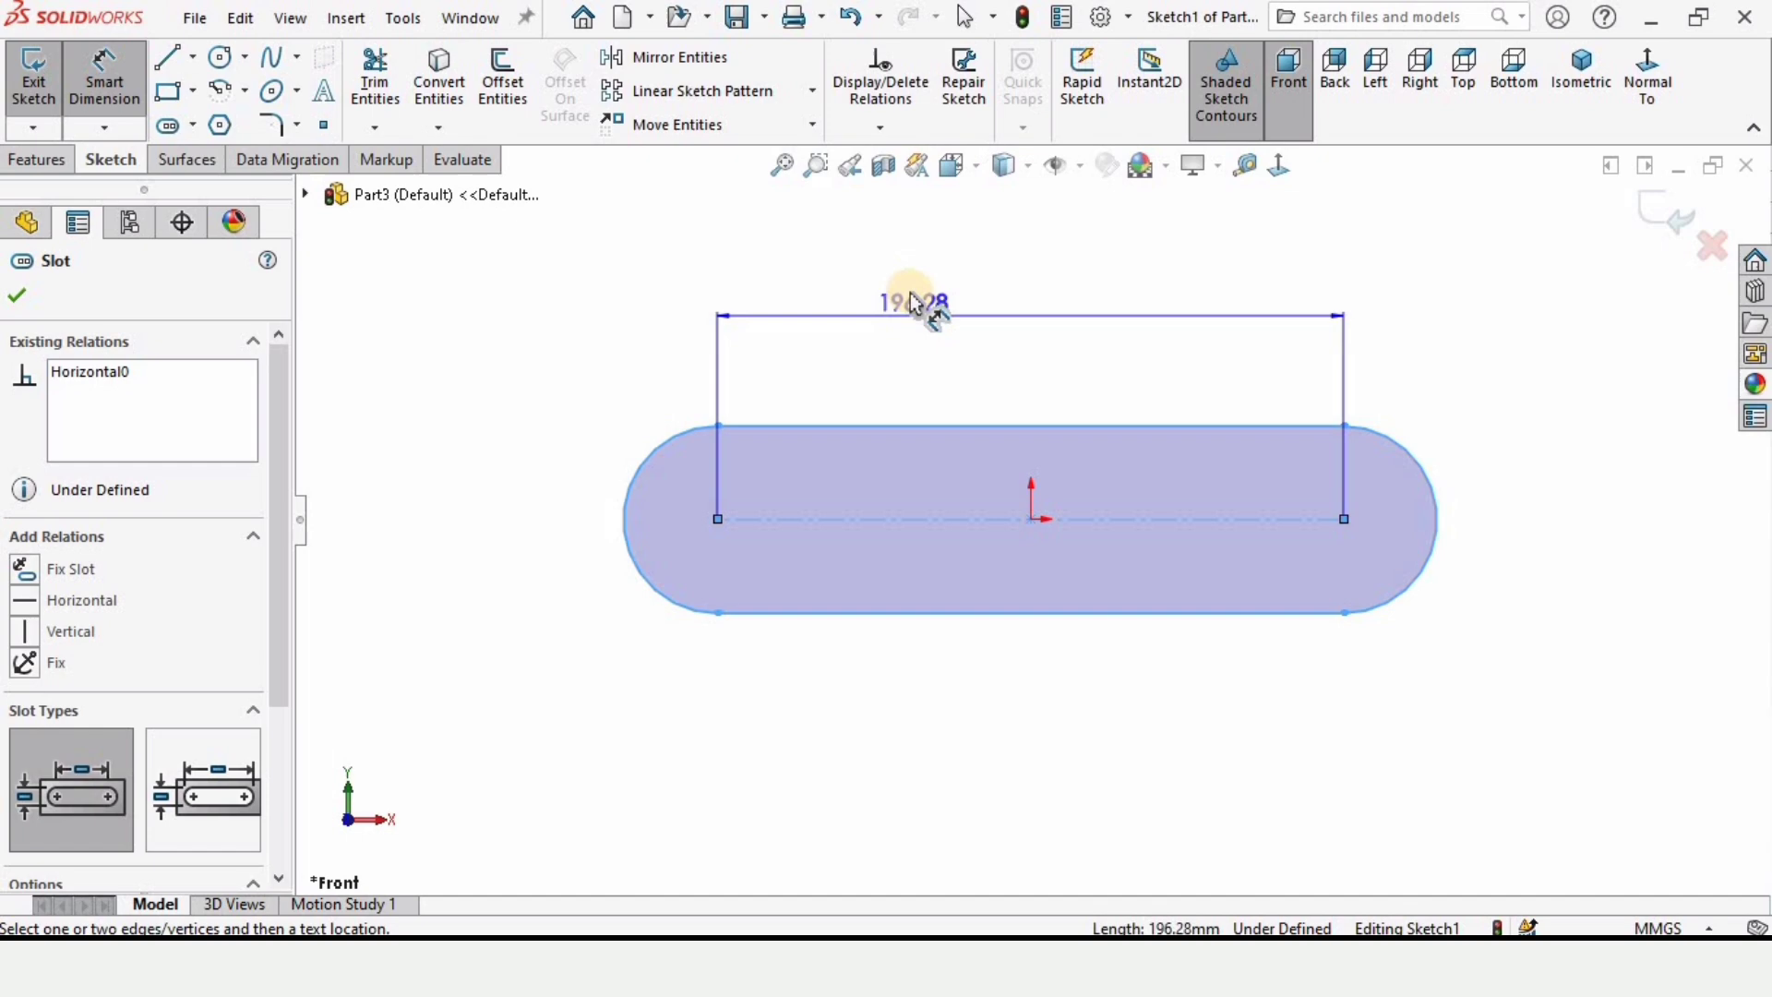
click(911, 302)
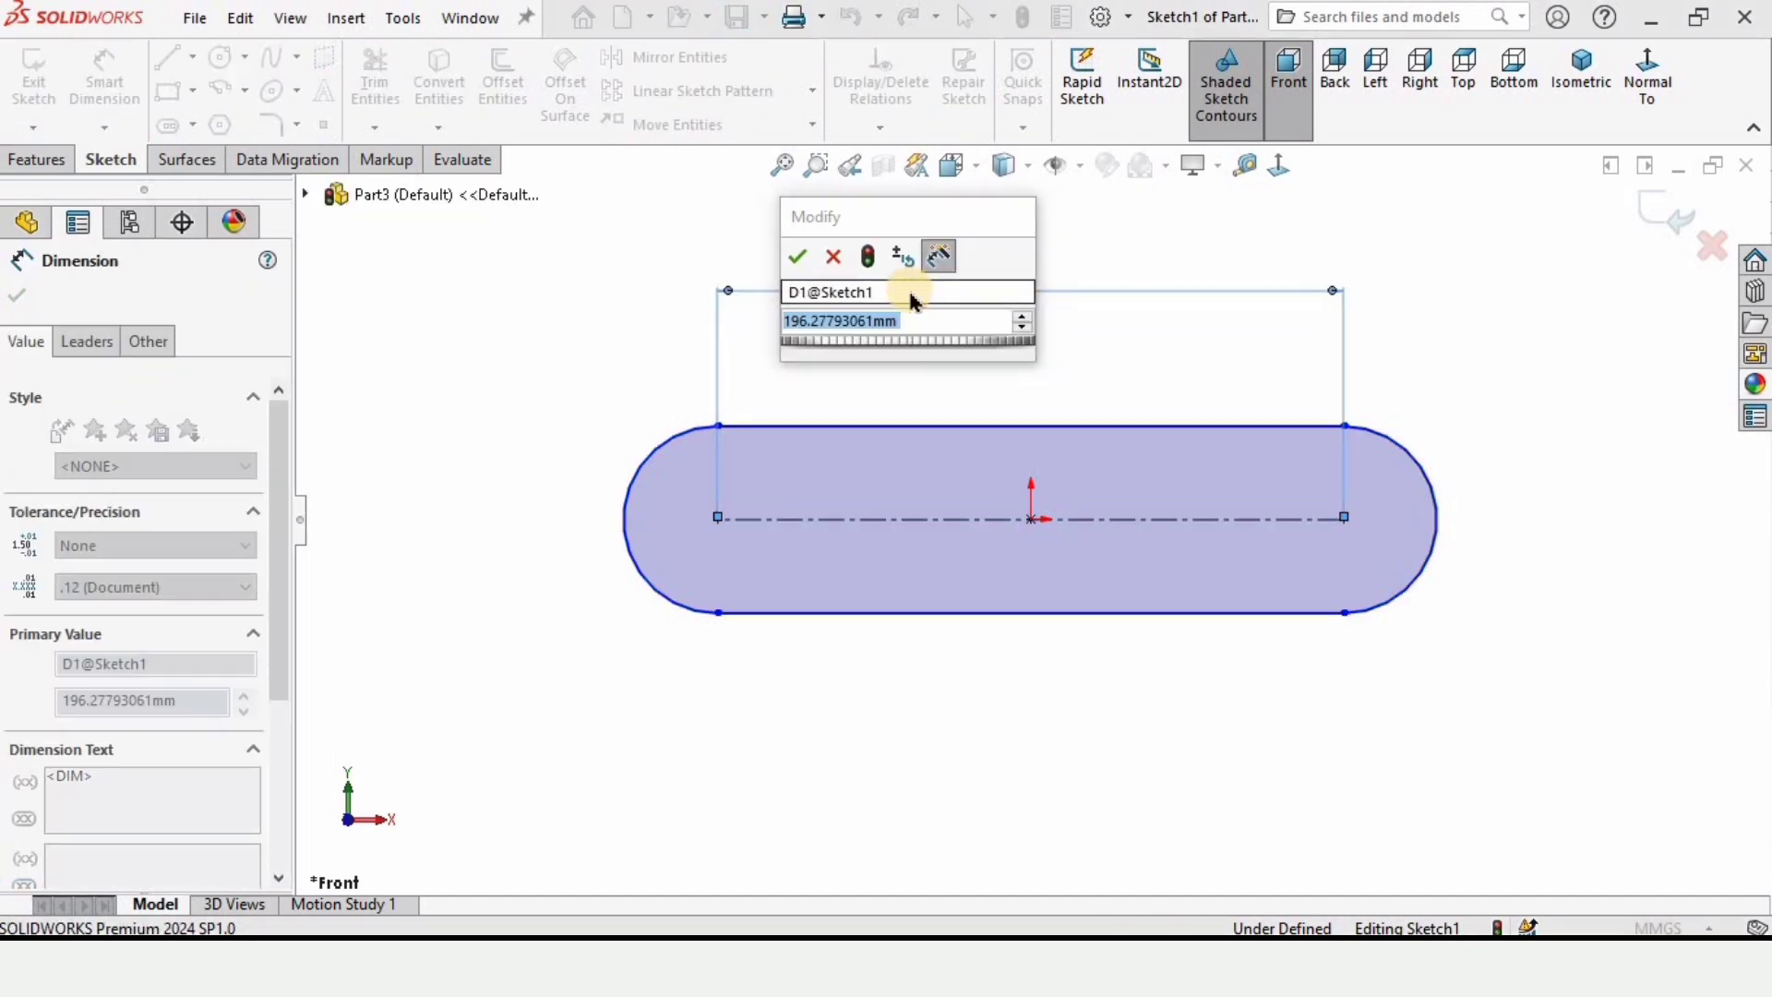
text(50)
key(Return)
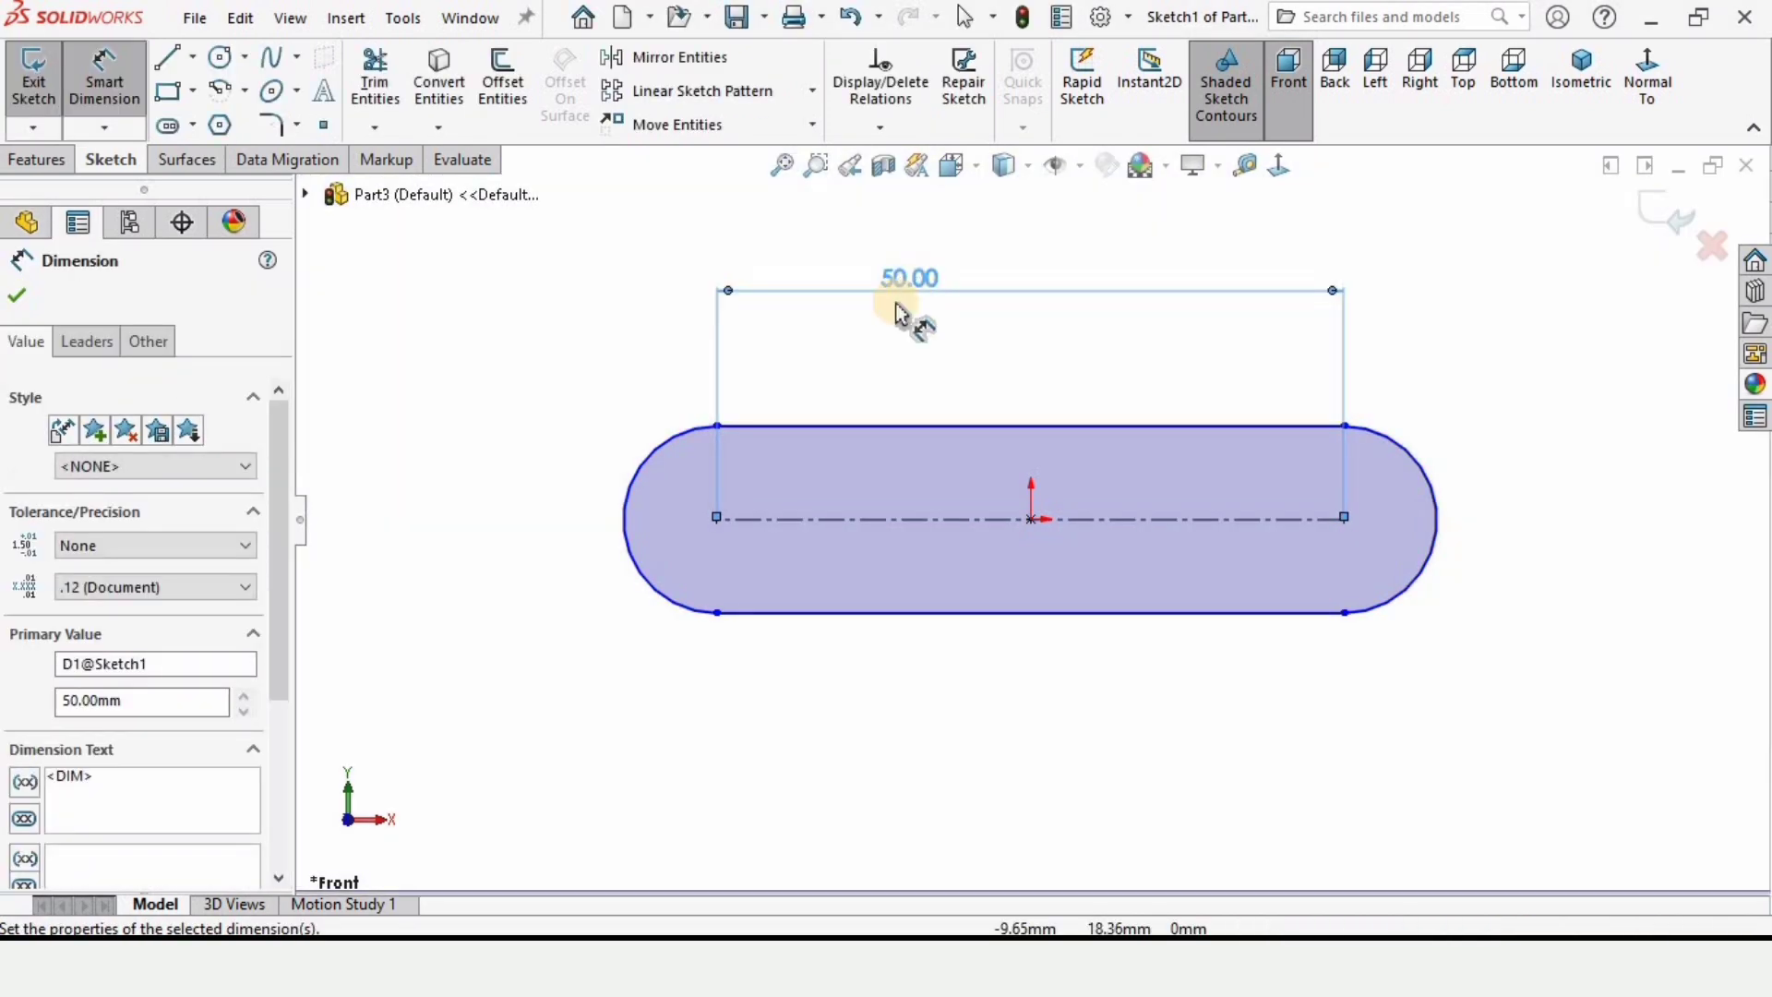
click(565, 466)
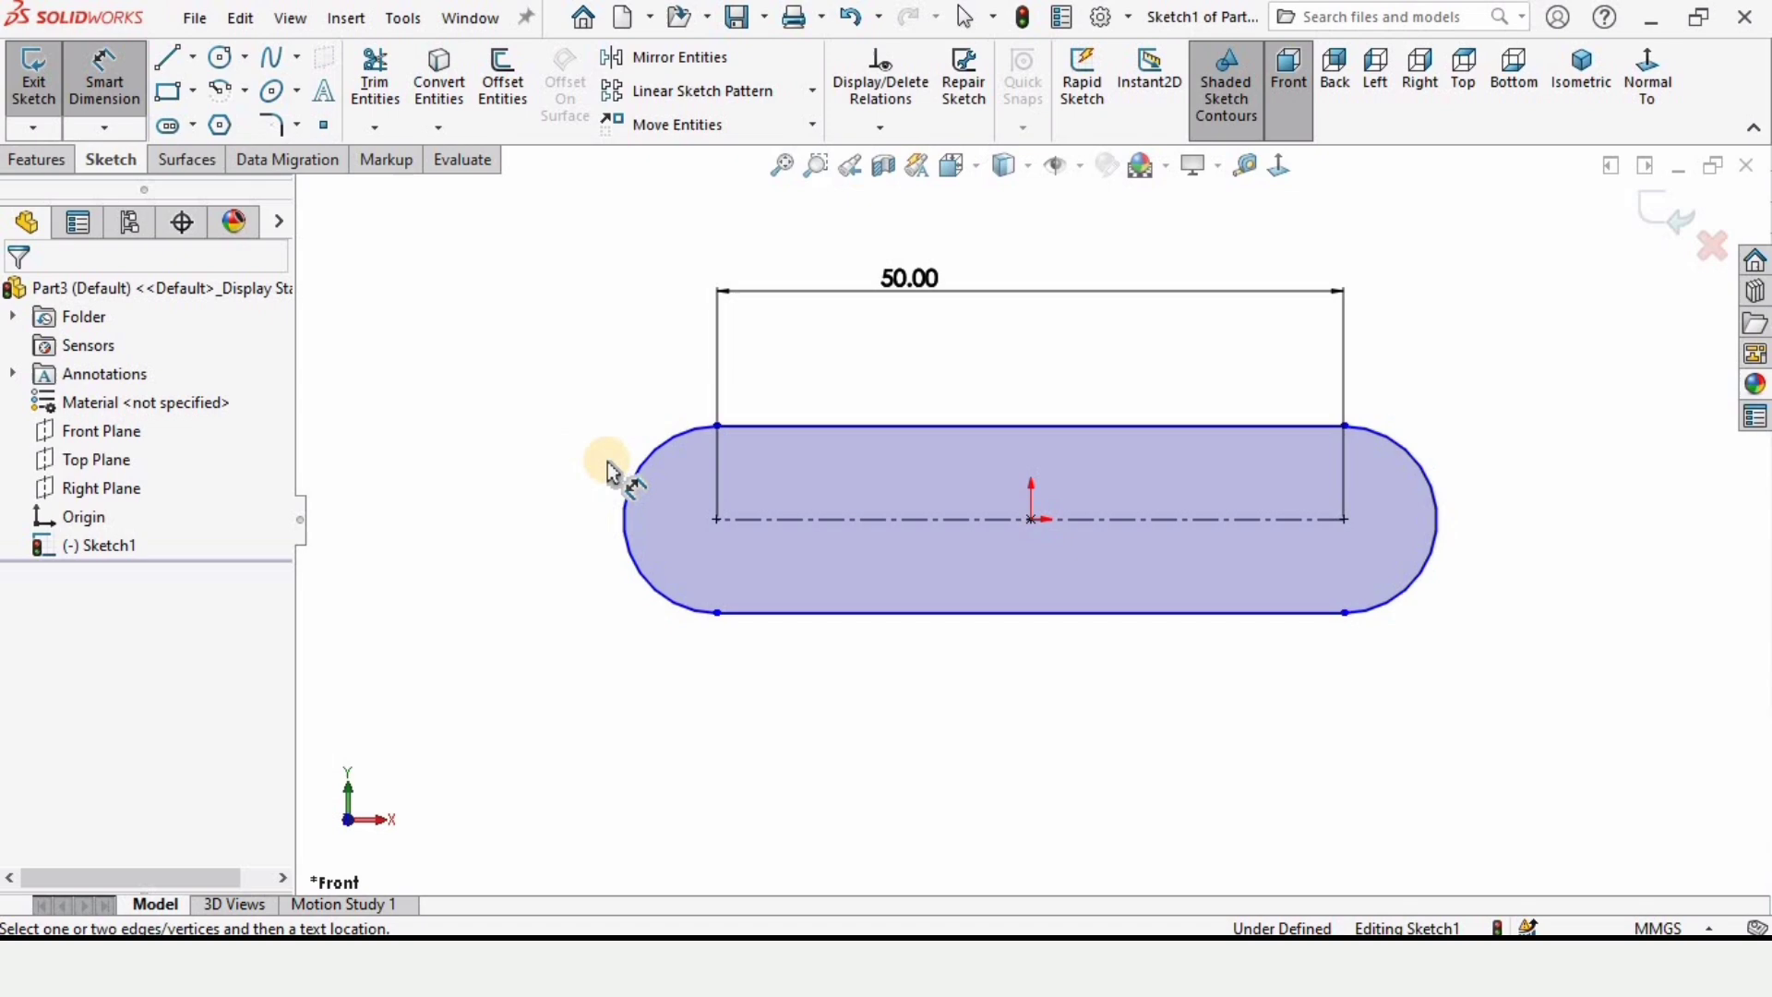
Dimension the radius of the slot's rounded end as 5 mm.
click(672, 441)
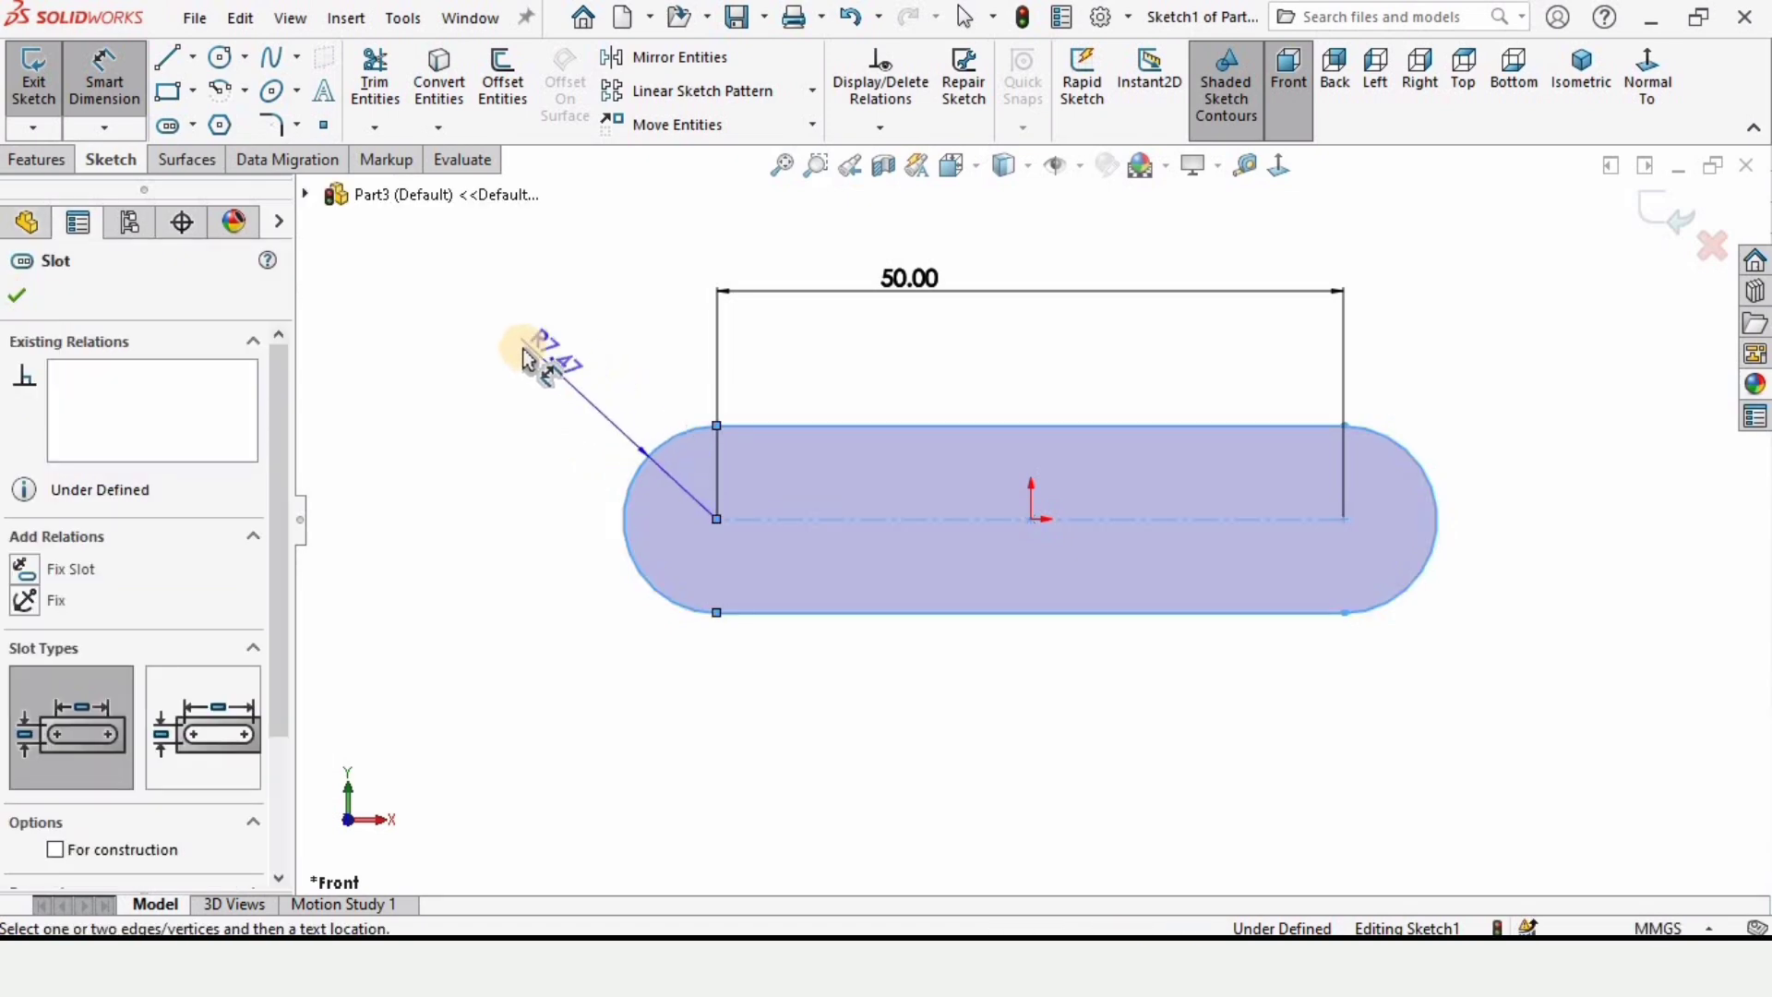
click(518, 342)
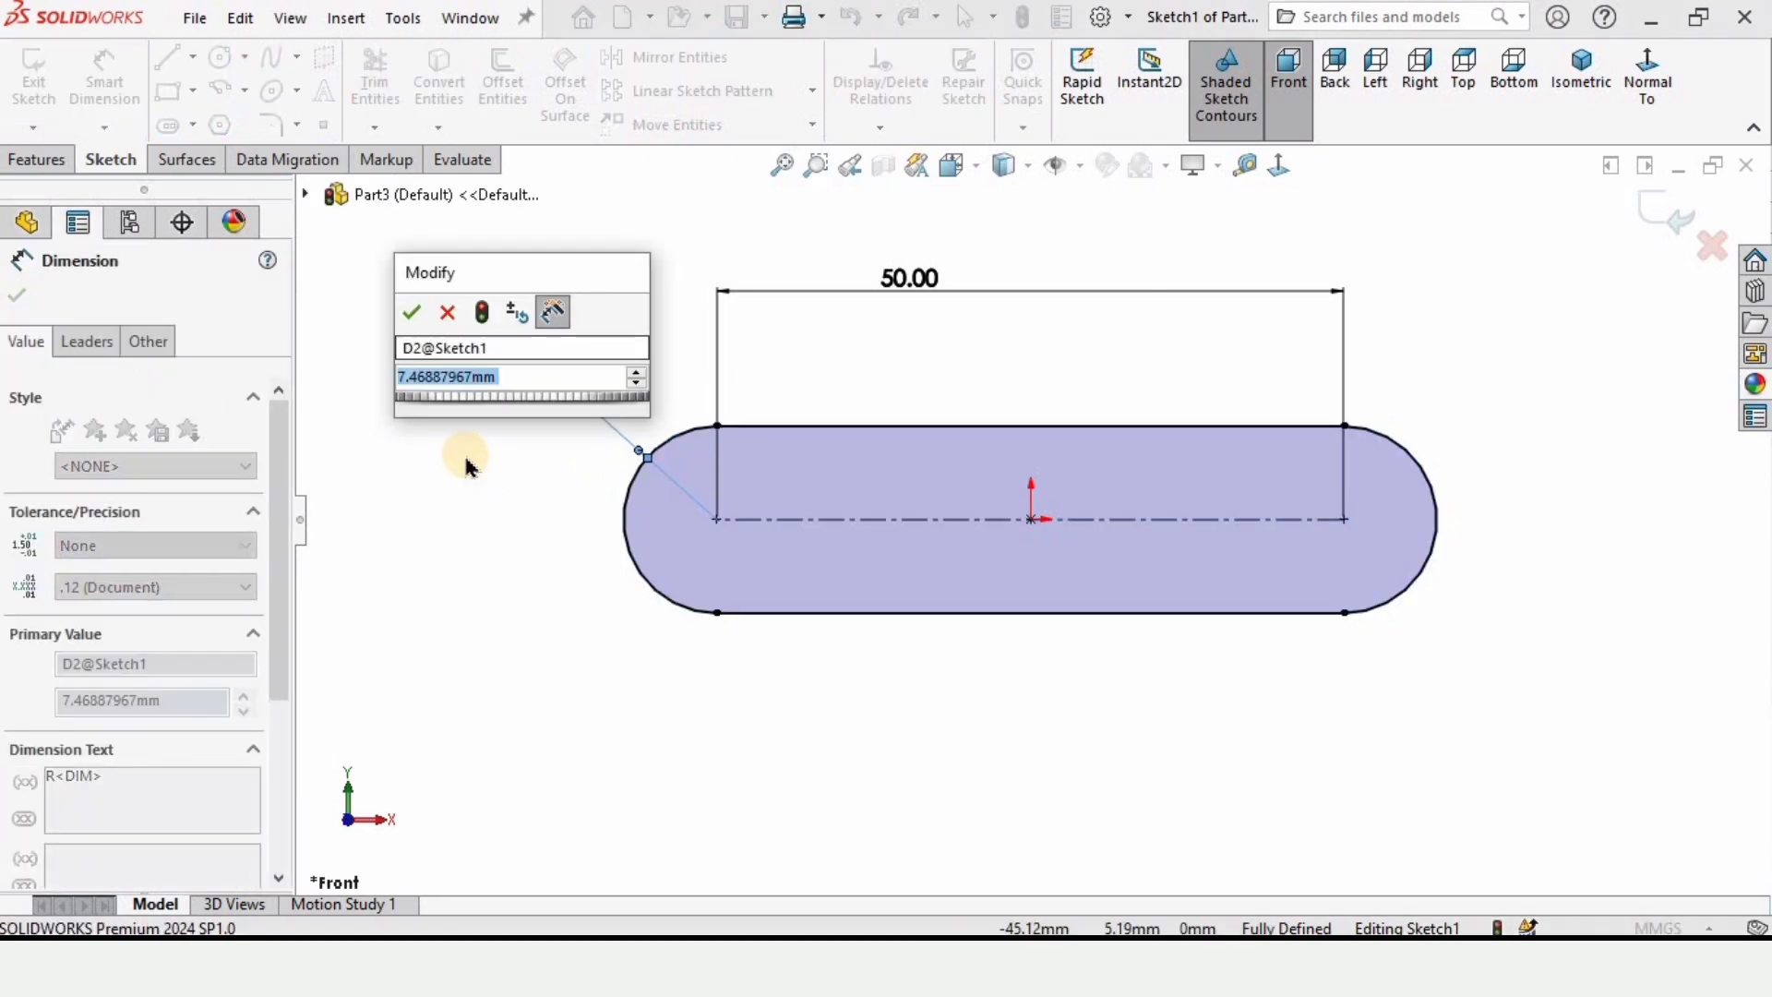
text(5)
key(Return)
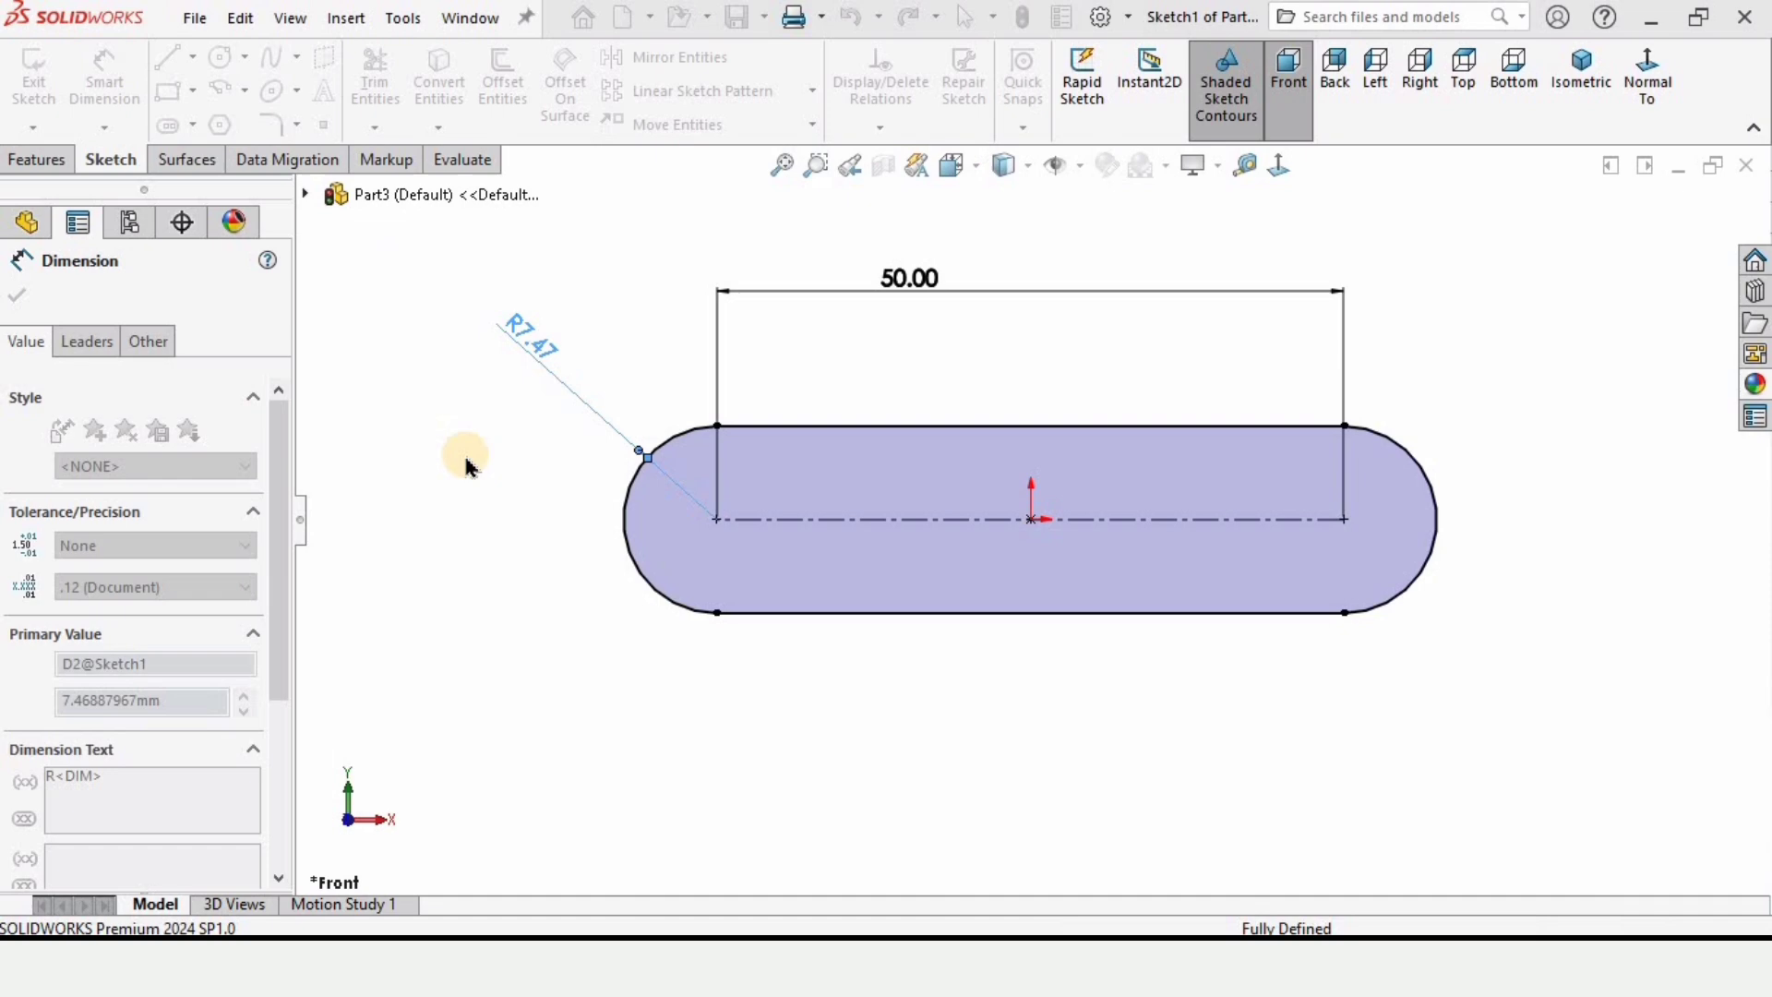
click(489, 519)
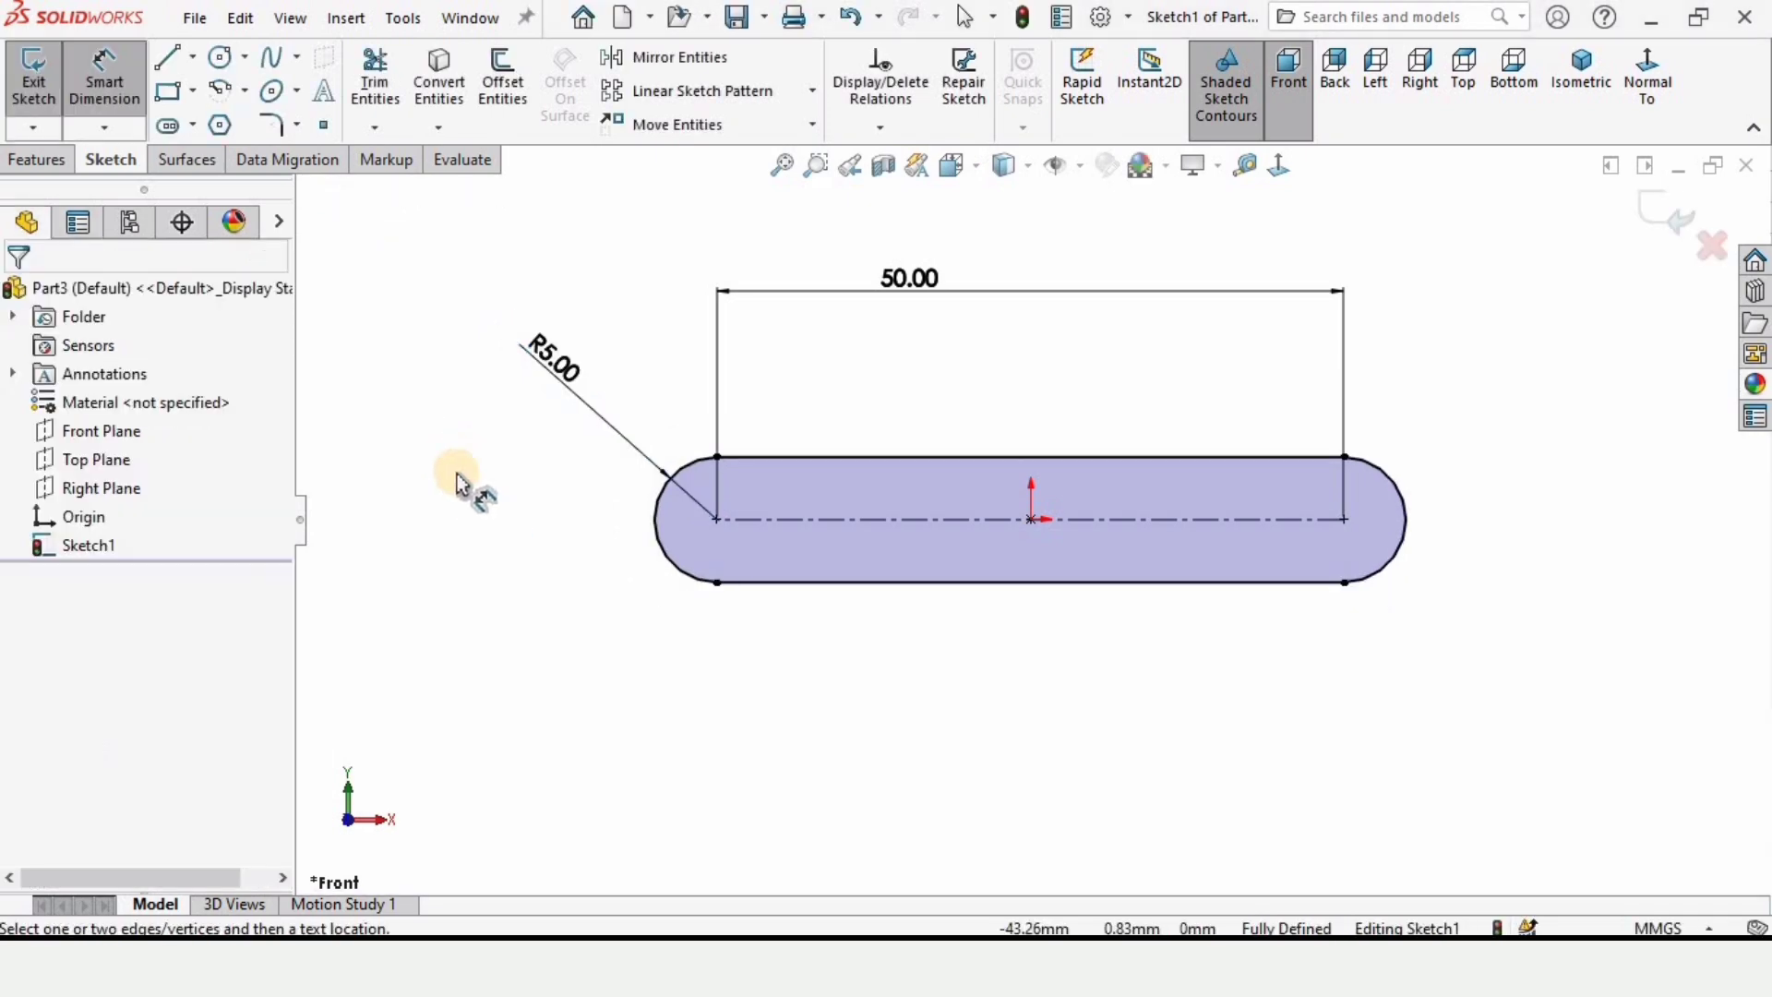
Extrude the slot sketch as a boss with a blind depth of 3 mm.
click(41, 160)
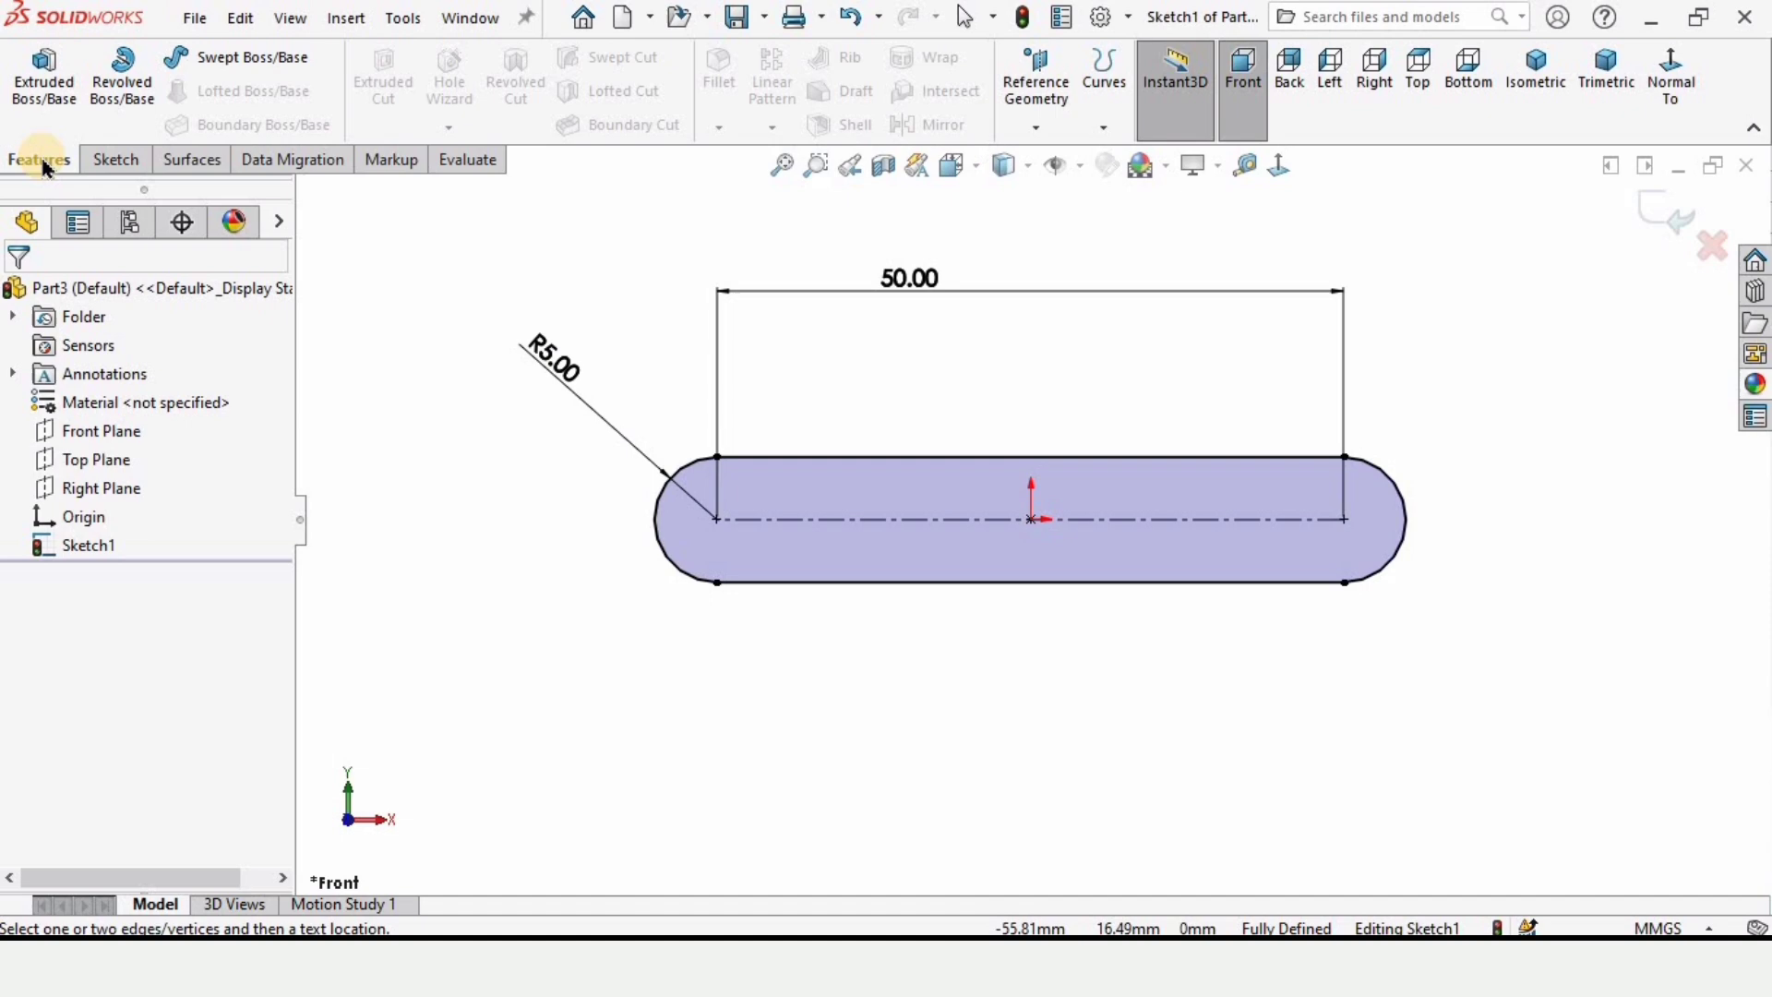
click(48, 83)
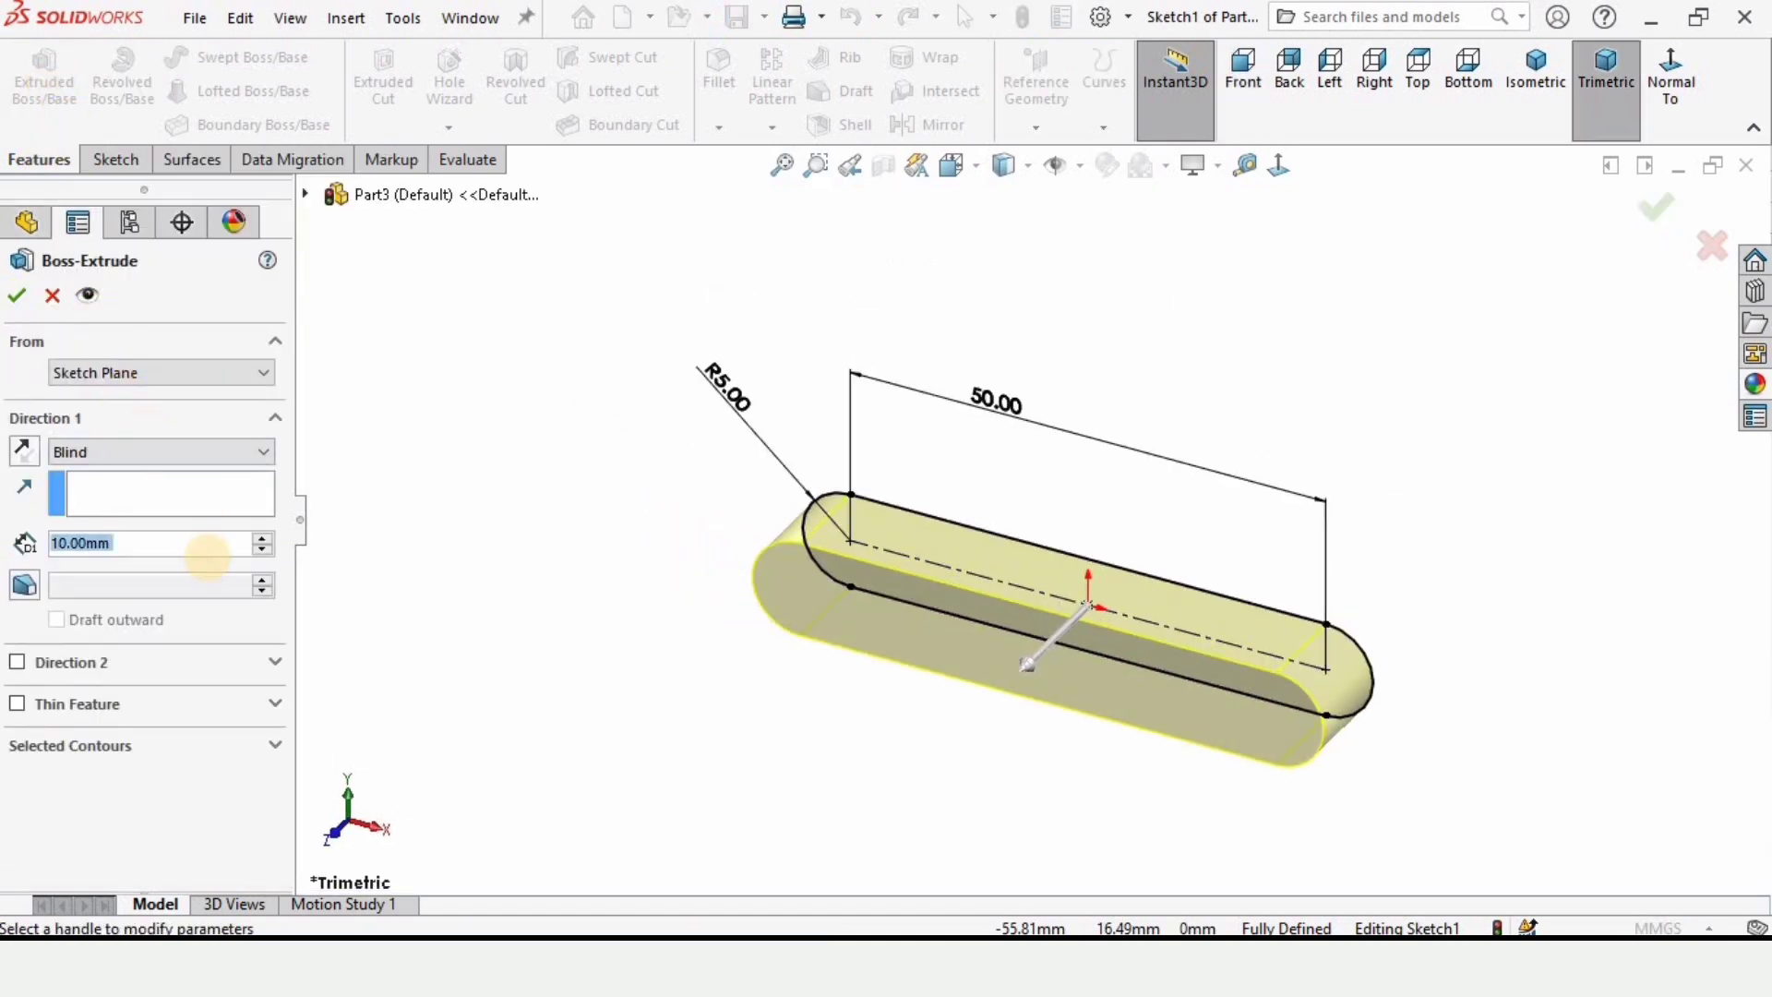
text(3)
key(Return)
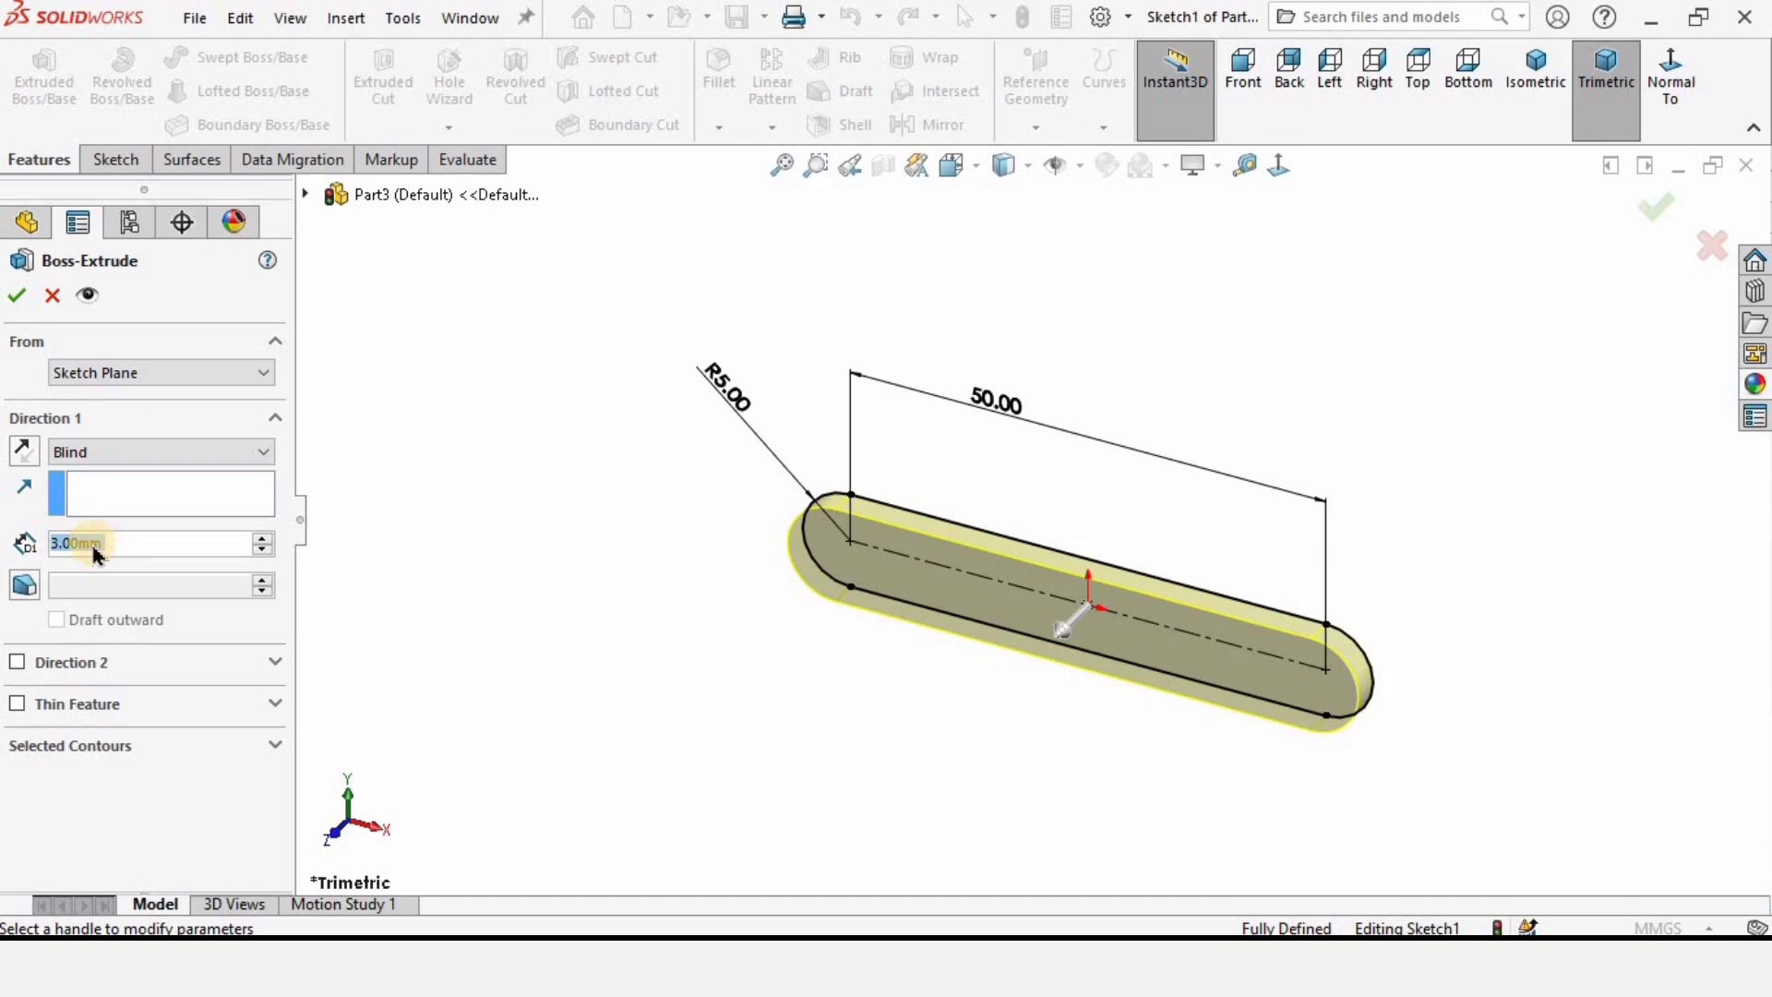
scroll(1048, 608, up, 3)
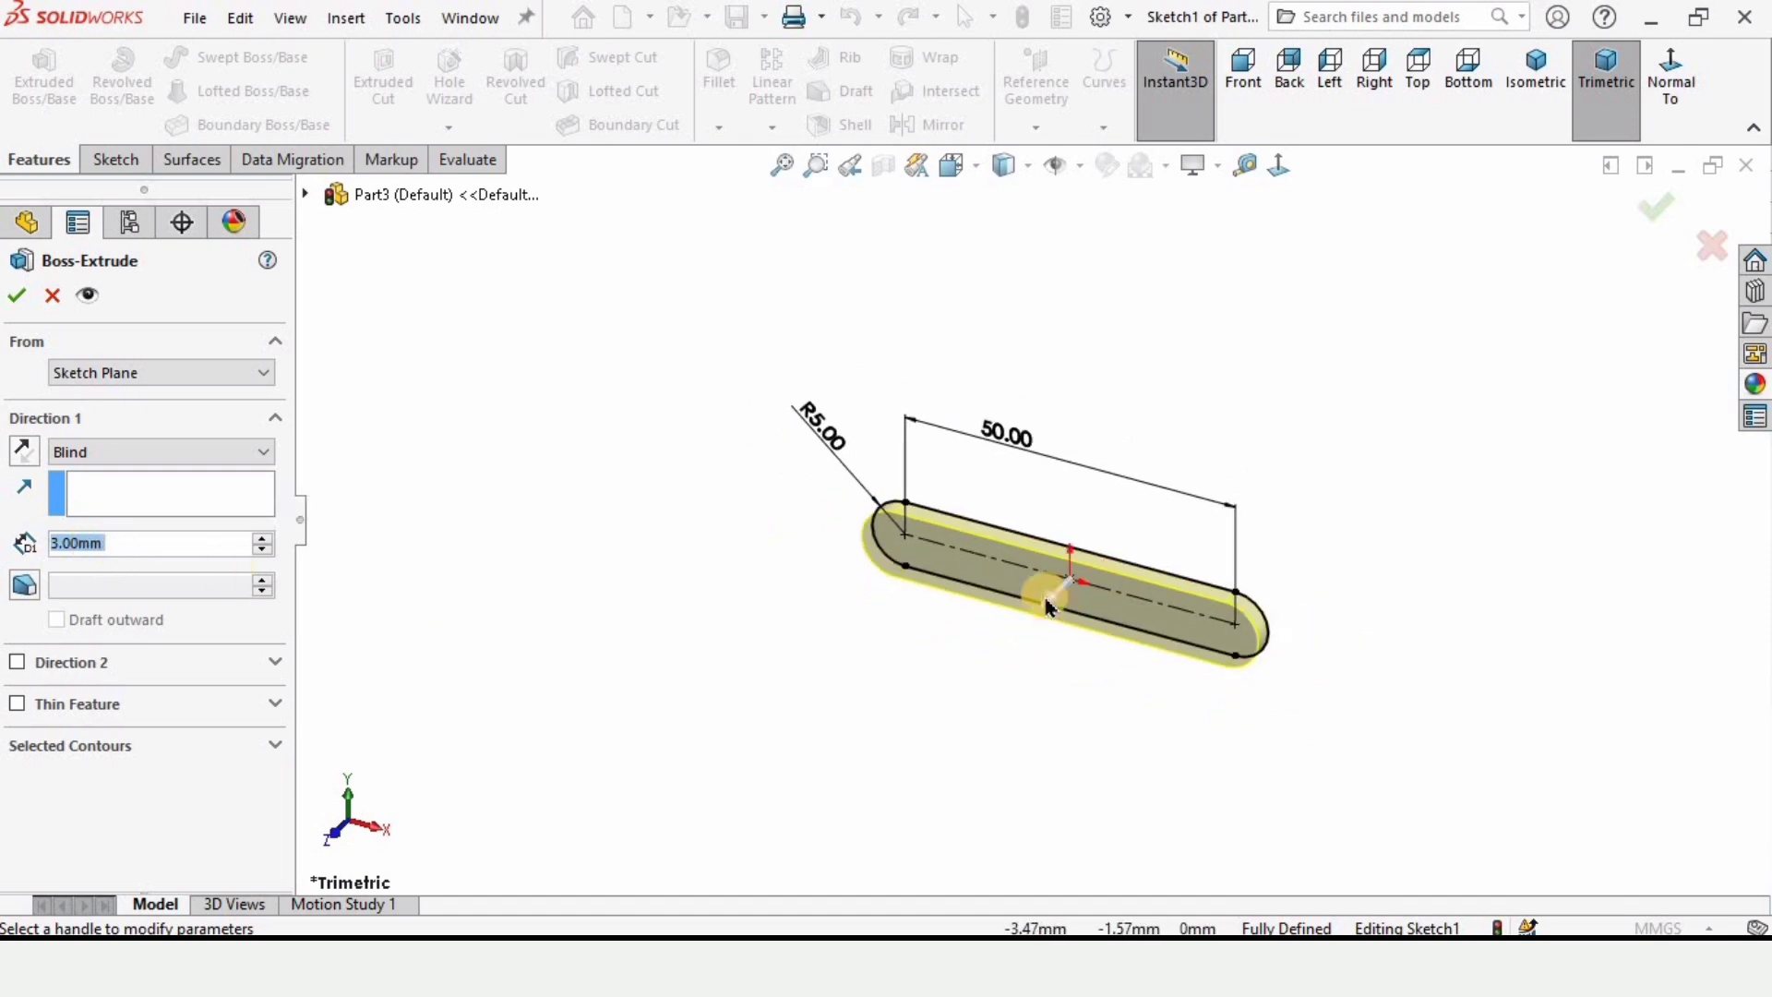
scroll(1048, 607, down, 5)
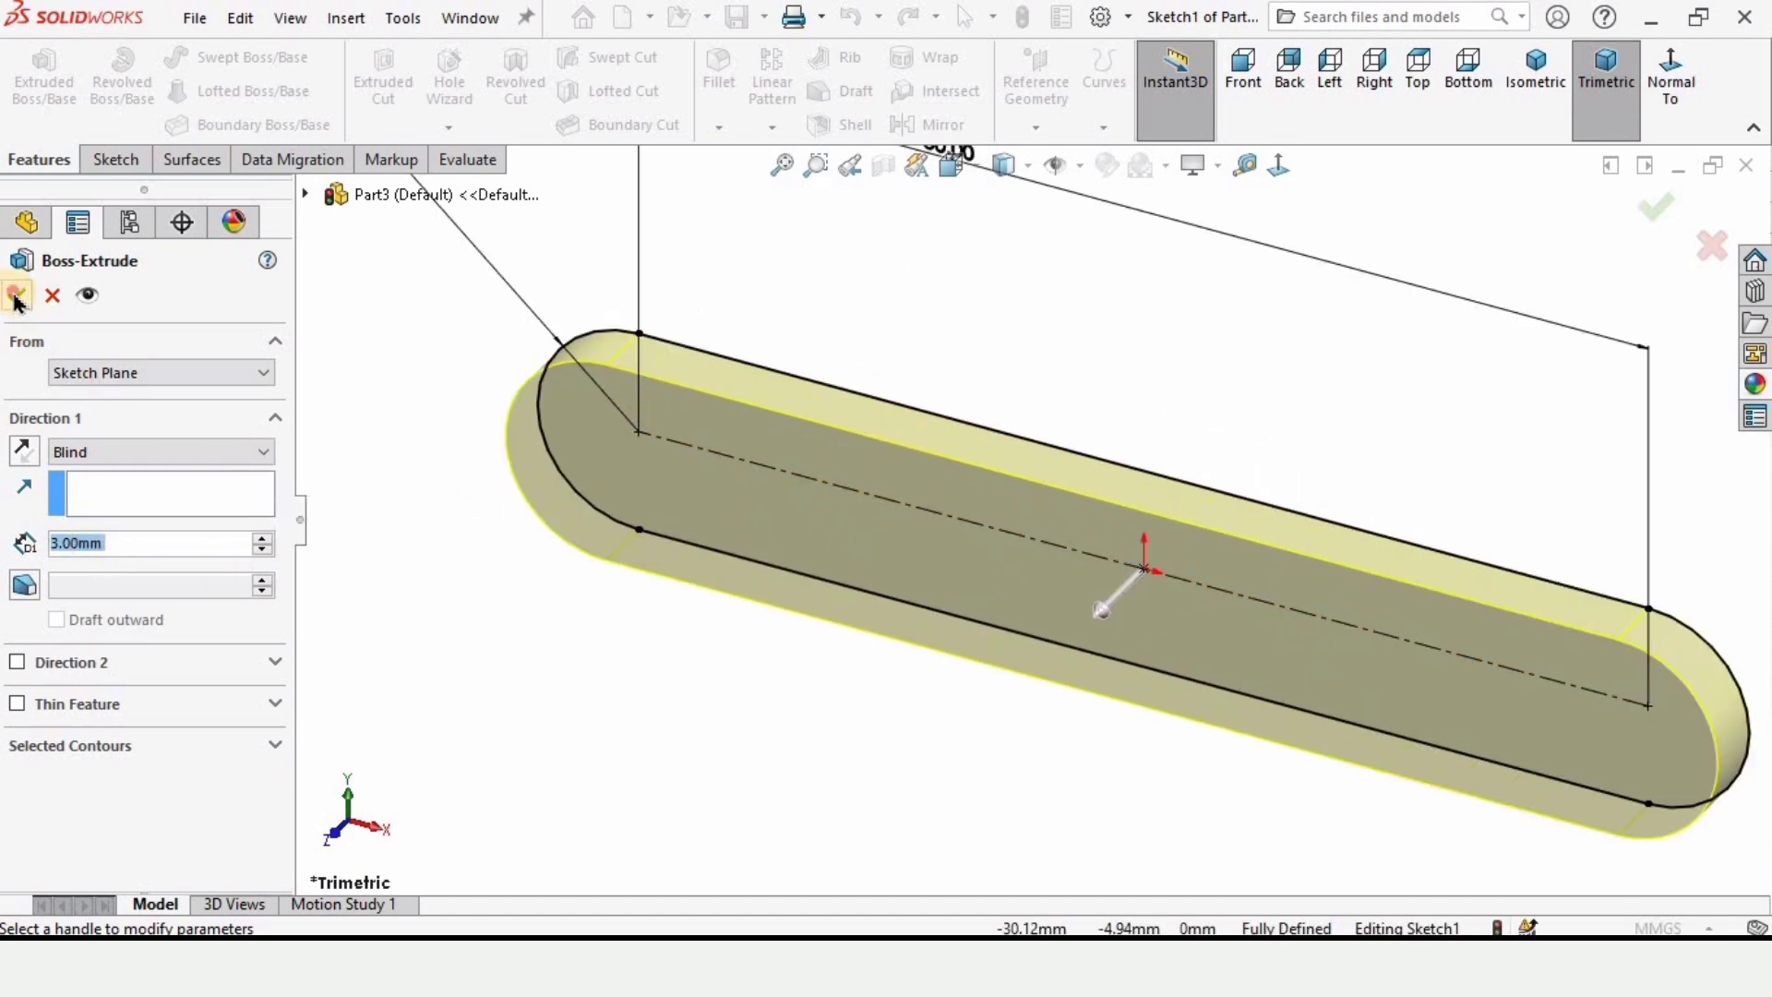
click(16, 297)
scroll(795, 738, down, 5)
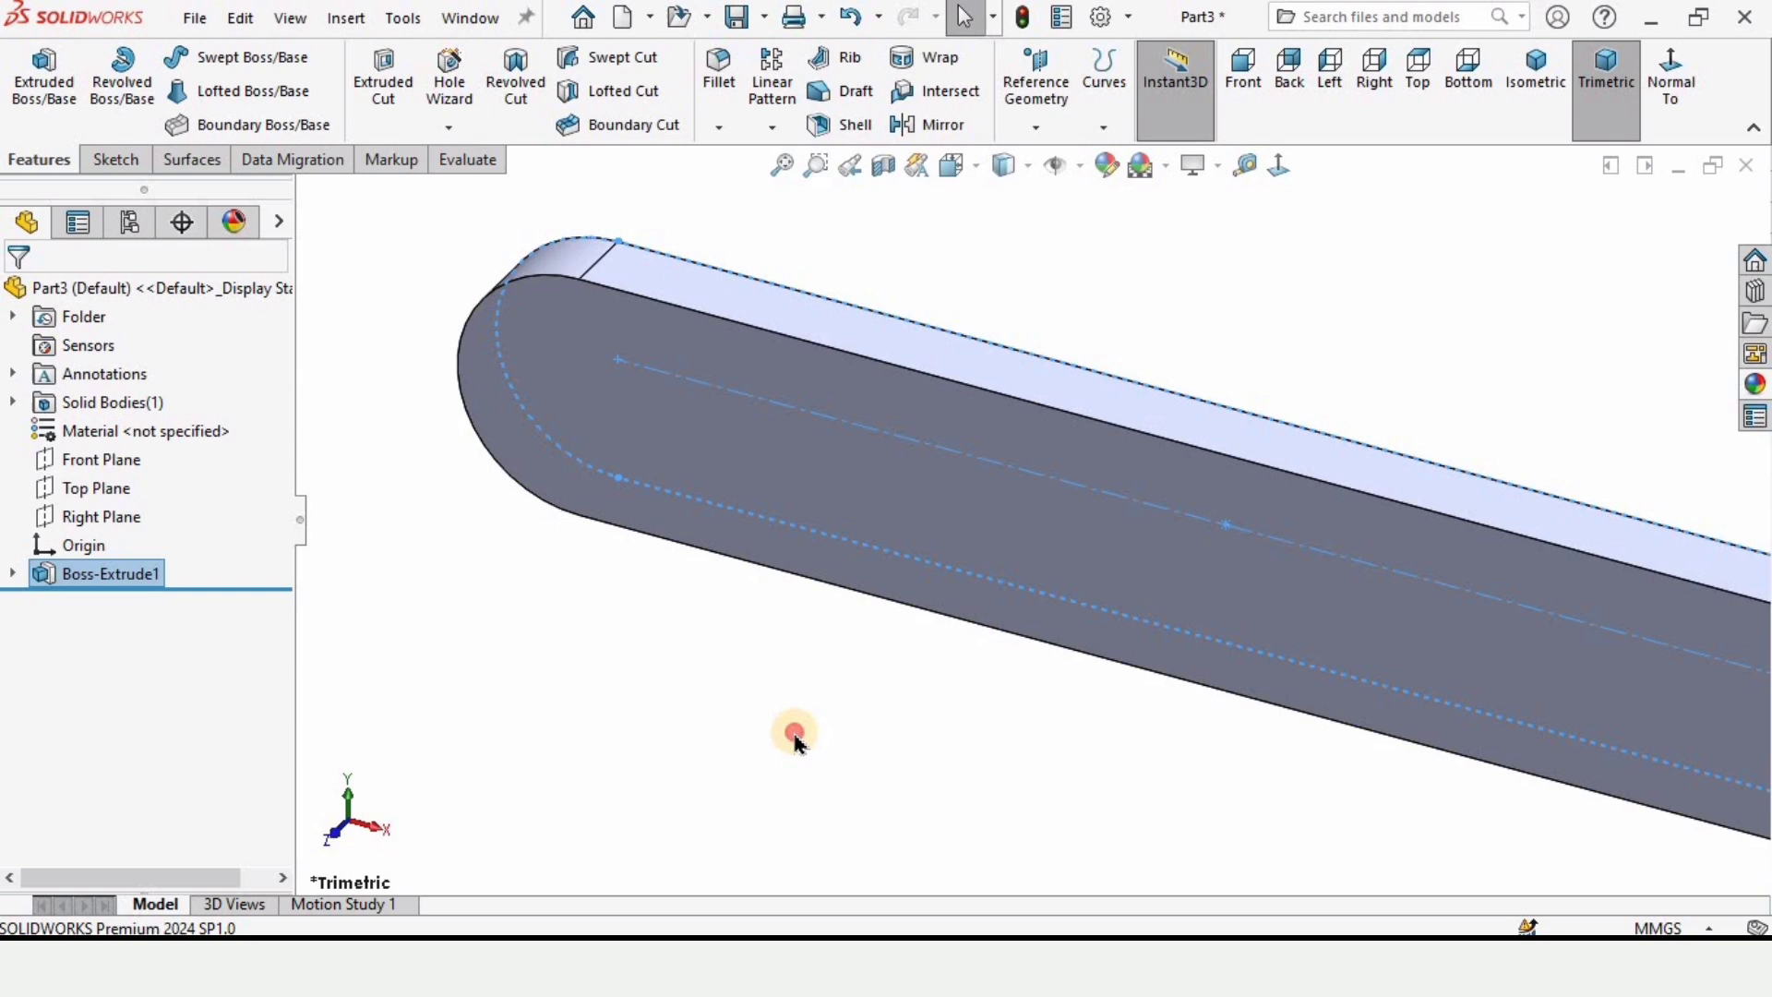
click(796, 738)
scroll(808, 720, up, 5)
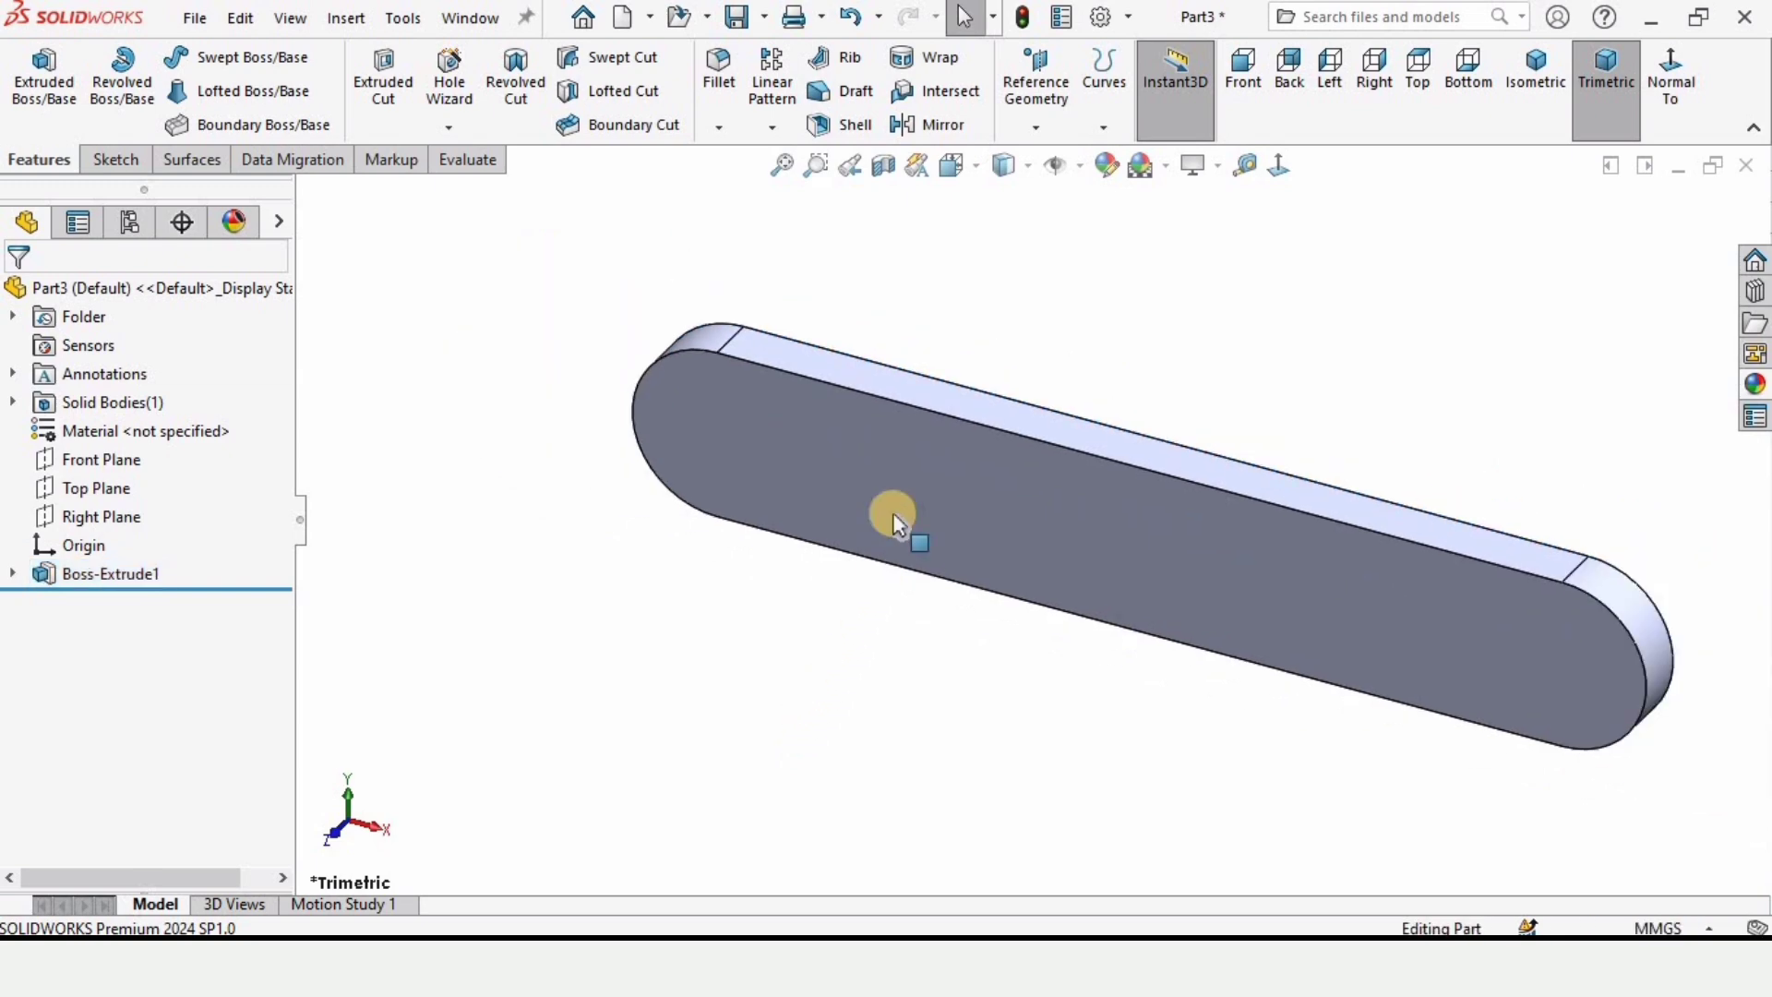
On the plate's front face, sketch a circle about 4.35 mm in diameter, concentric with the rounded end on the negative X side.
click(977, 498)
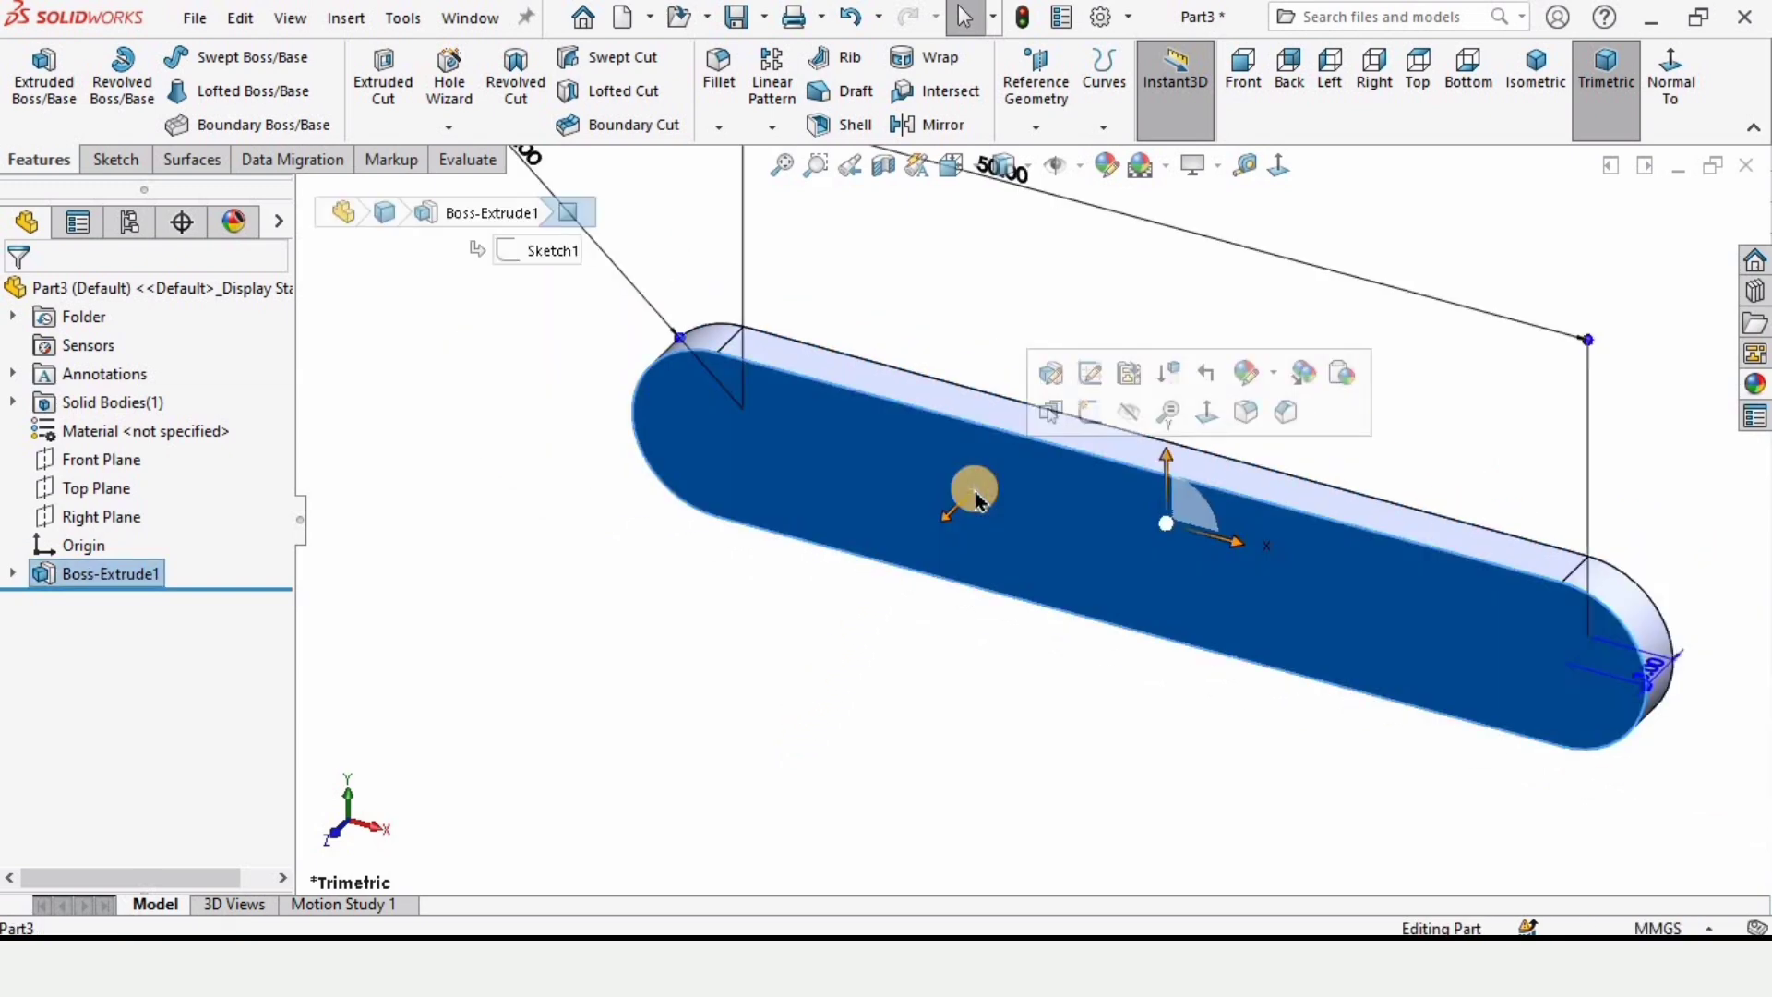
click(1094, 412)
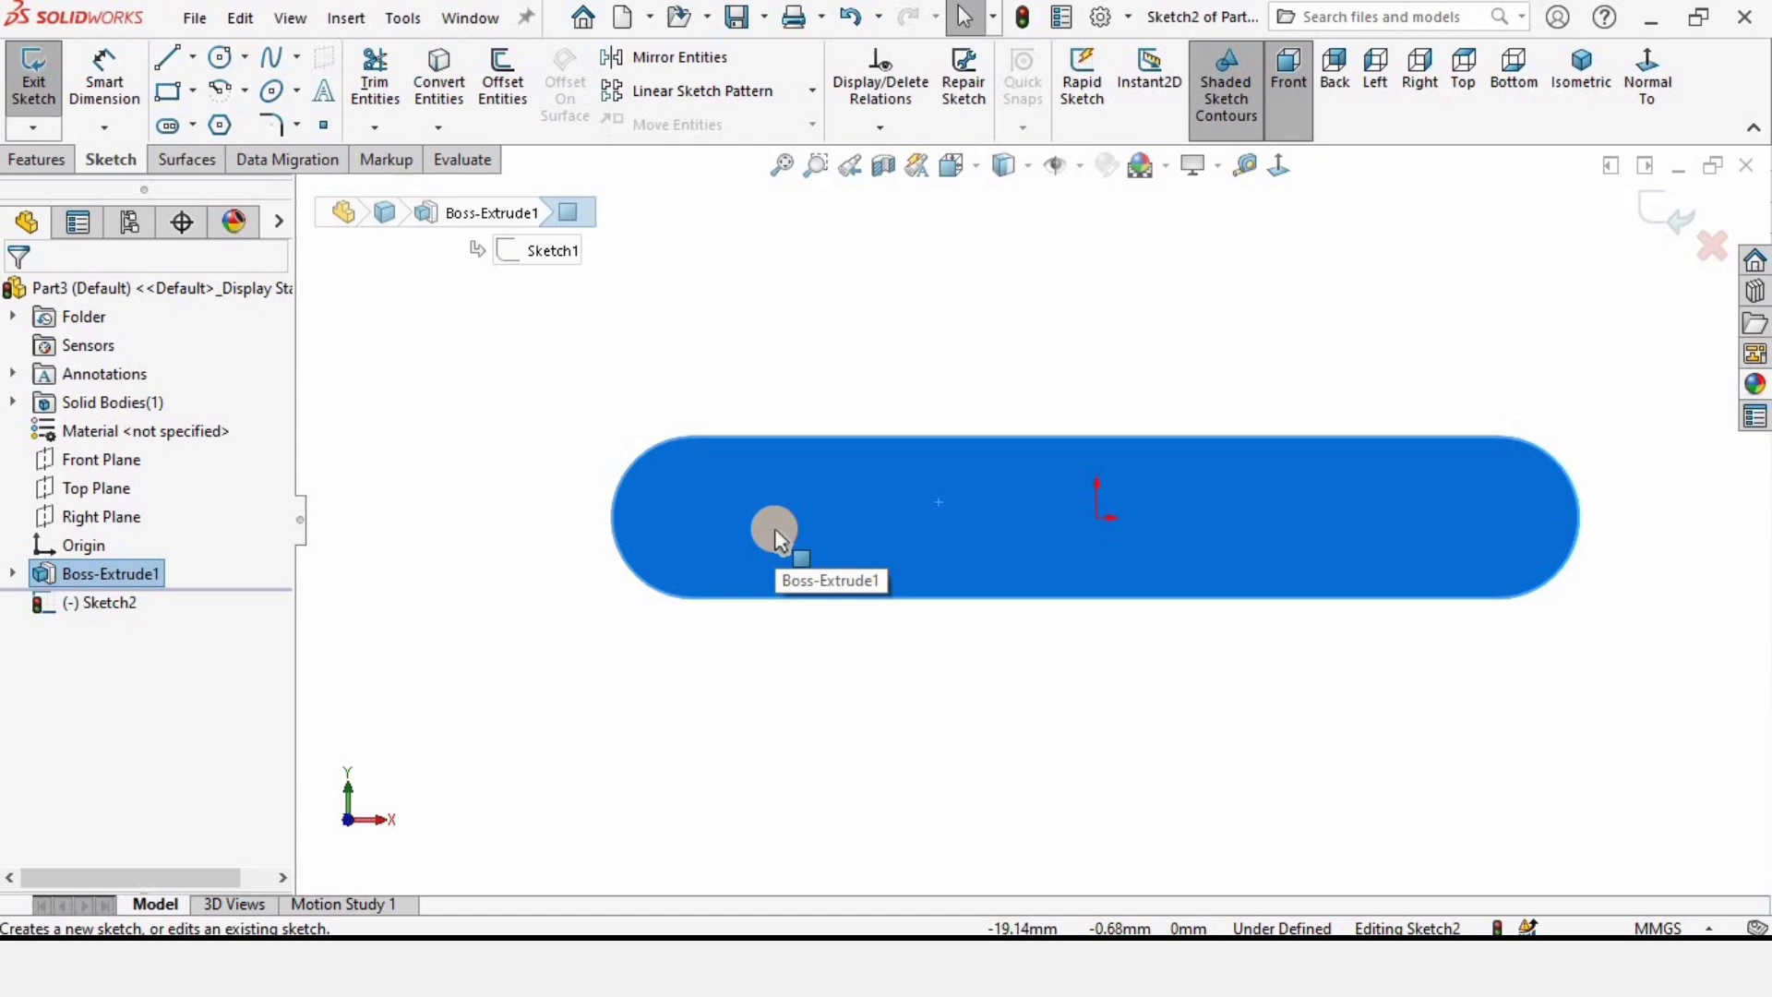
click(220, 57)
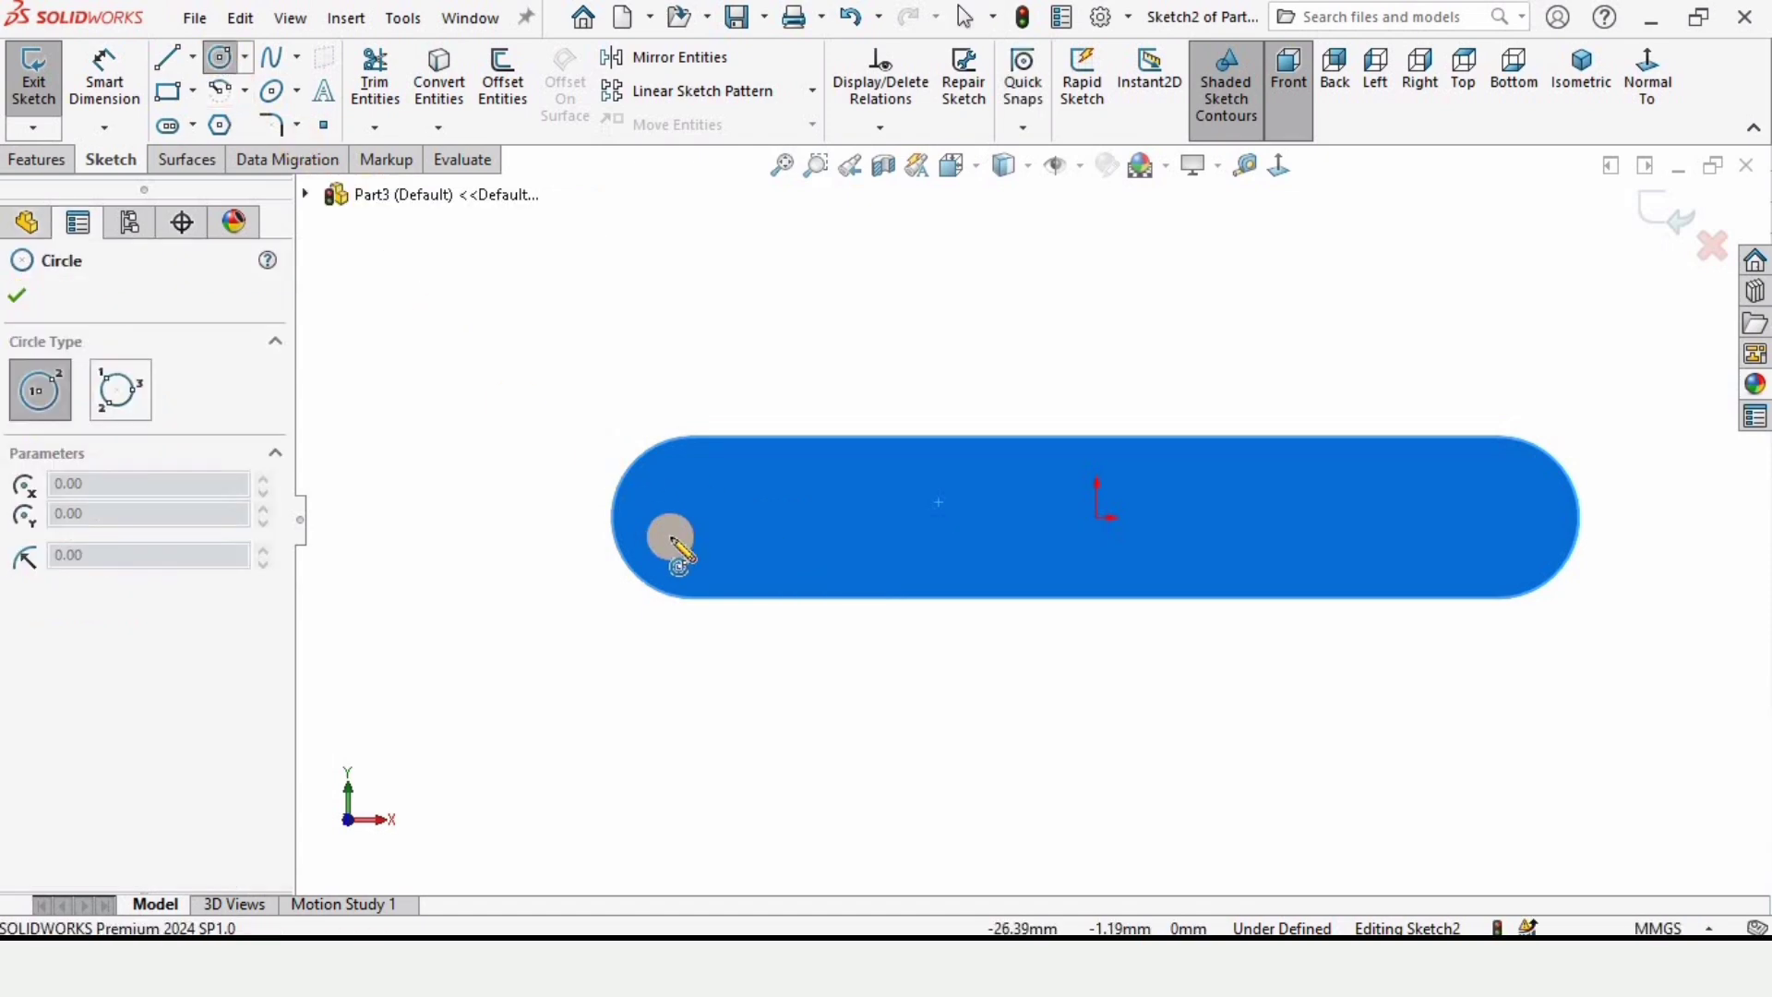
scroll(1015, 513, up, 2)
scroll(849, 499, down, 2)
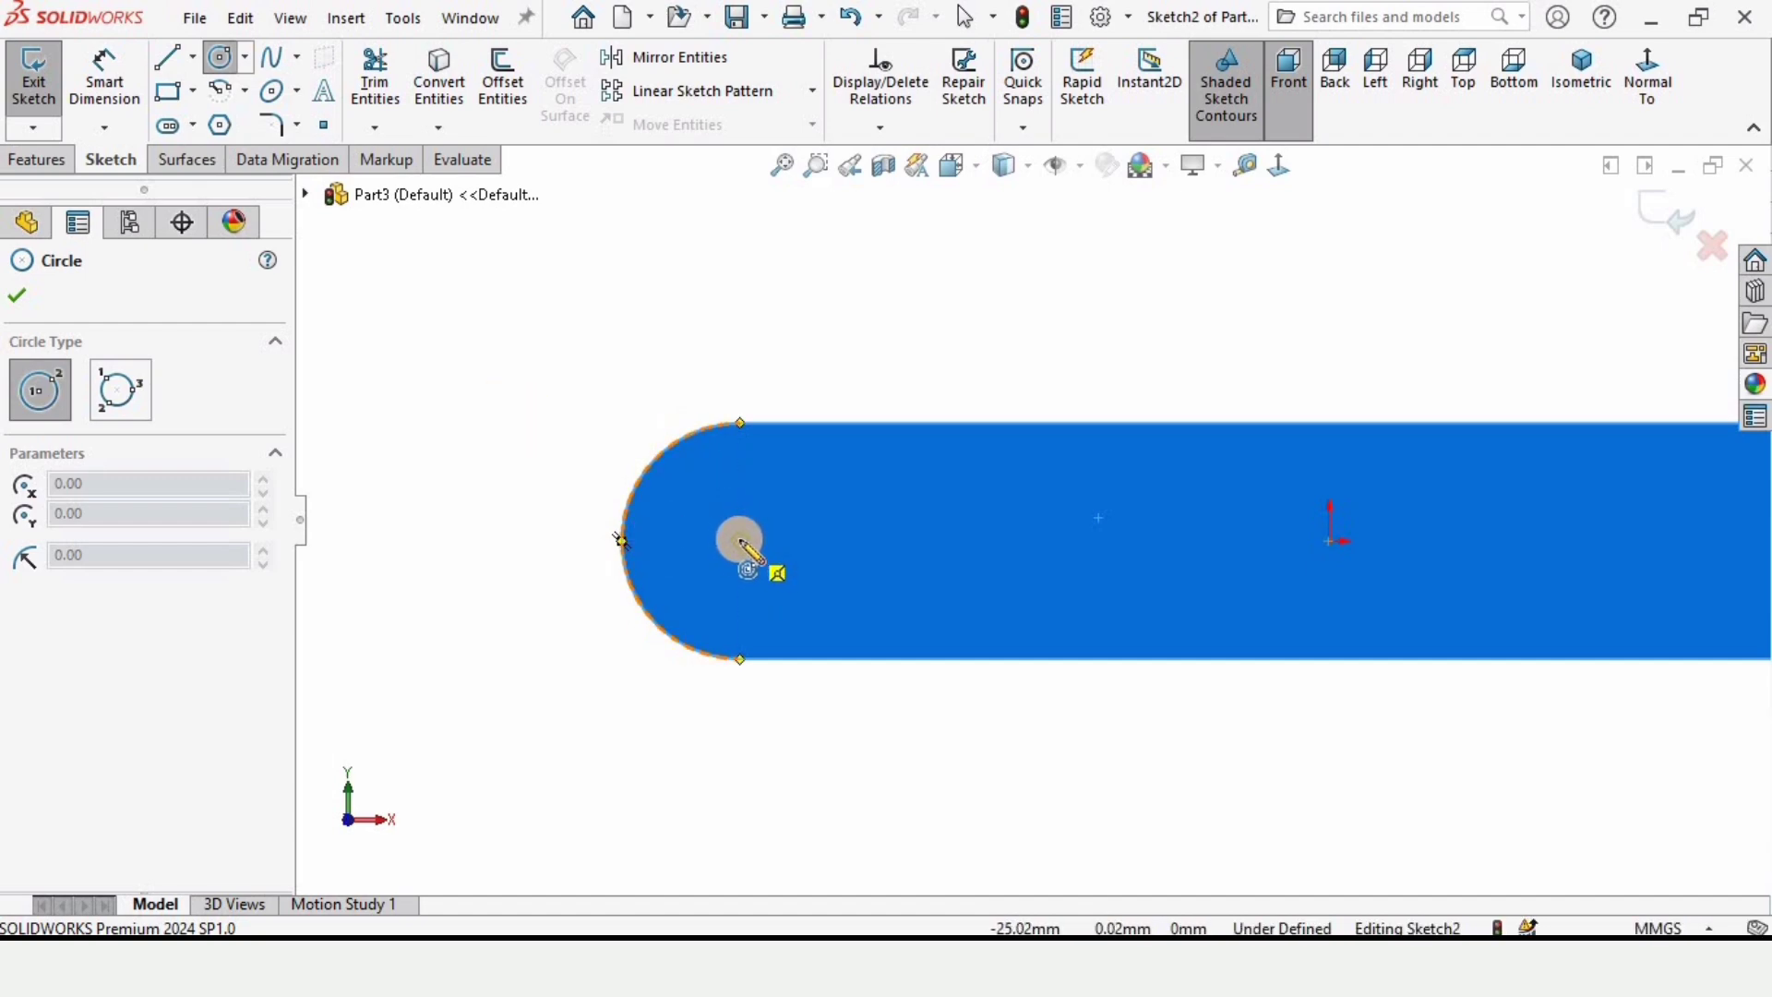
drag(740, 540, 750, 490)
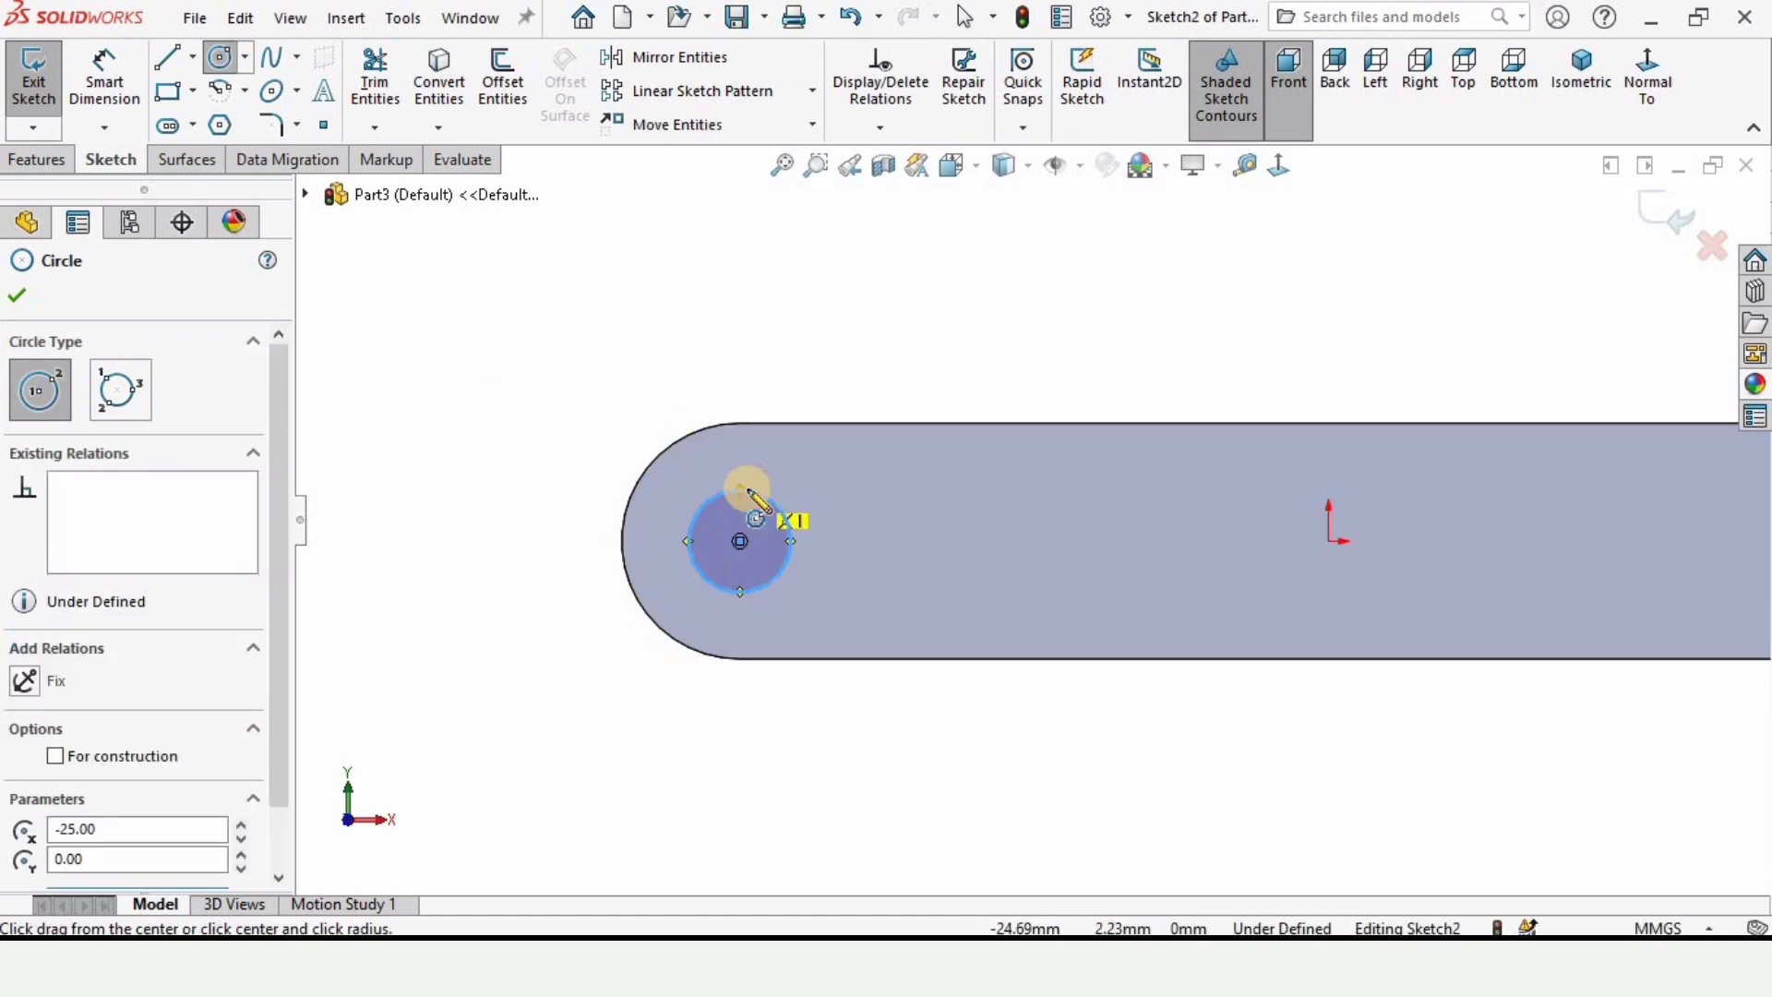
key(Escape)
key(f)
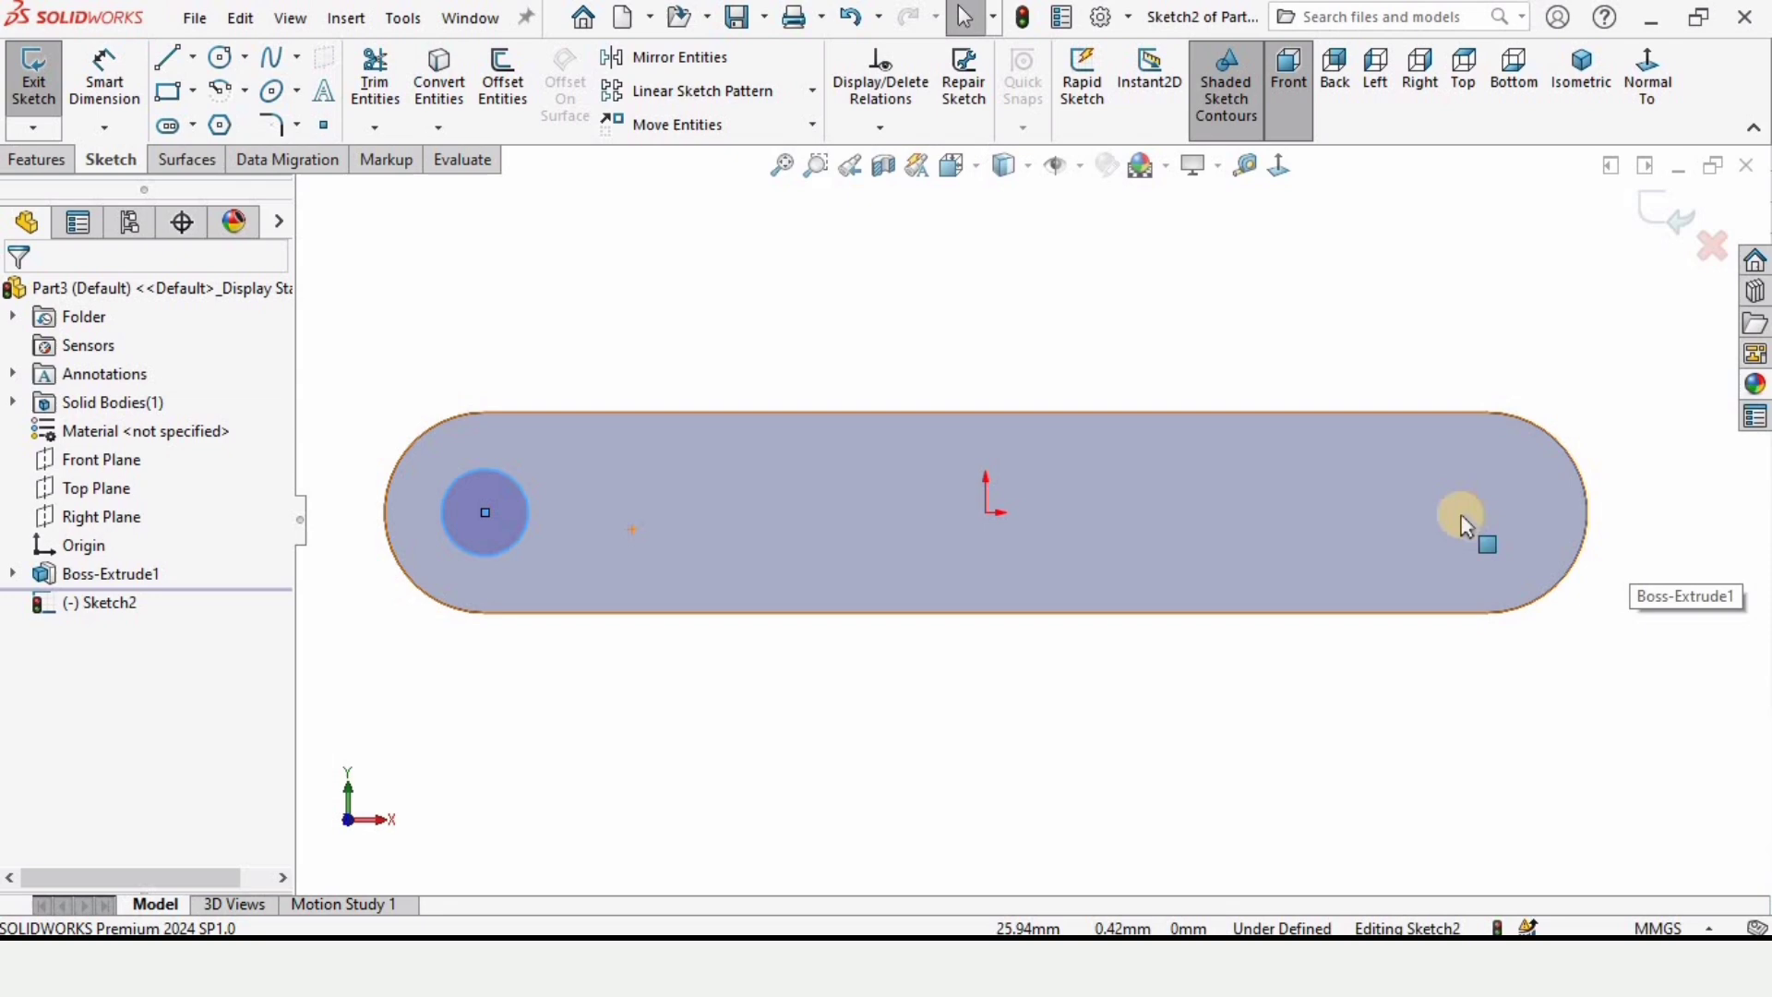
Sketch a second circle about 4.2 mm in diameter, concentric with the plate's opposite rounded end.
click(220, 57)
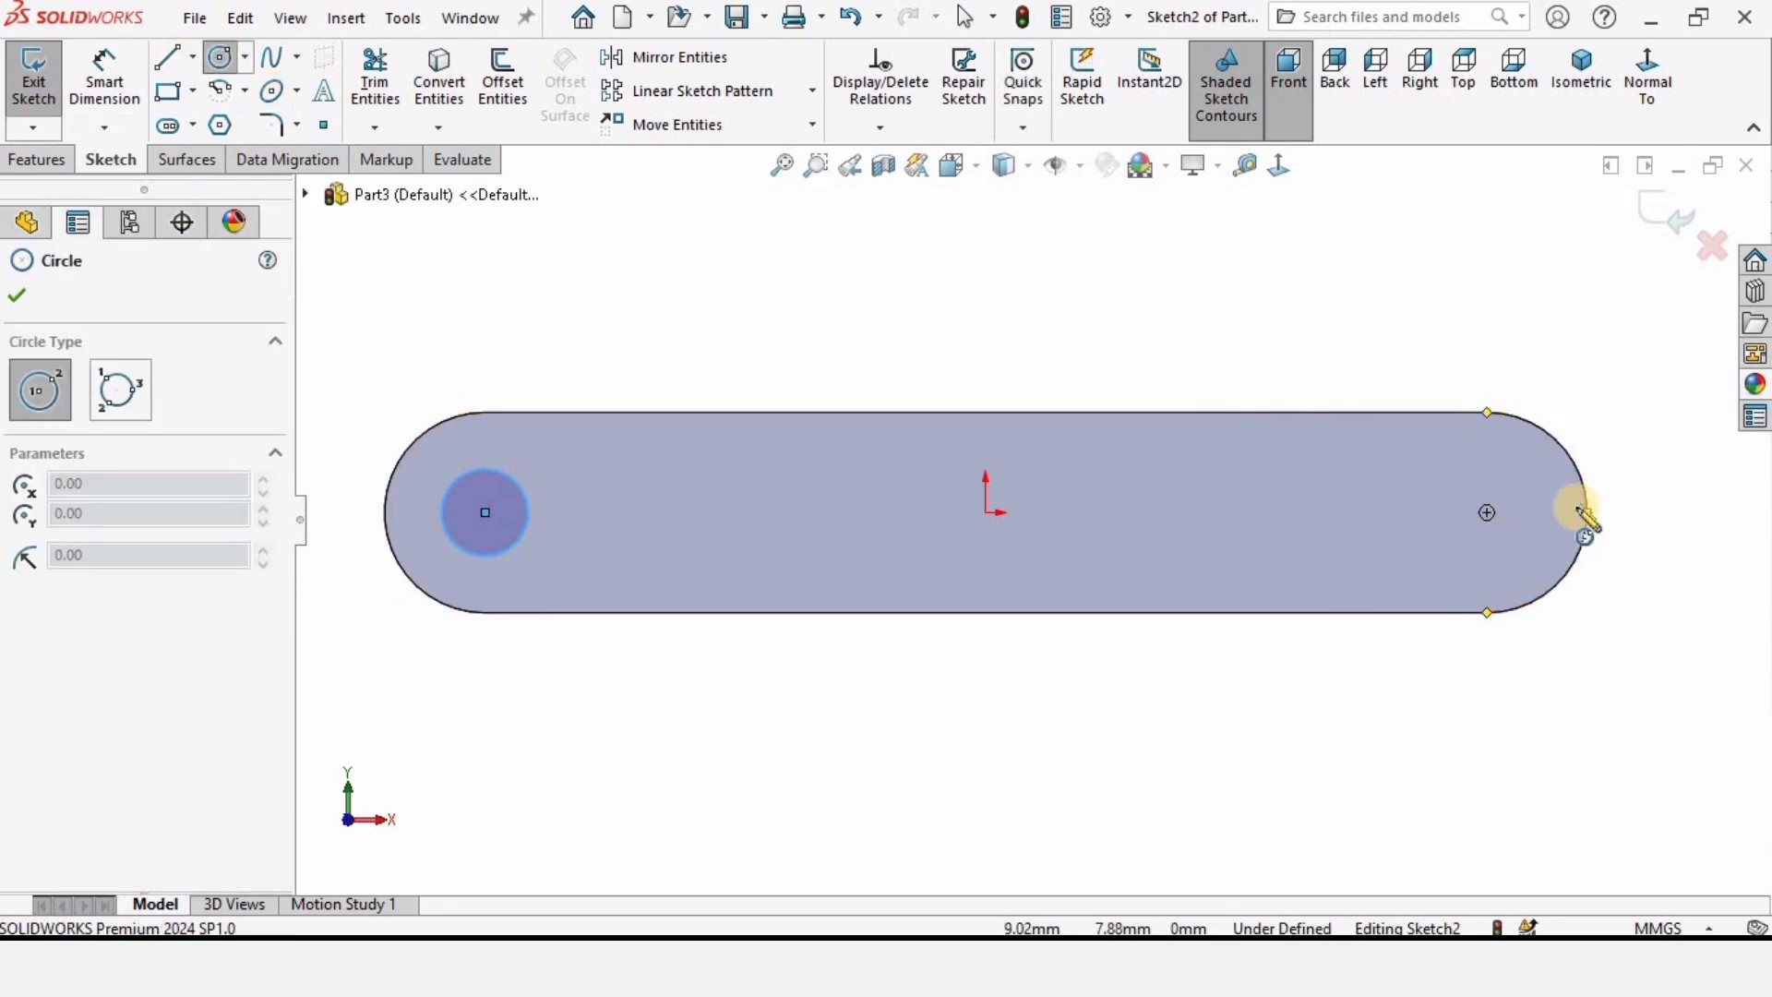
click(1487, 512)
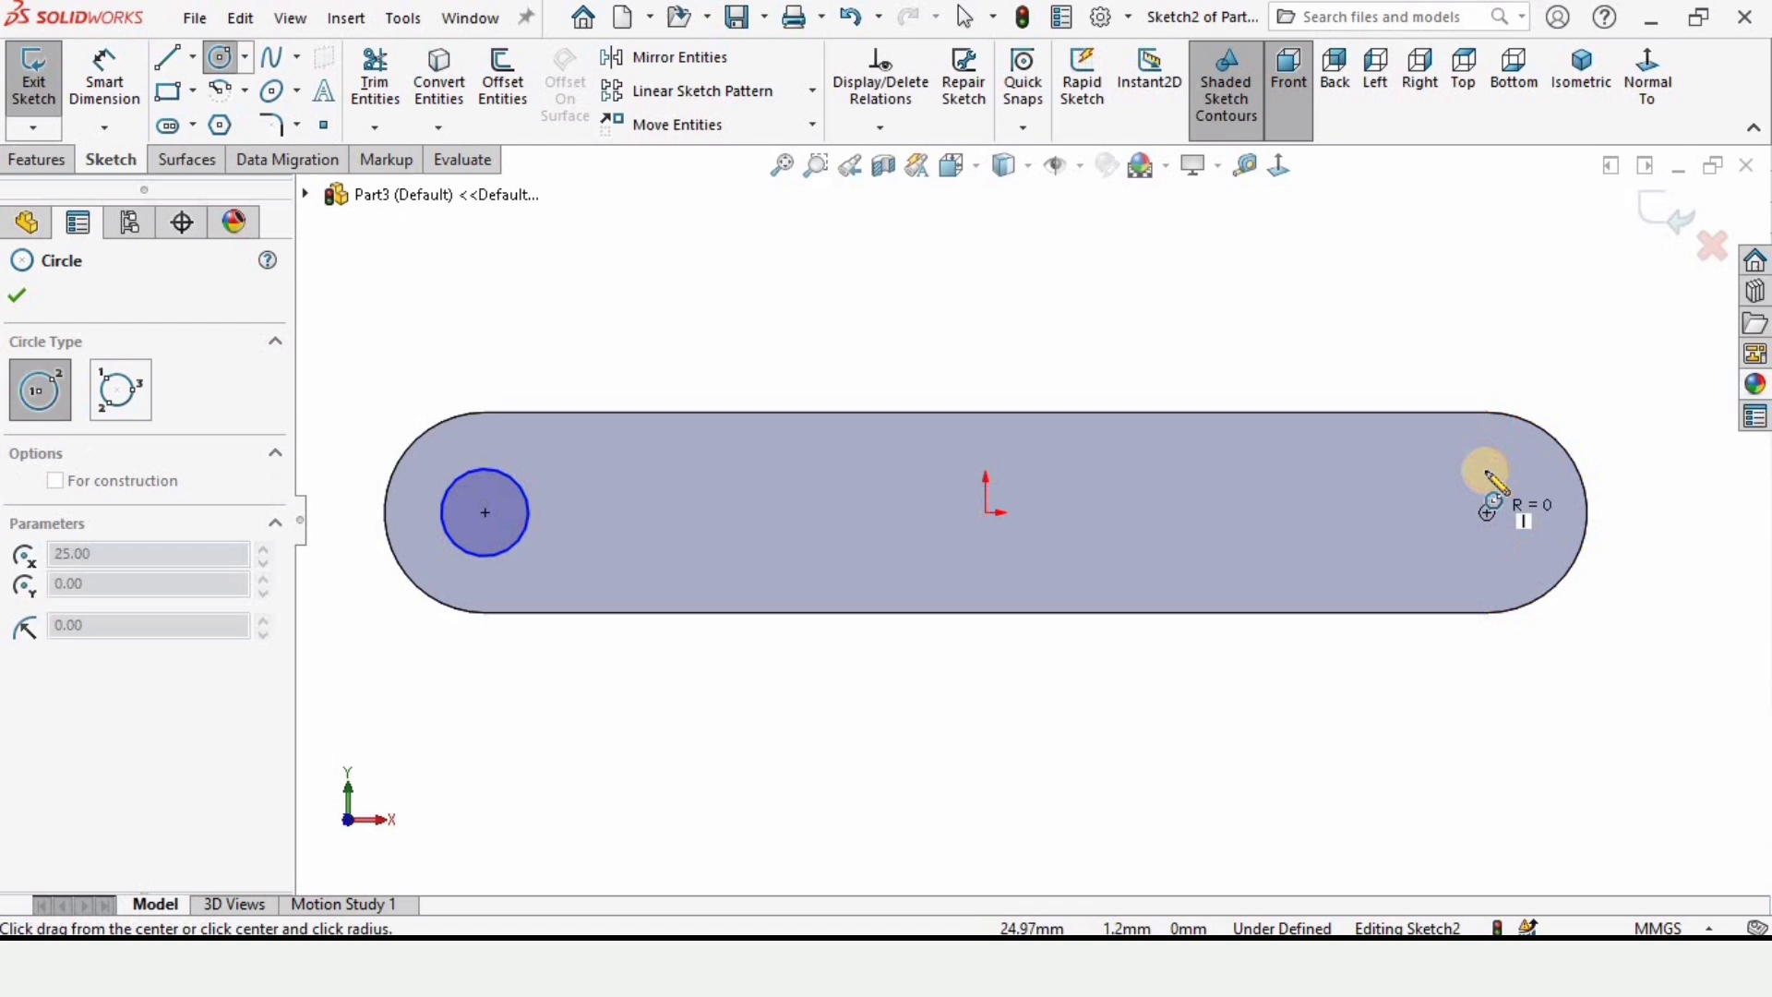
click(1514, 482)
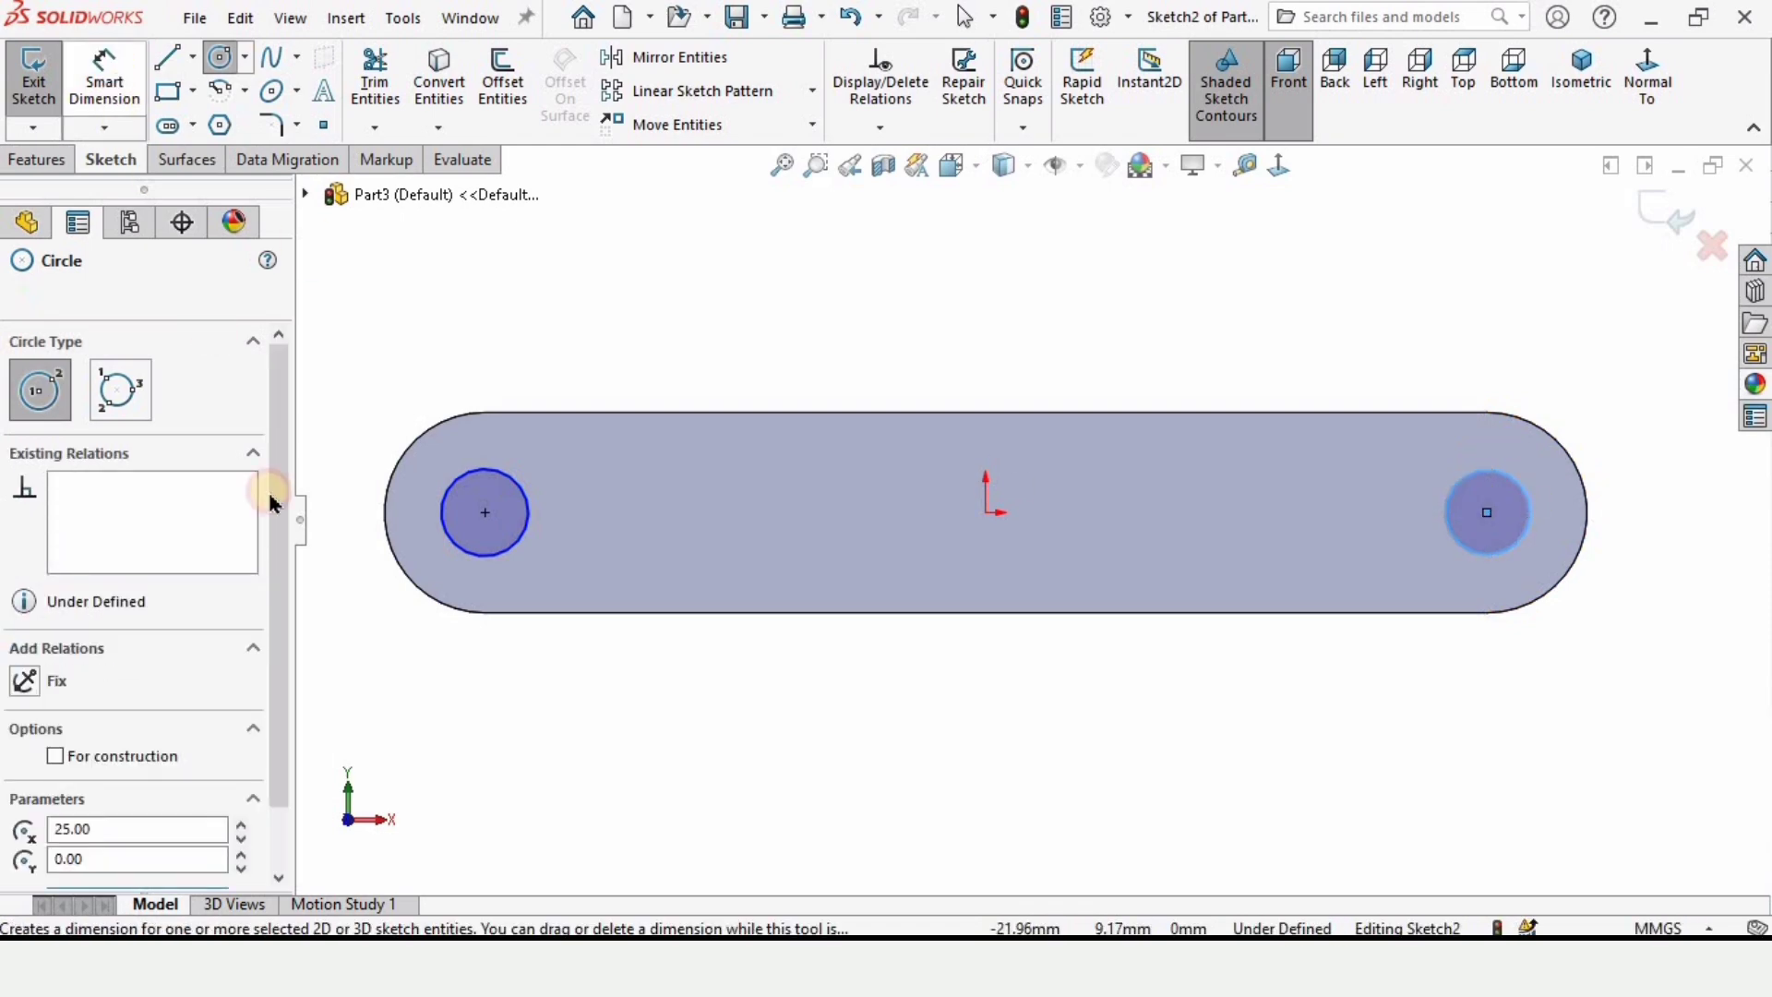
Dimension the diameter of the first circle, on the negative X side of the origin, as 5 mm.
click(104, 128)
click(105, 92)
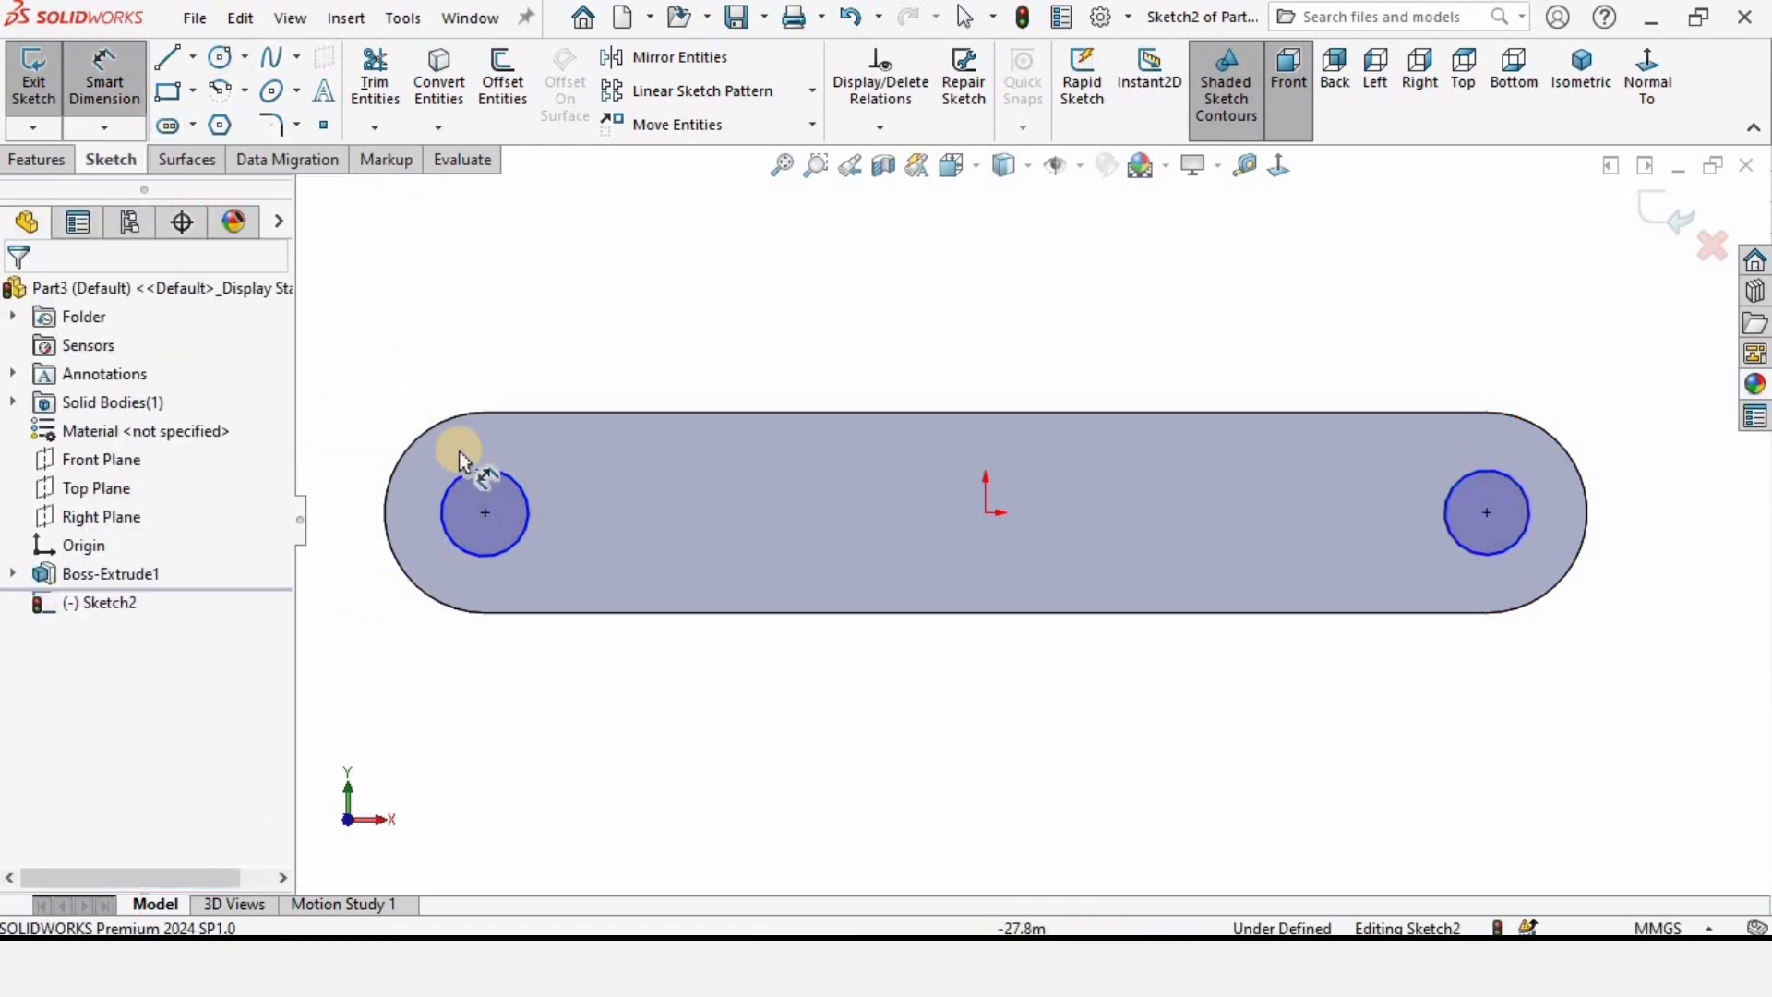
click(478, 465)
click(606, 308)
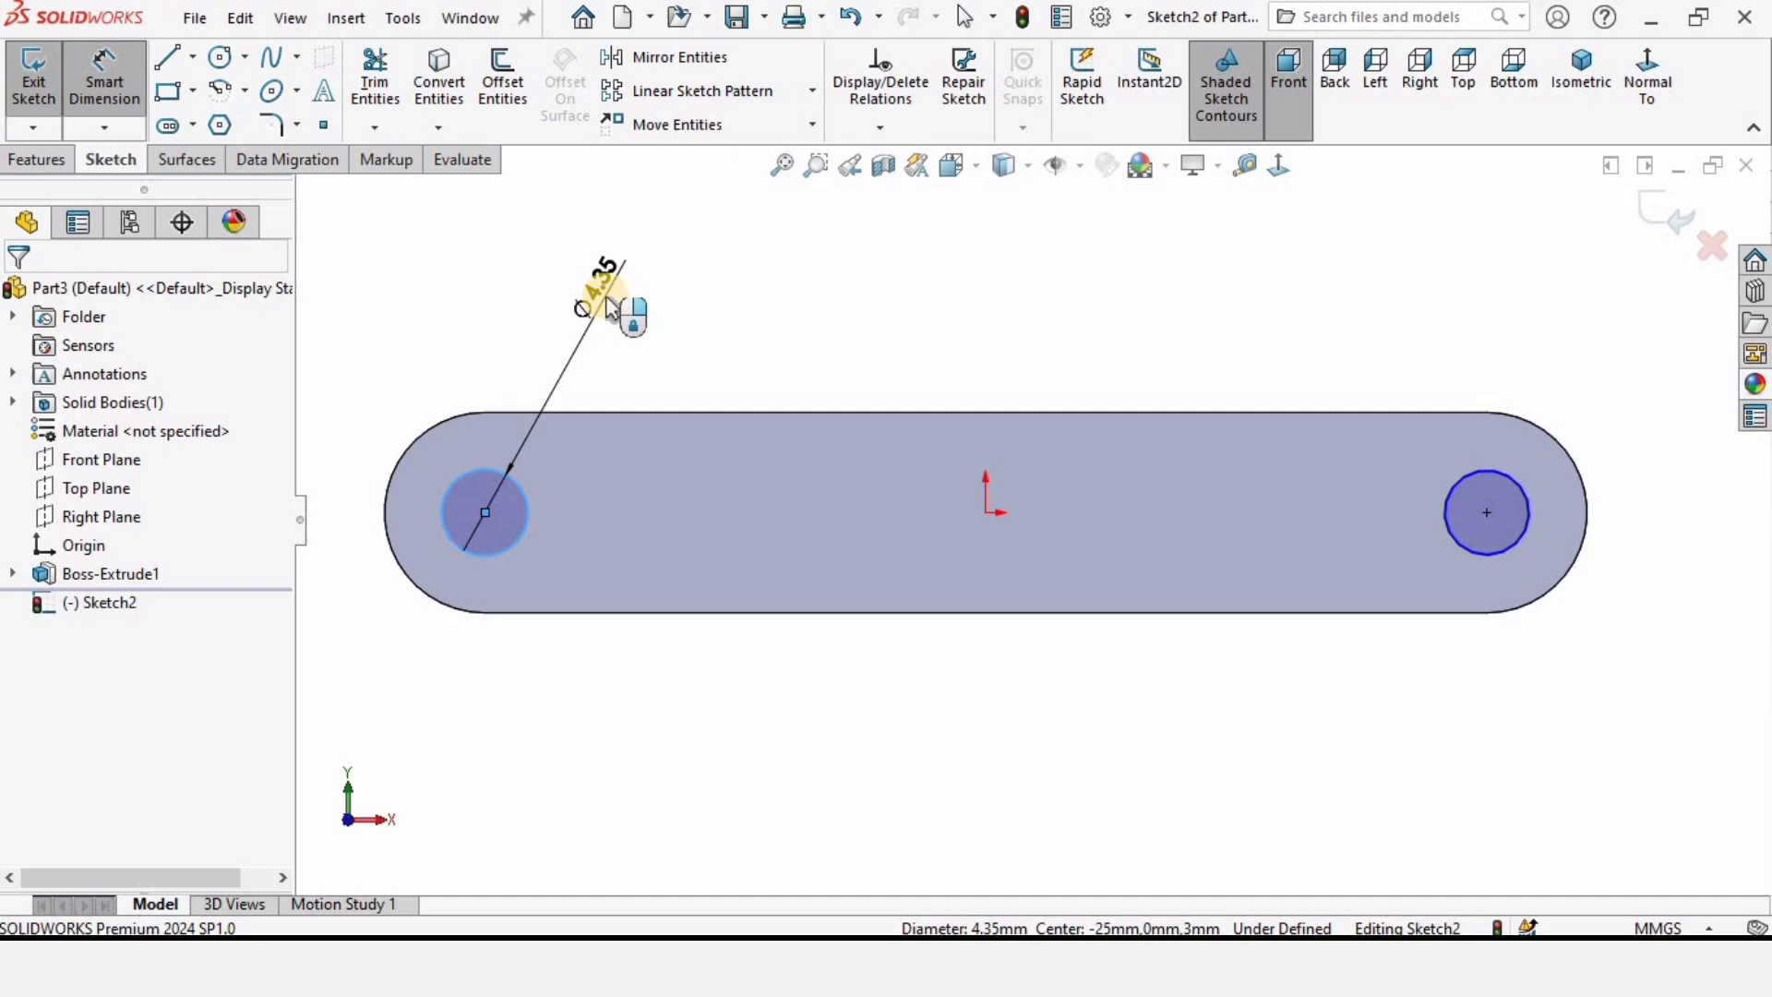
text(5)
key(Return)
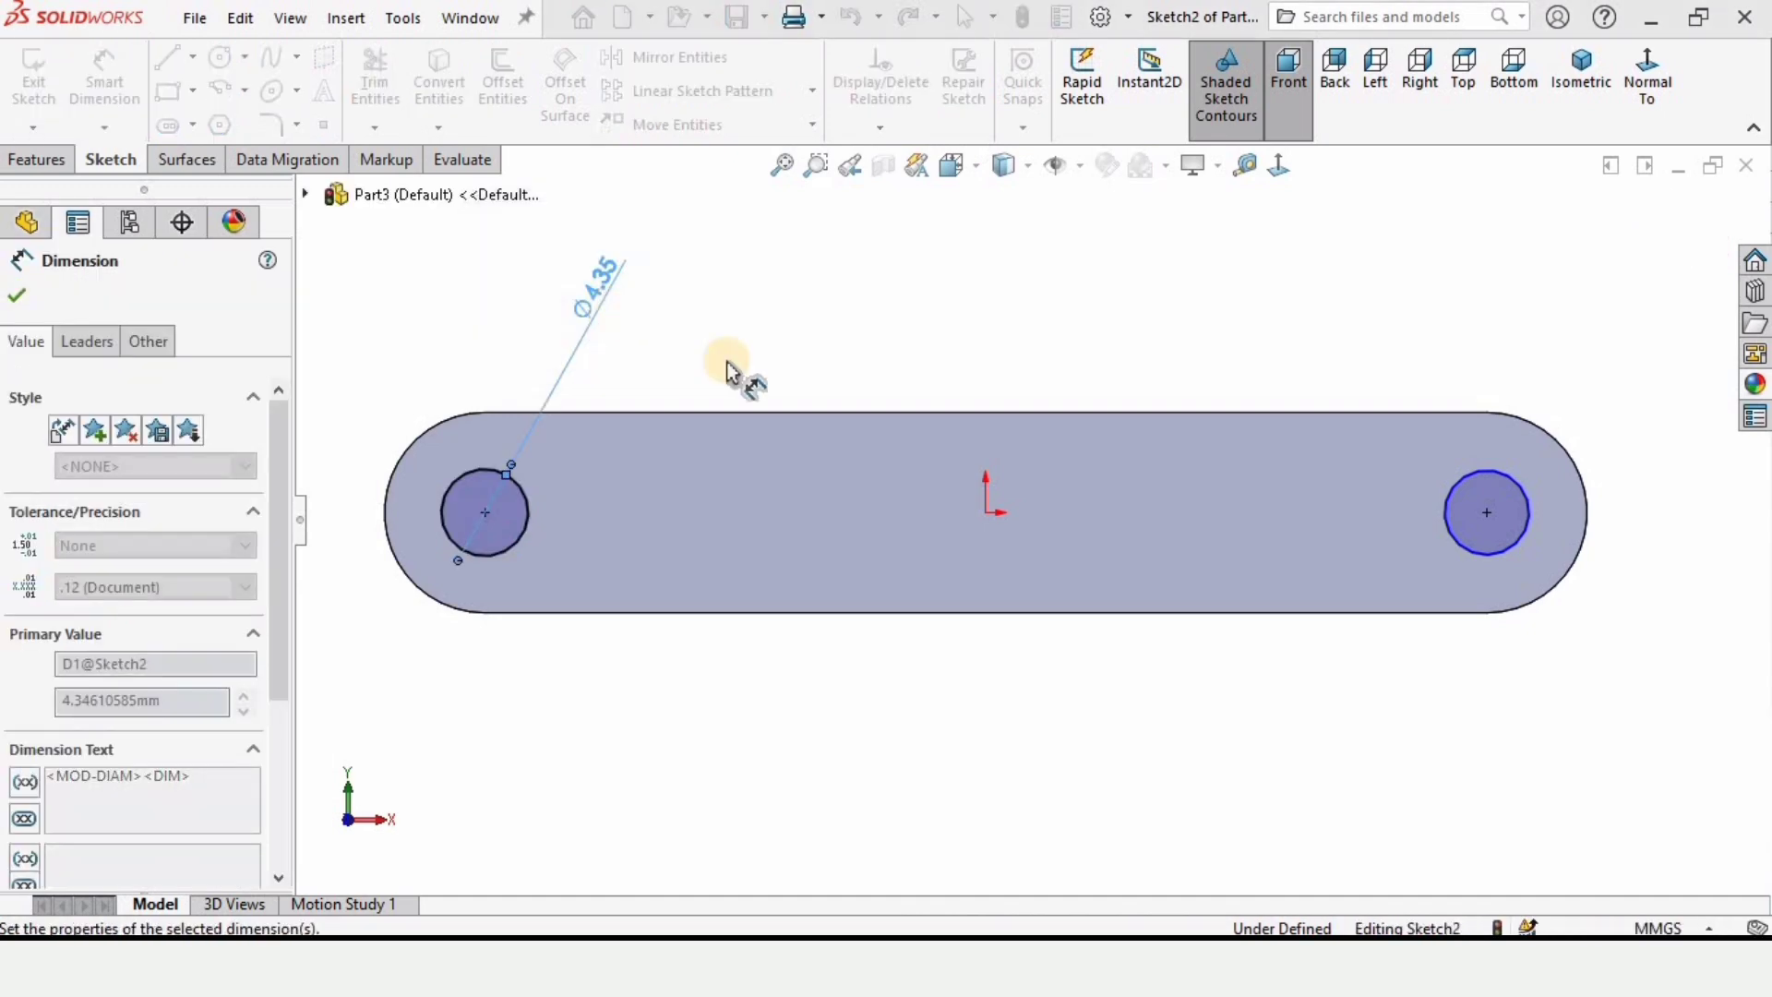
Dimension the diameter of the second circle, on the positive X side of the origin, as 5 mm.
click(1474, 486)
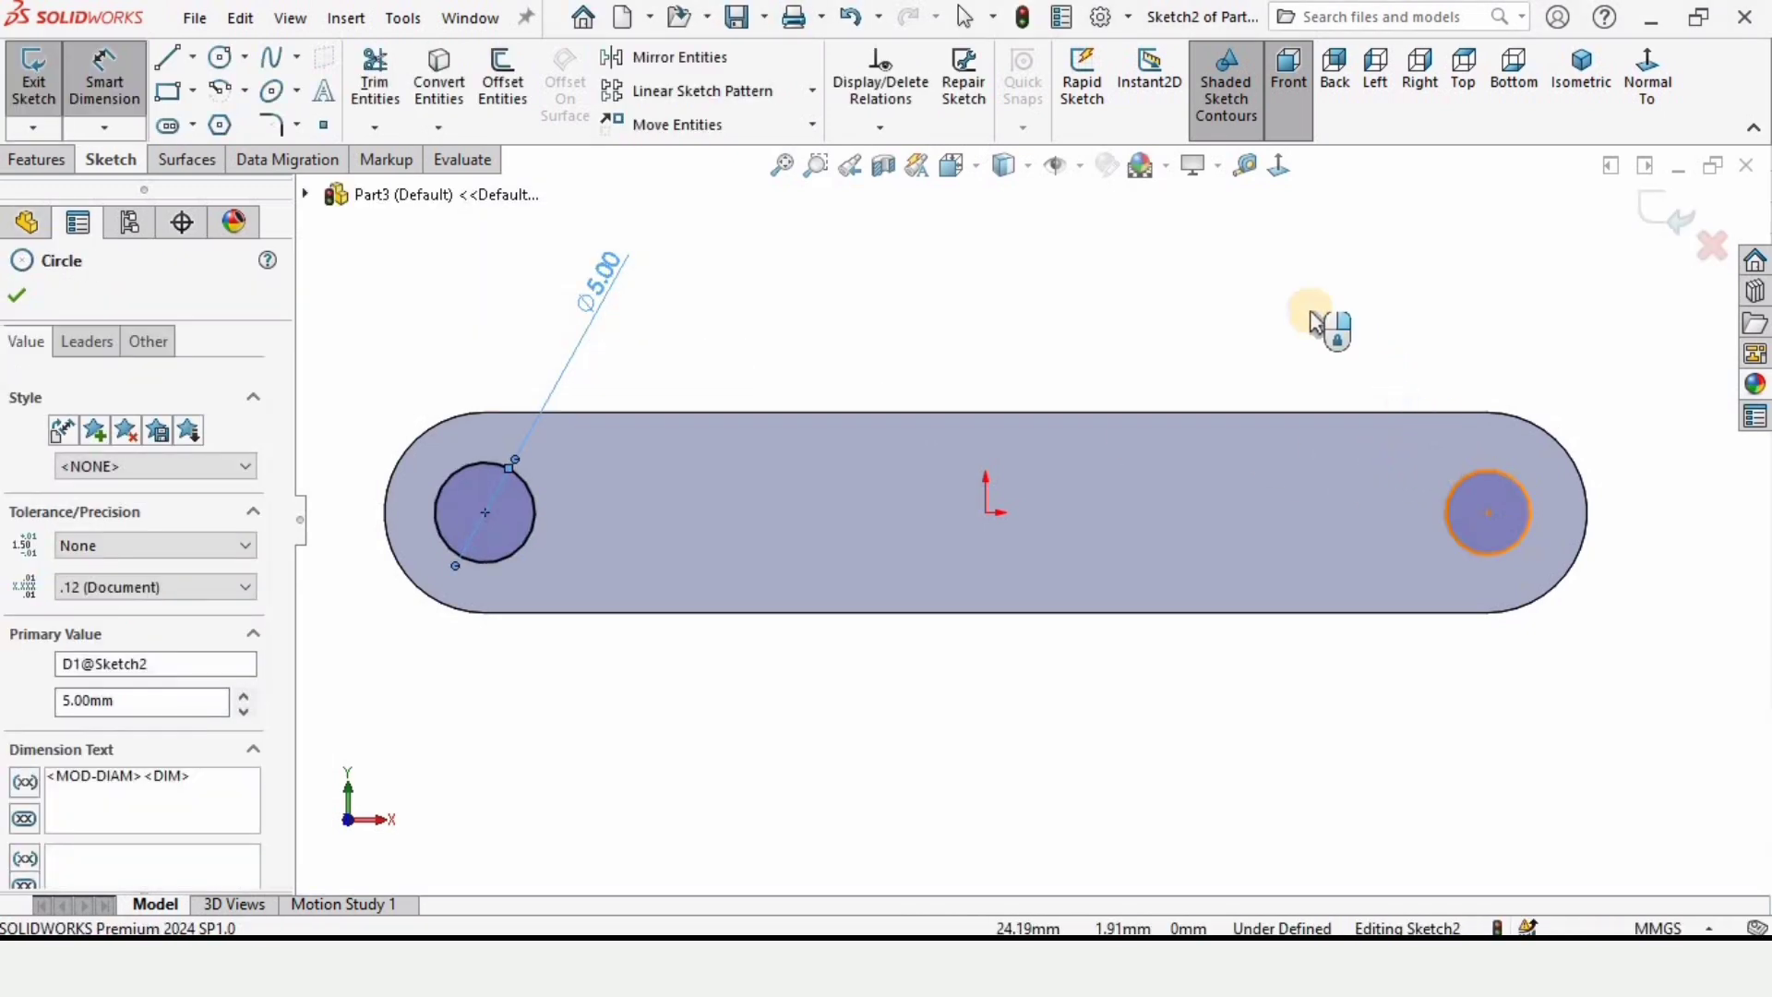
click(1306, 296)
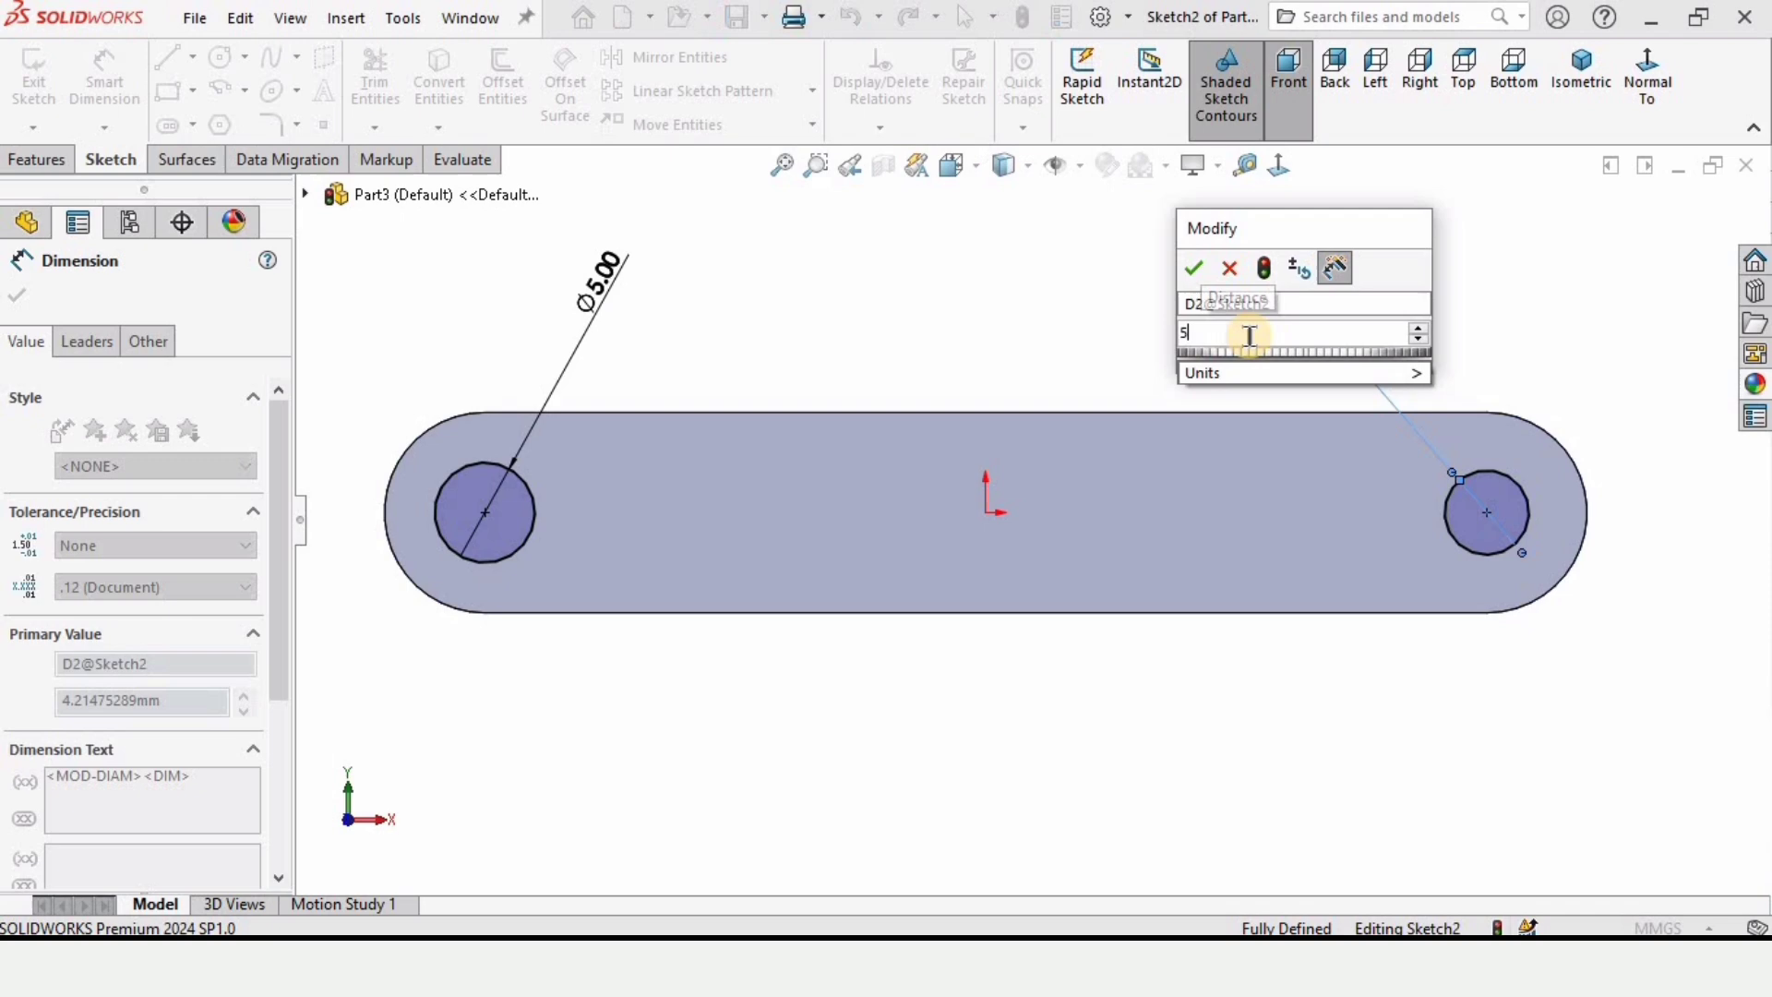
text(5)
key(Return)
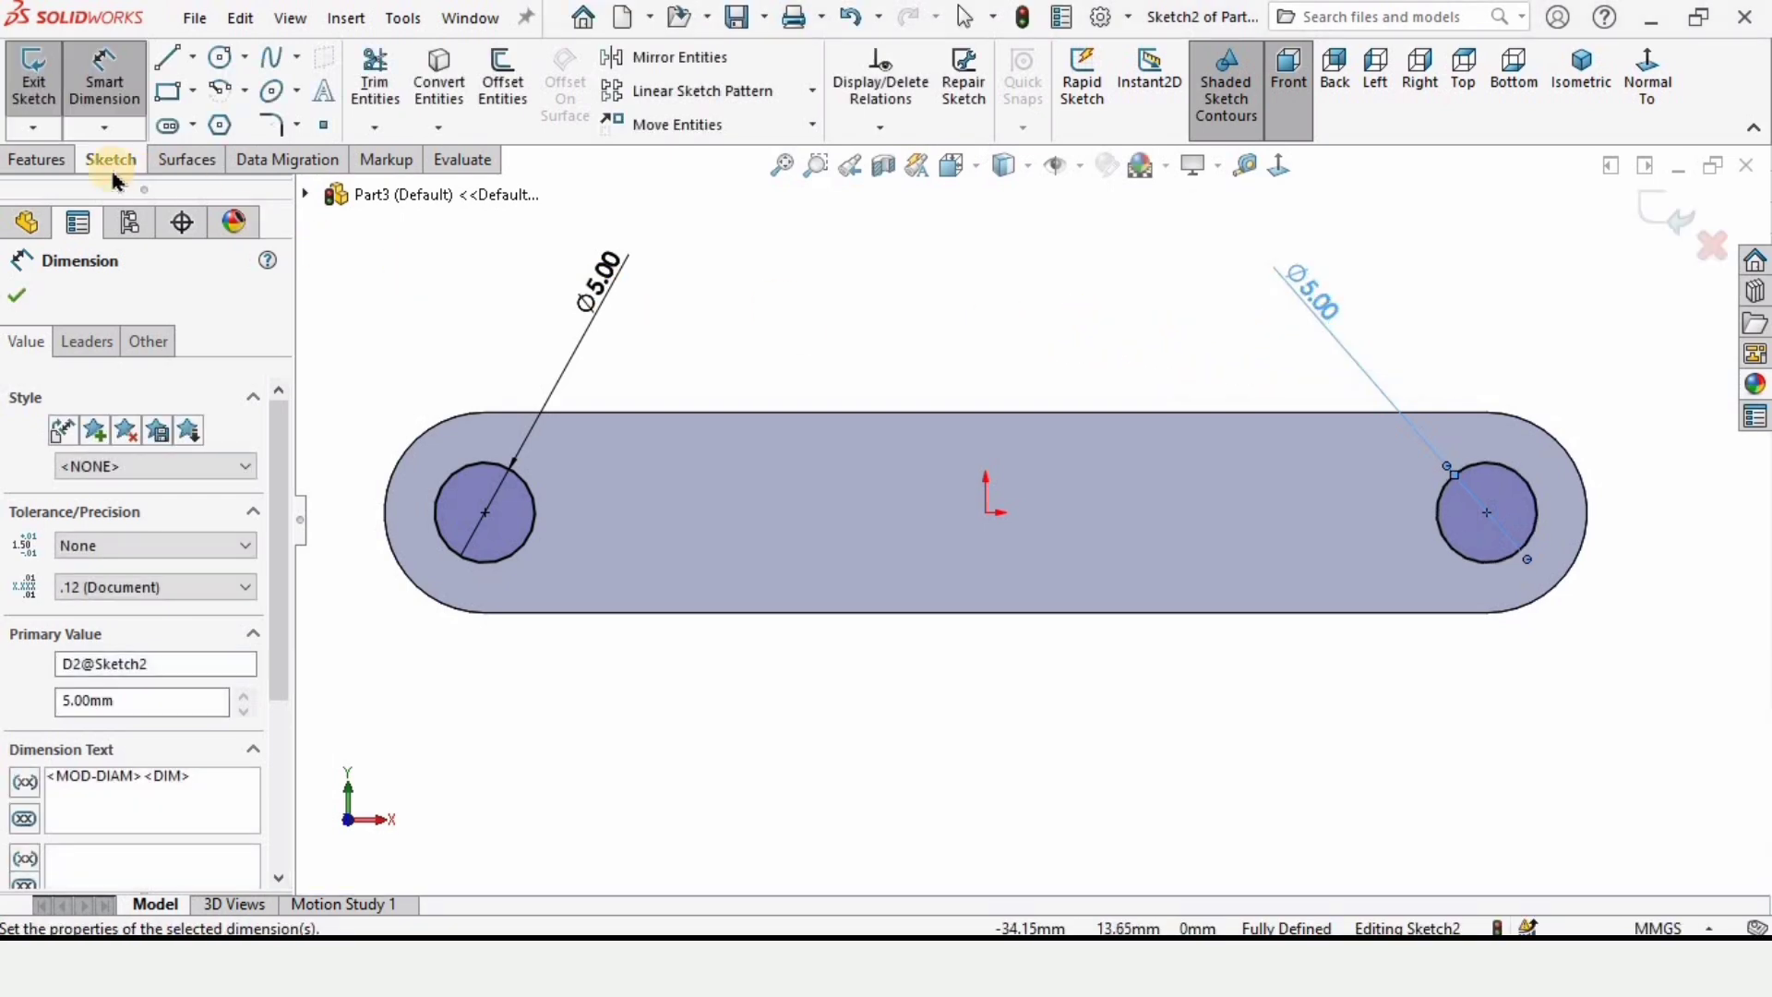
Set up an Extruded Cut of both 5 mm circles into the plate with a Through All end condition.
click(37, 162)
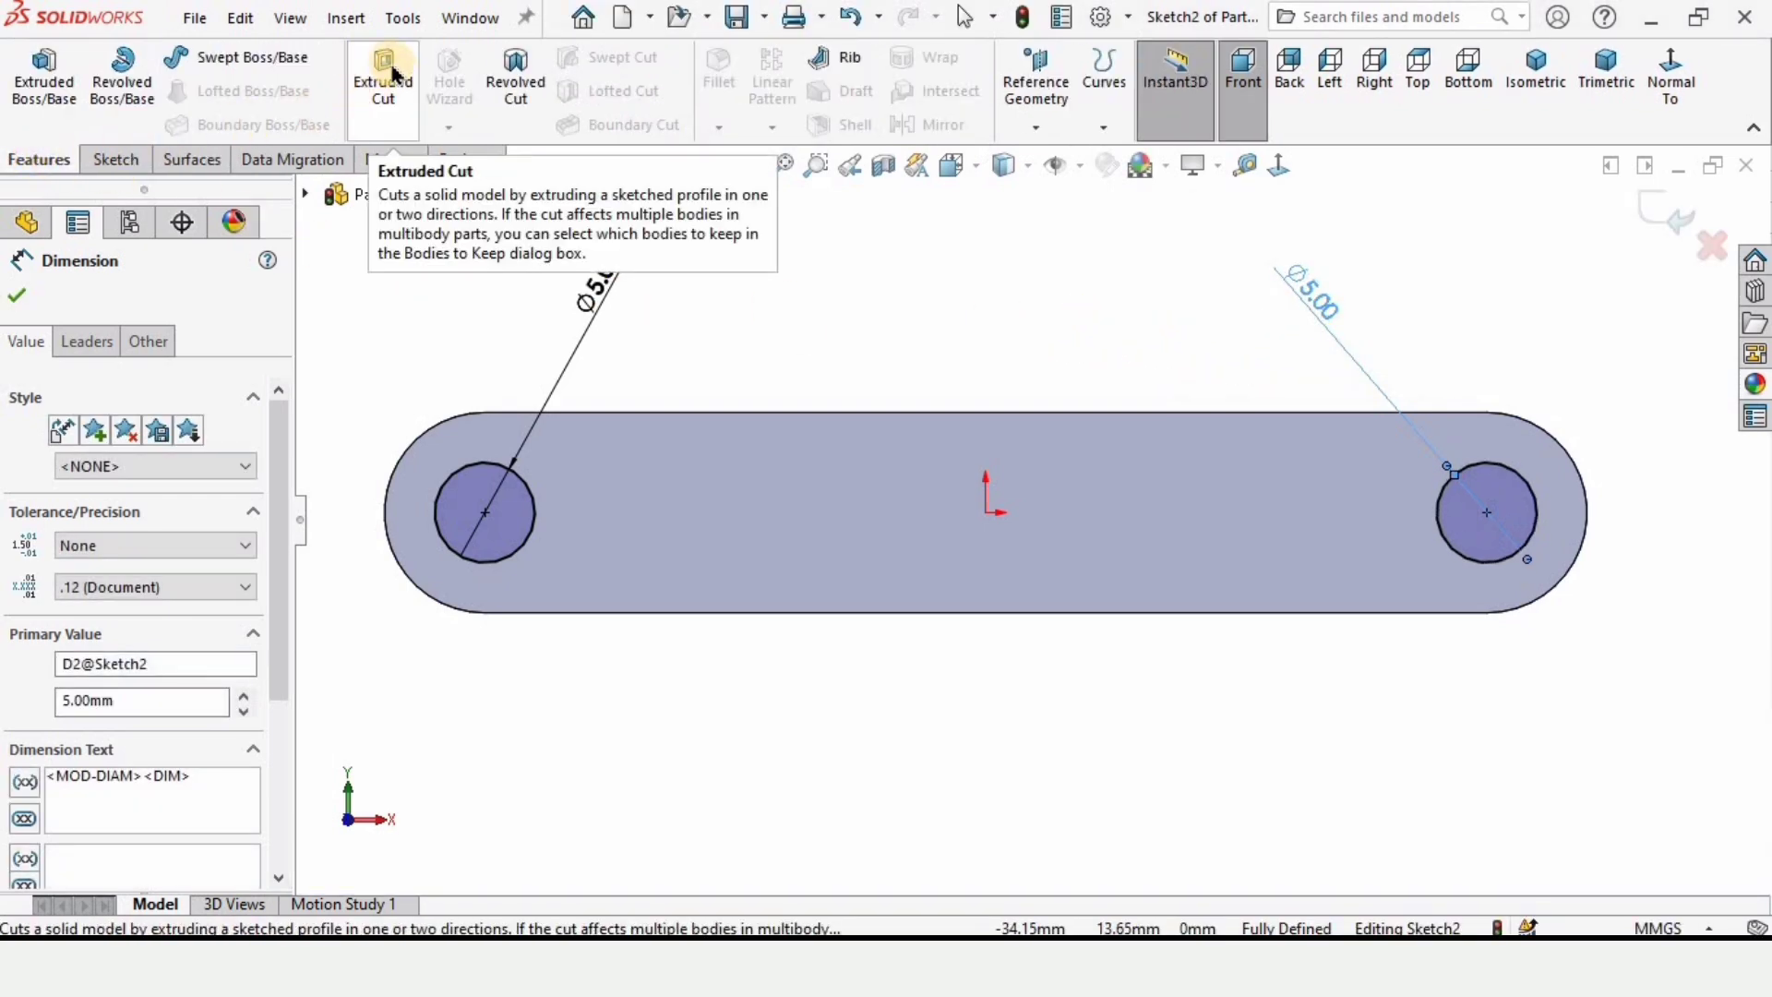
click(394, 96)
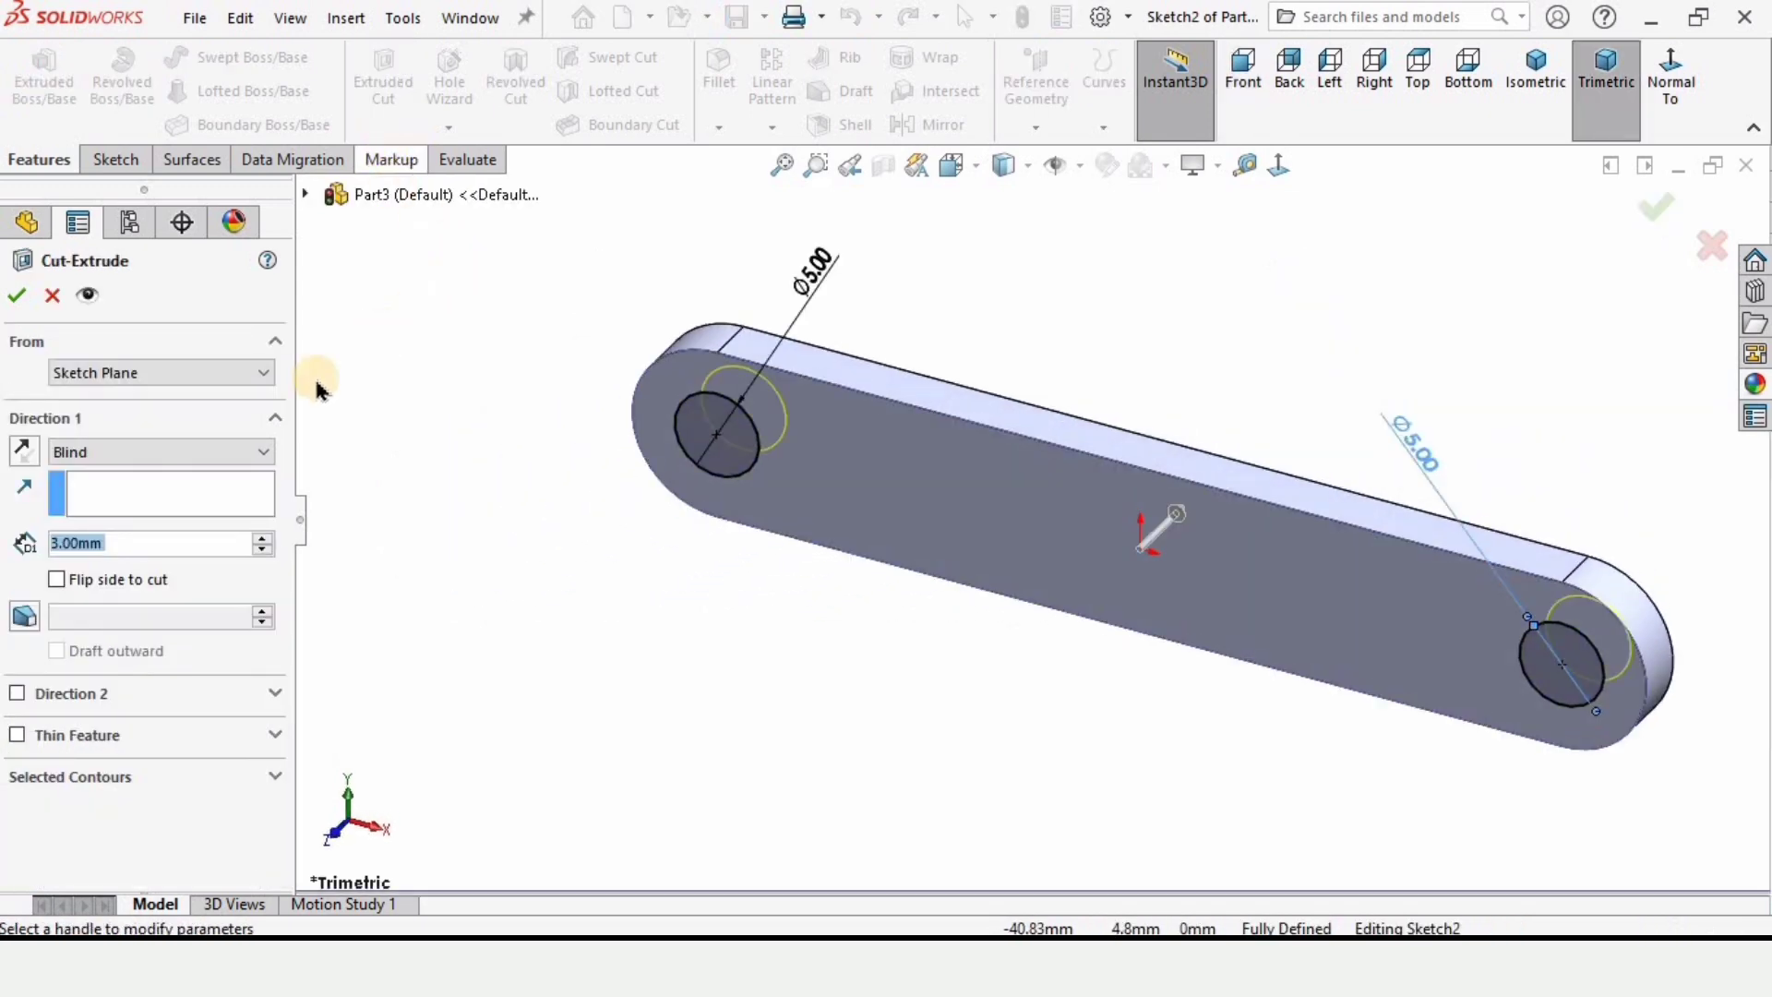
click(25, 453)
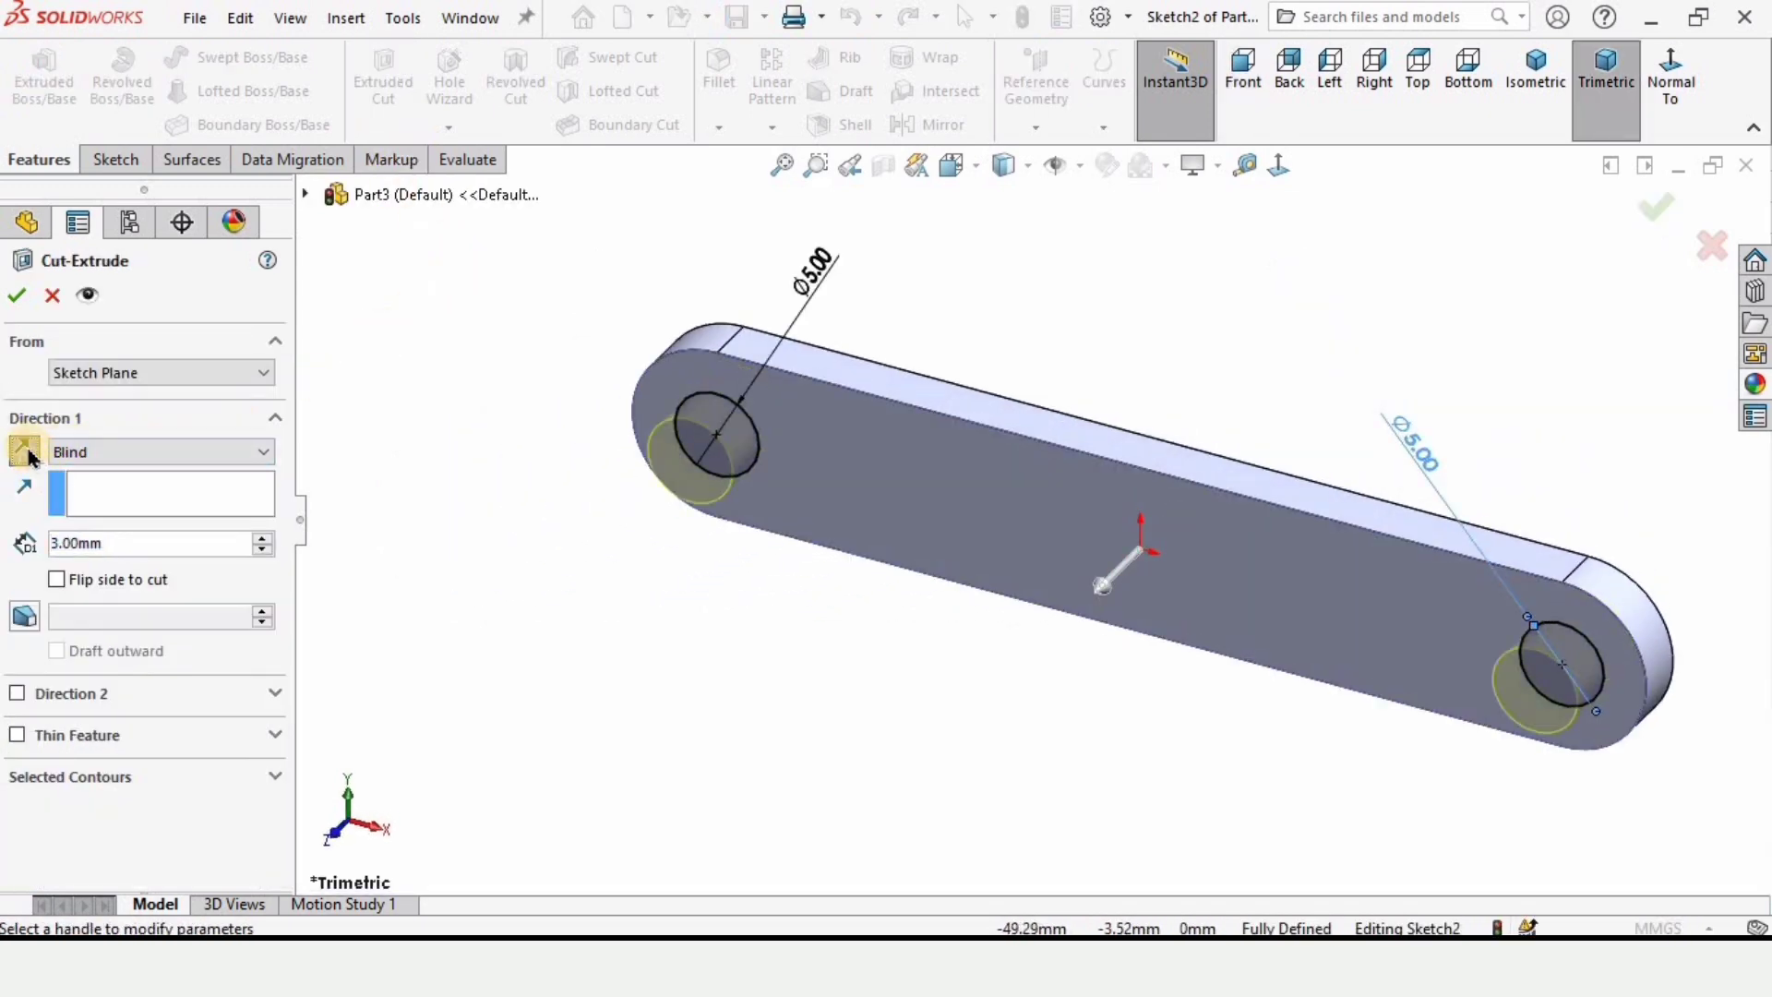
click(123, 453)
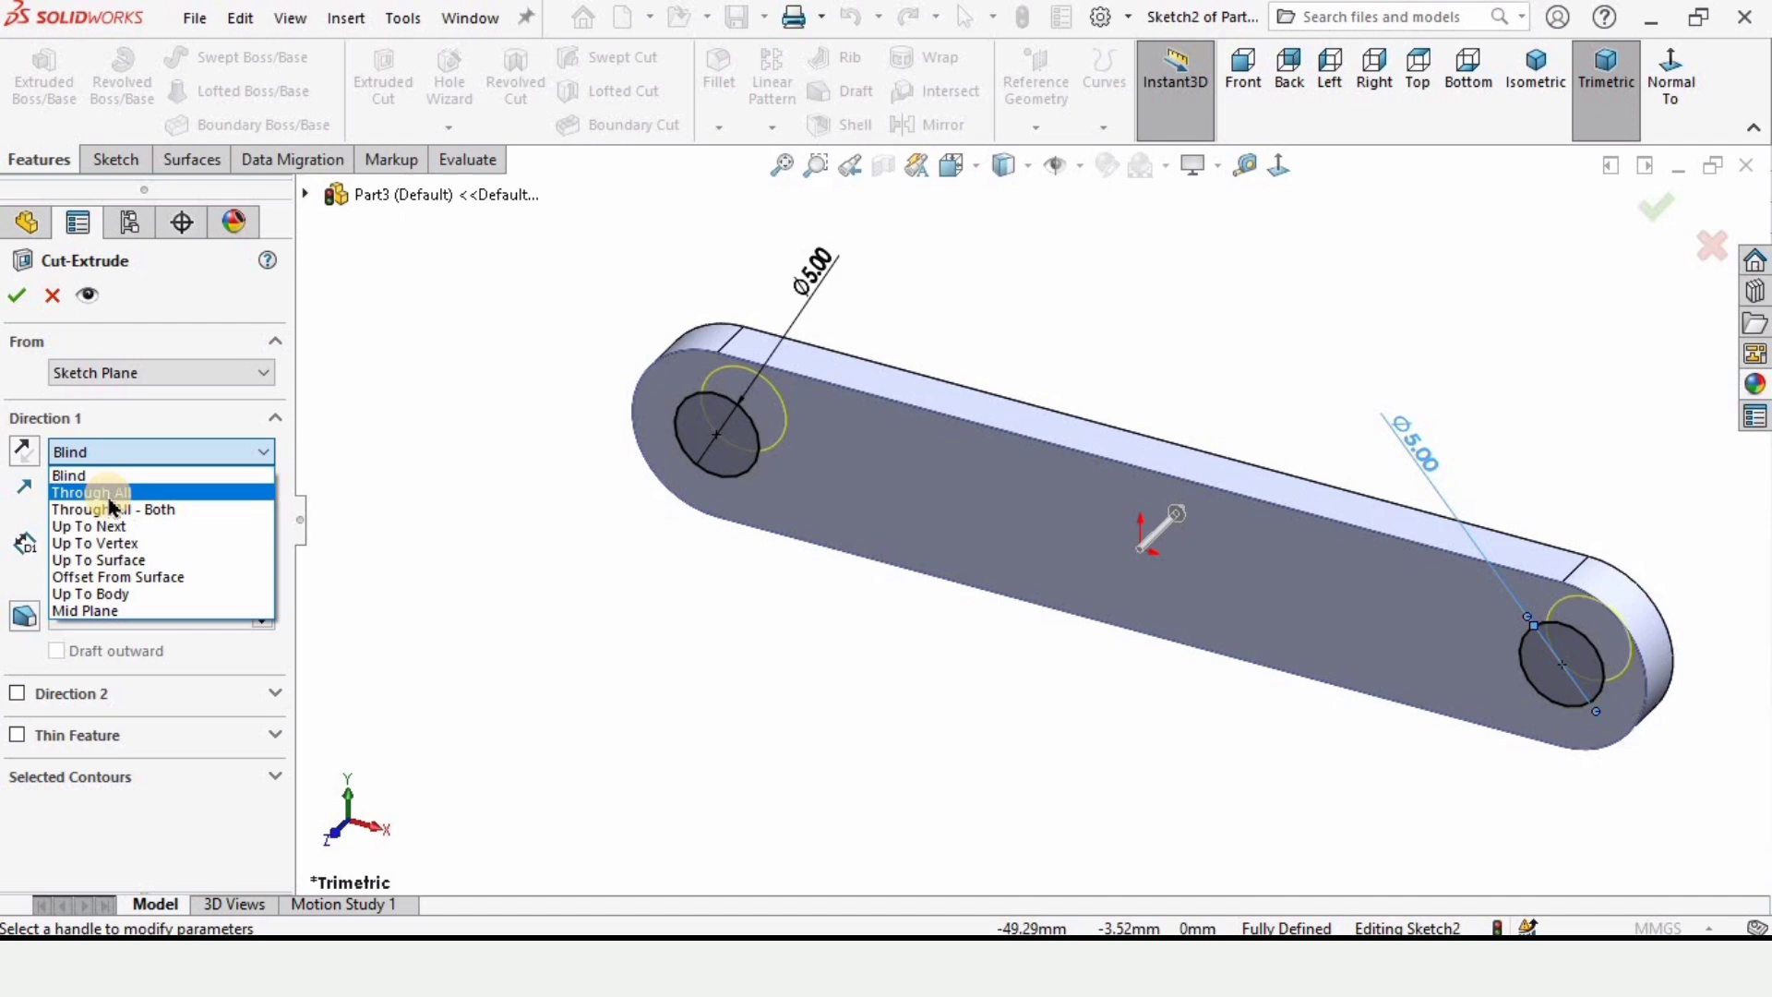
click(108, 499)
middle_drag(1288, 592, 1080, 467)
scroll(1044, 467, down, 3)
scroll(1171, 581, up, 4)
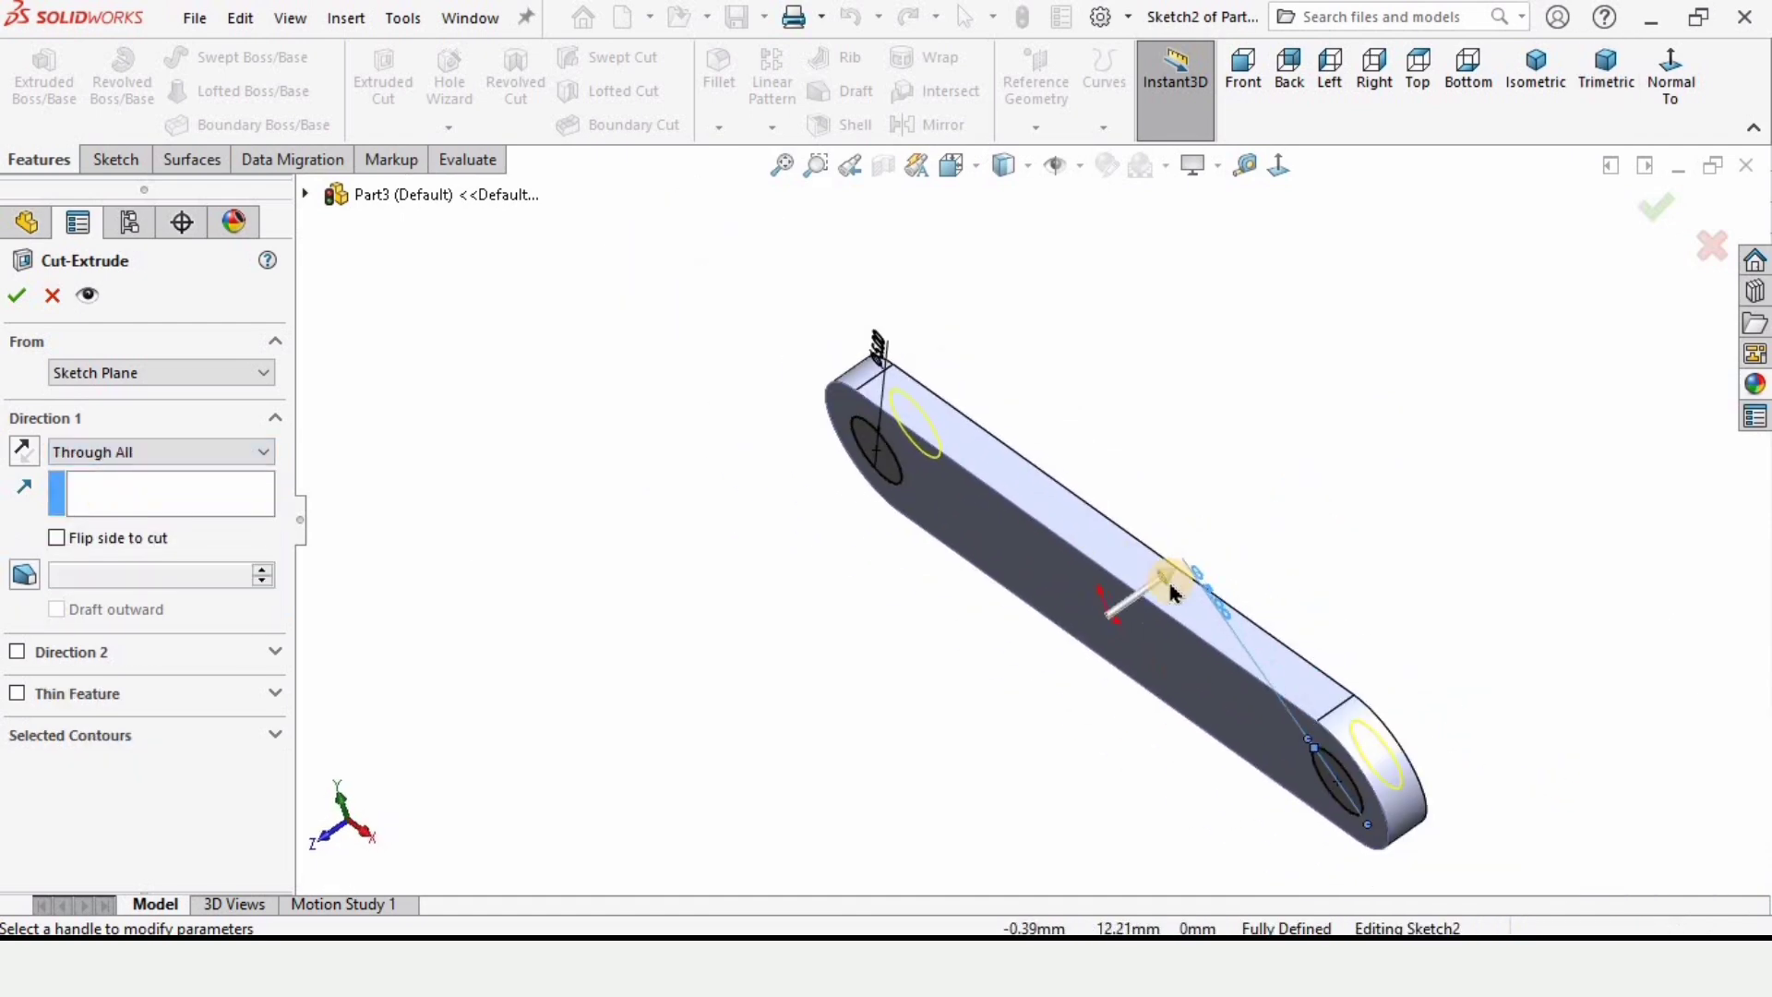
scroll(1145, 590, down, 4)
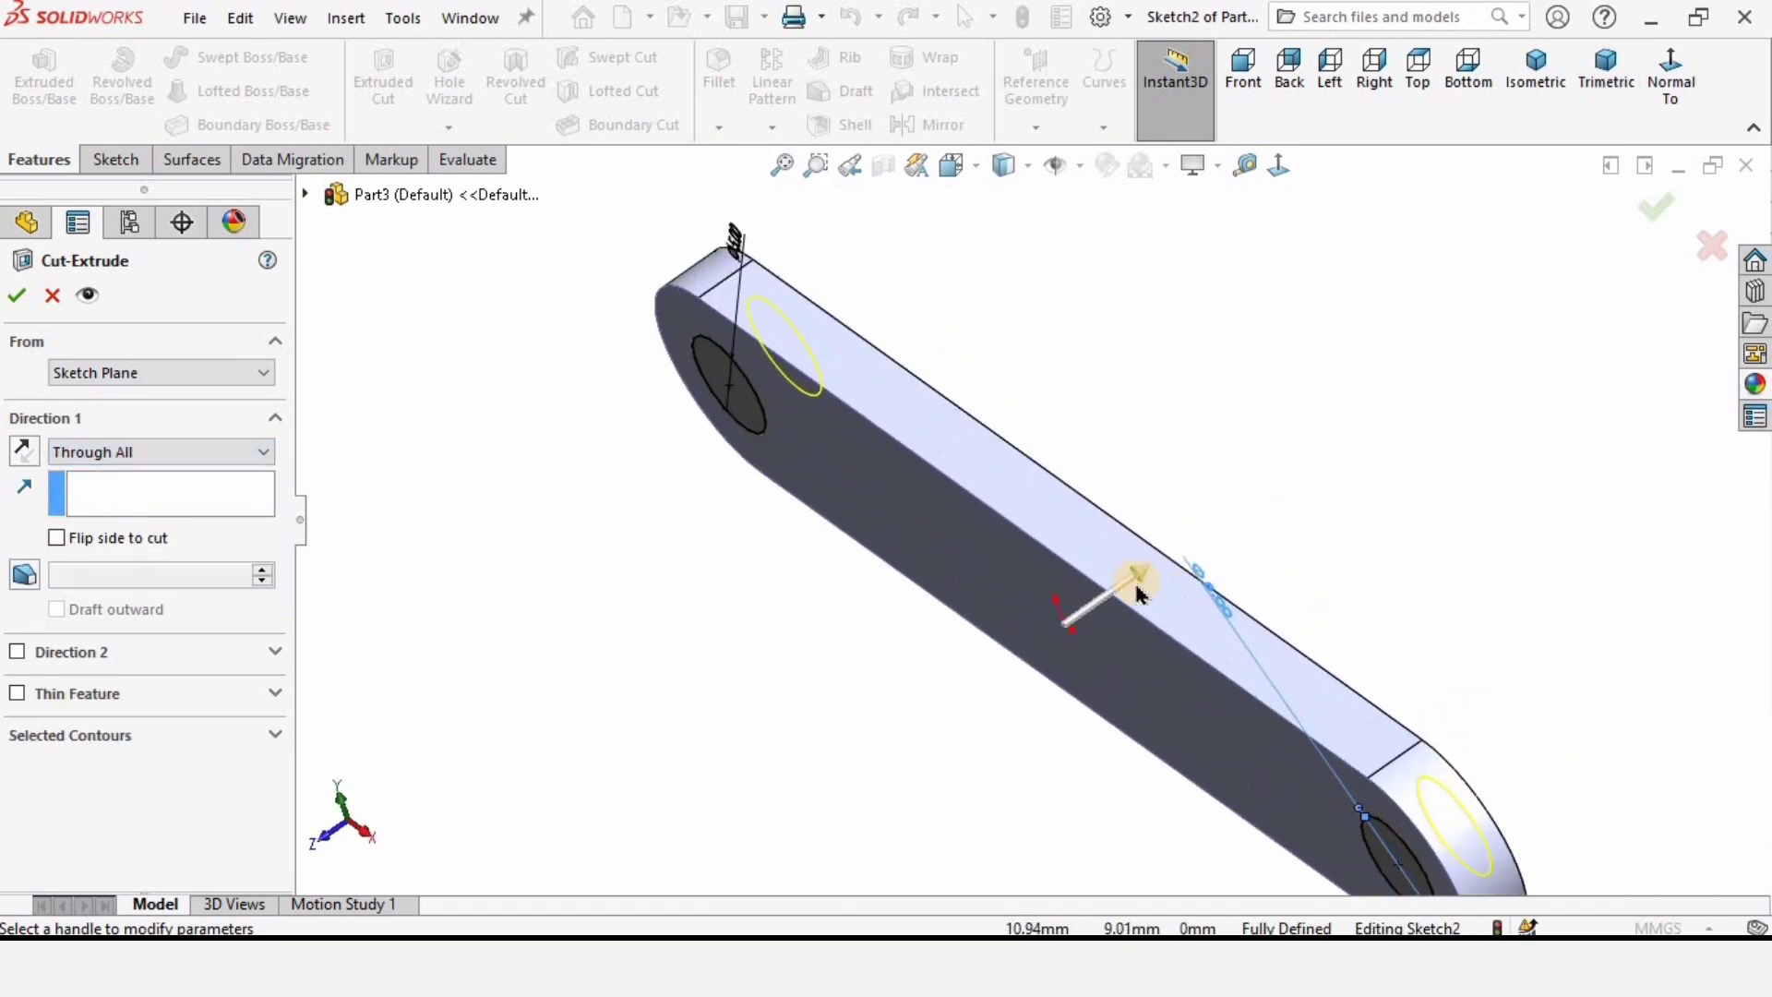
Try to apply the Through All cut with its direction reversed, and restore the direction into the plate.
click(23, 451)
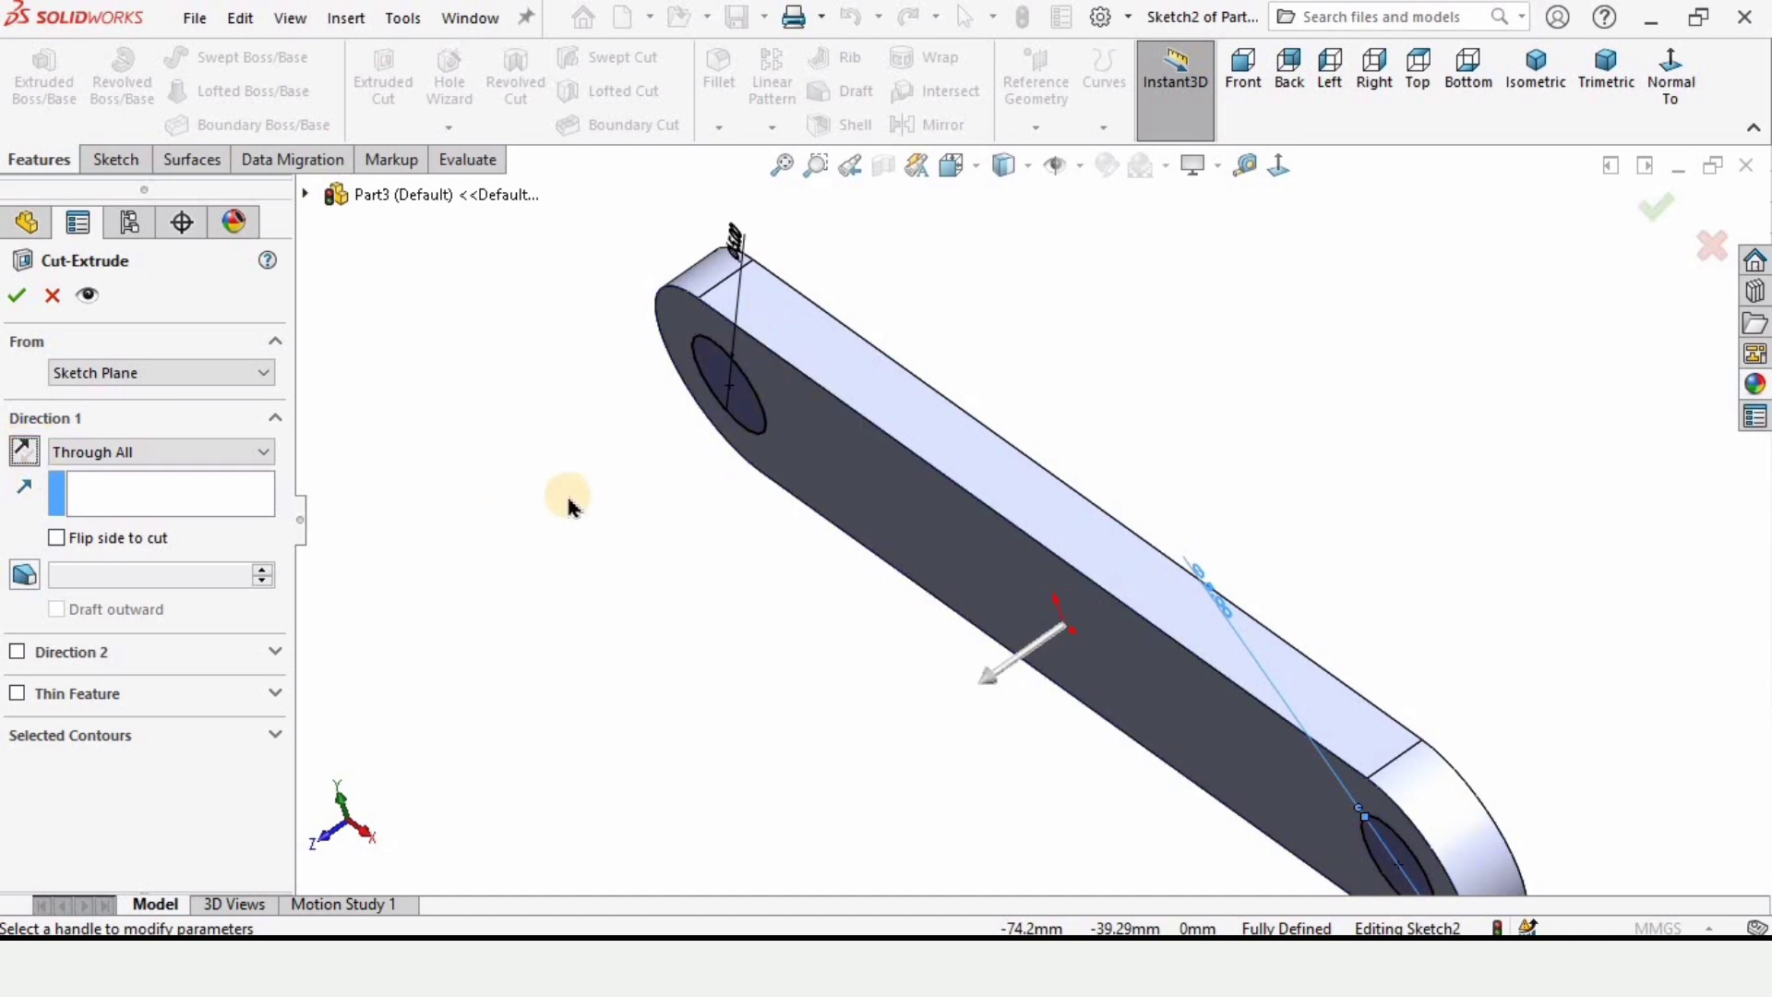
click(15, 295)
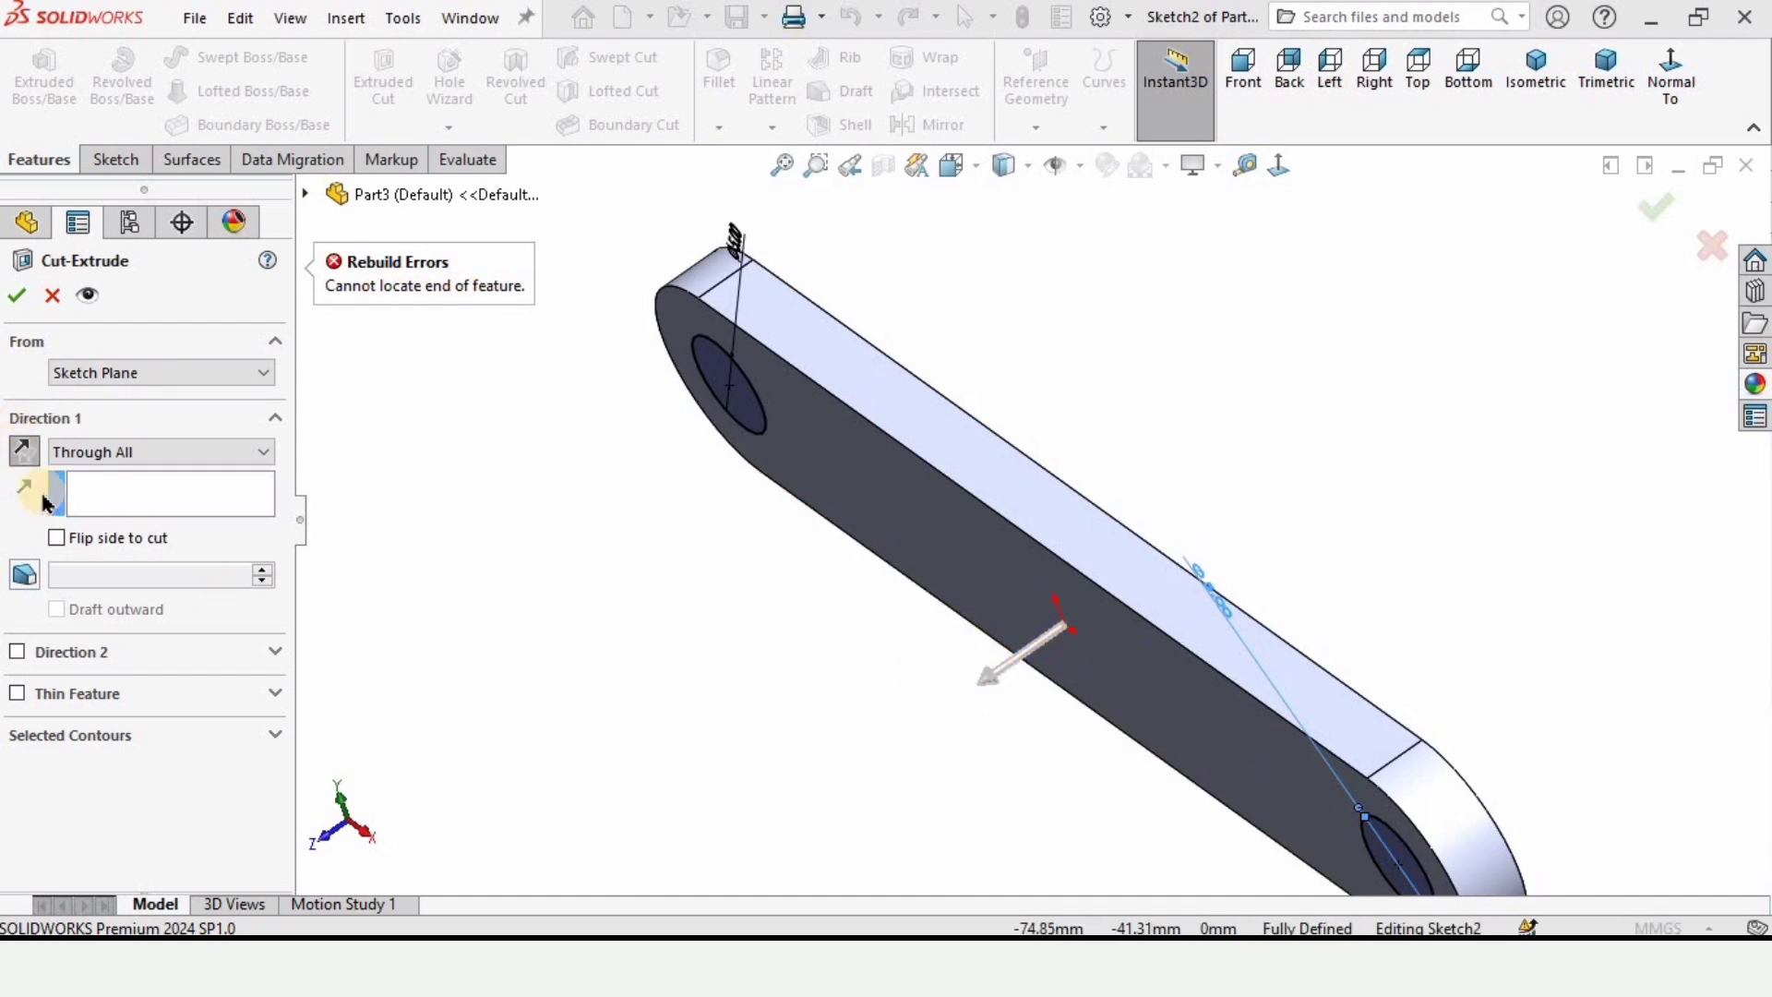
click(25, 455)
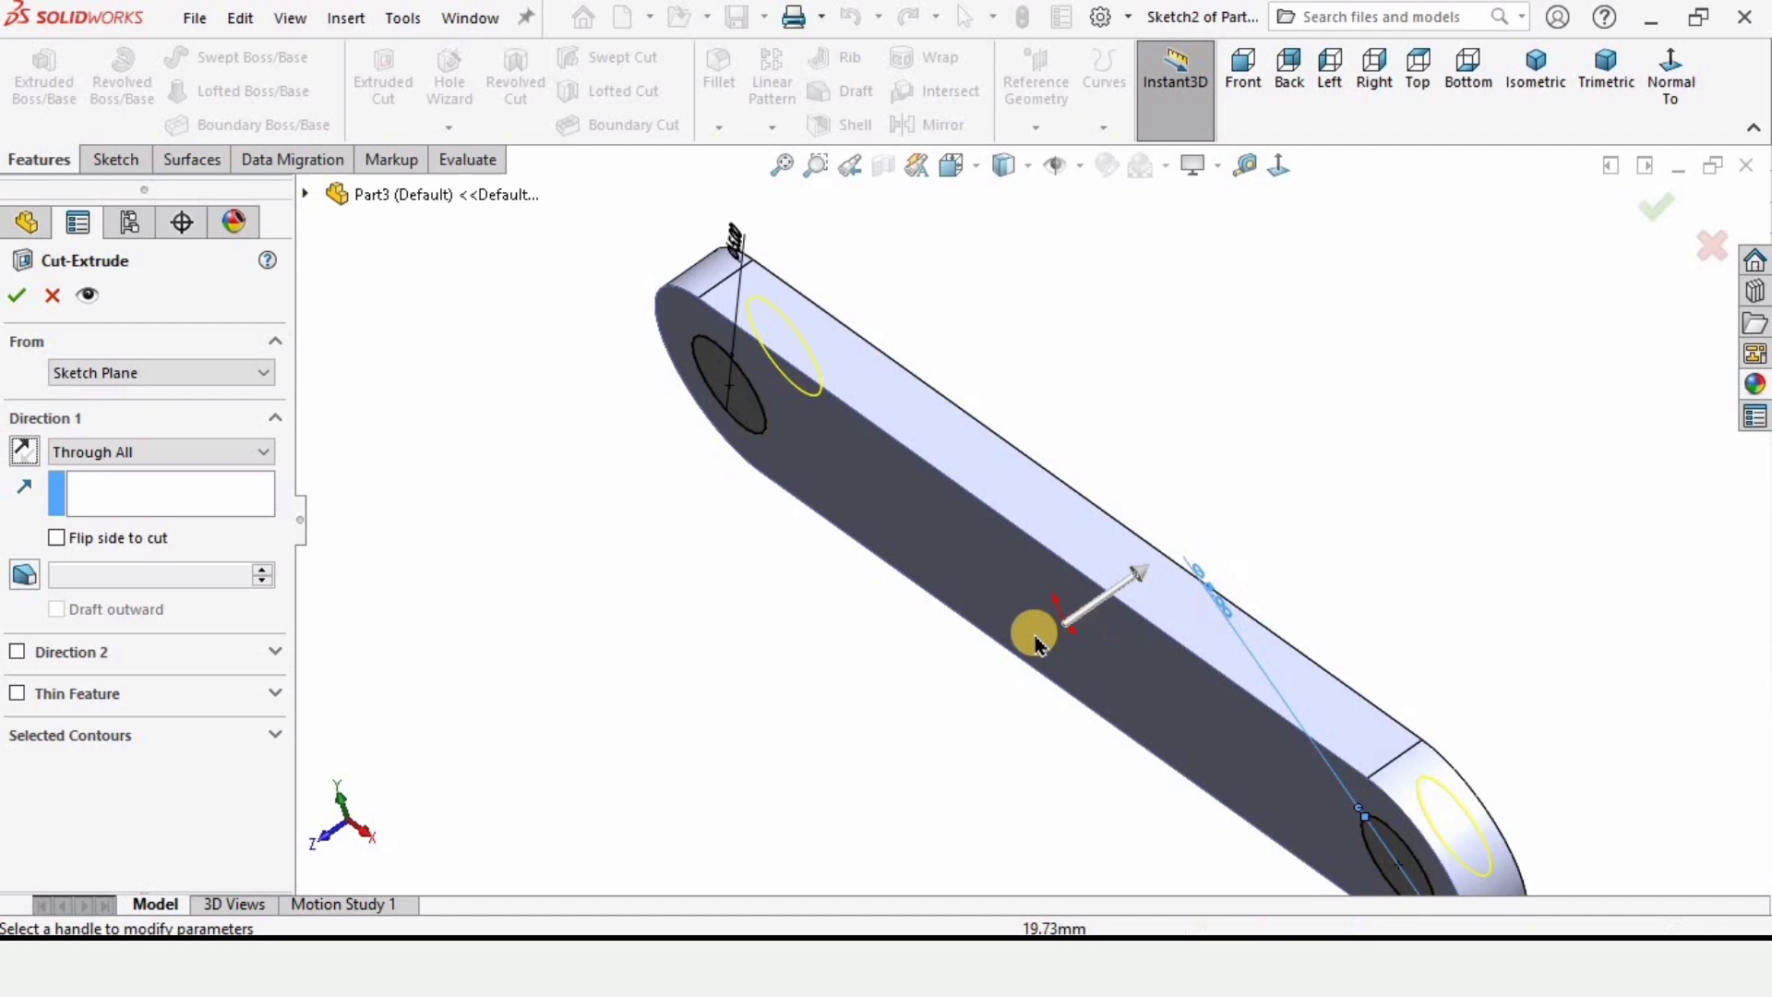
Apply the Through All cut to make both holes and inspect the plate.
click(19, 297)
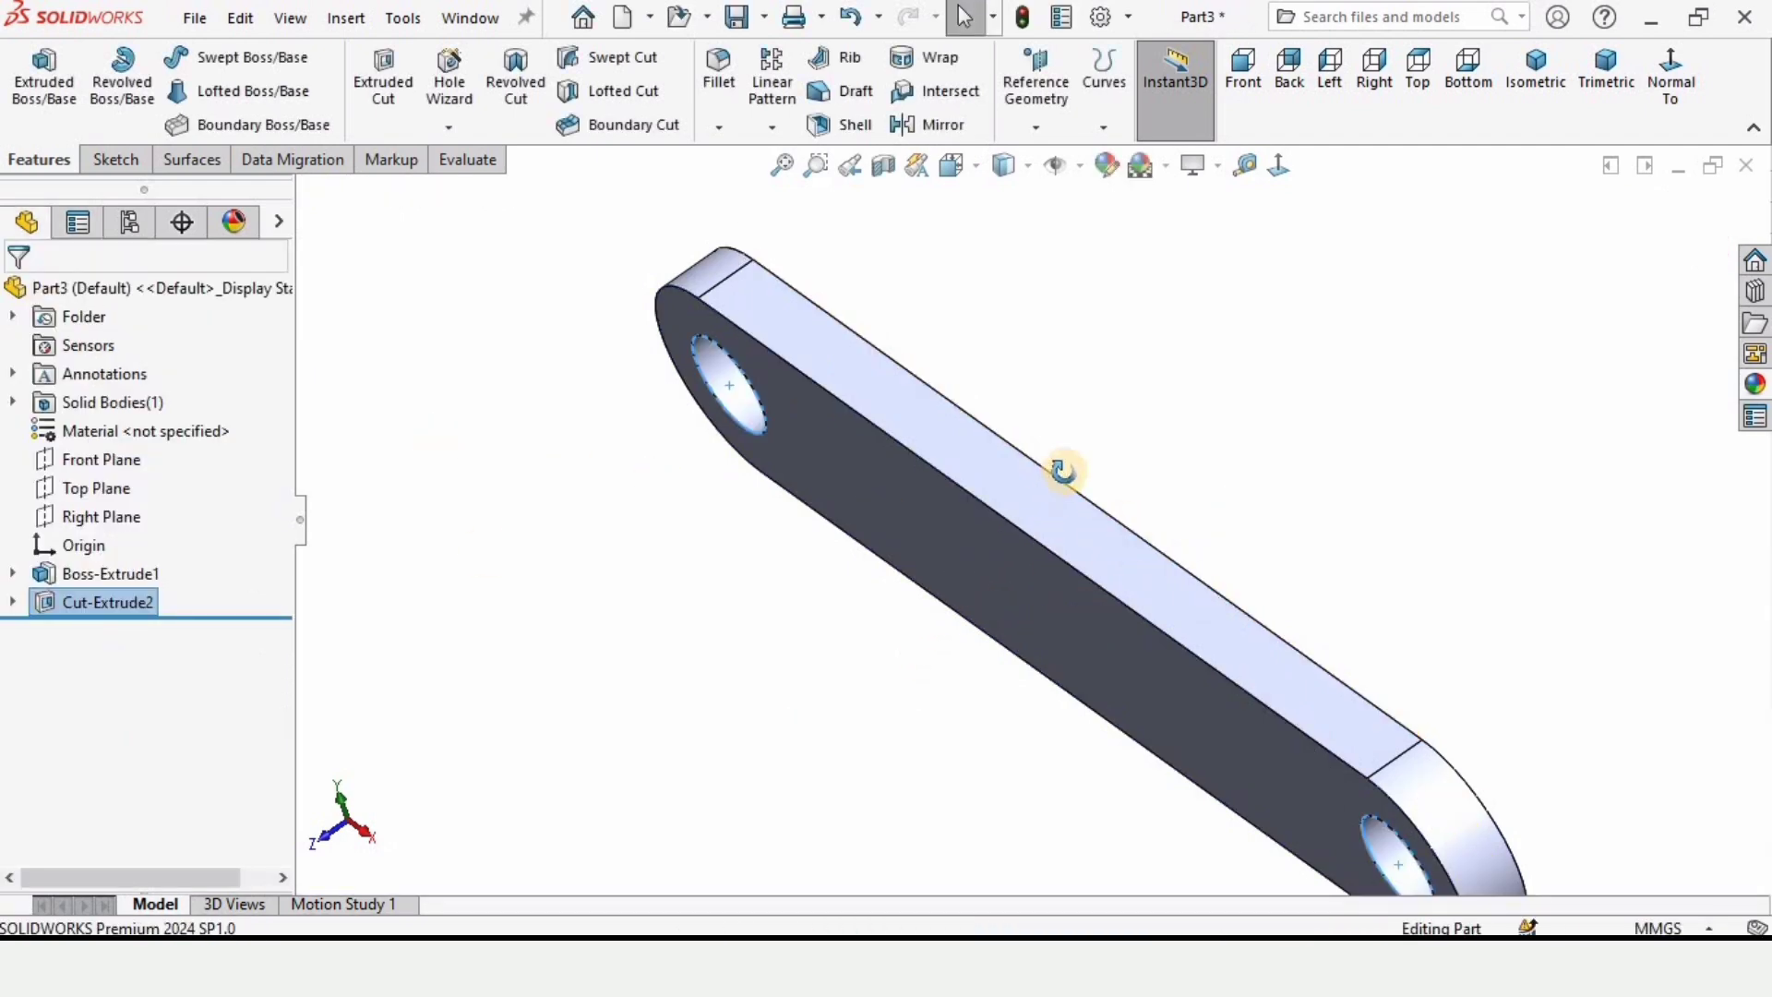
middle_drag(1062, 471, 1012, 621)
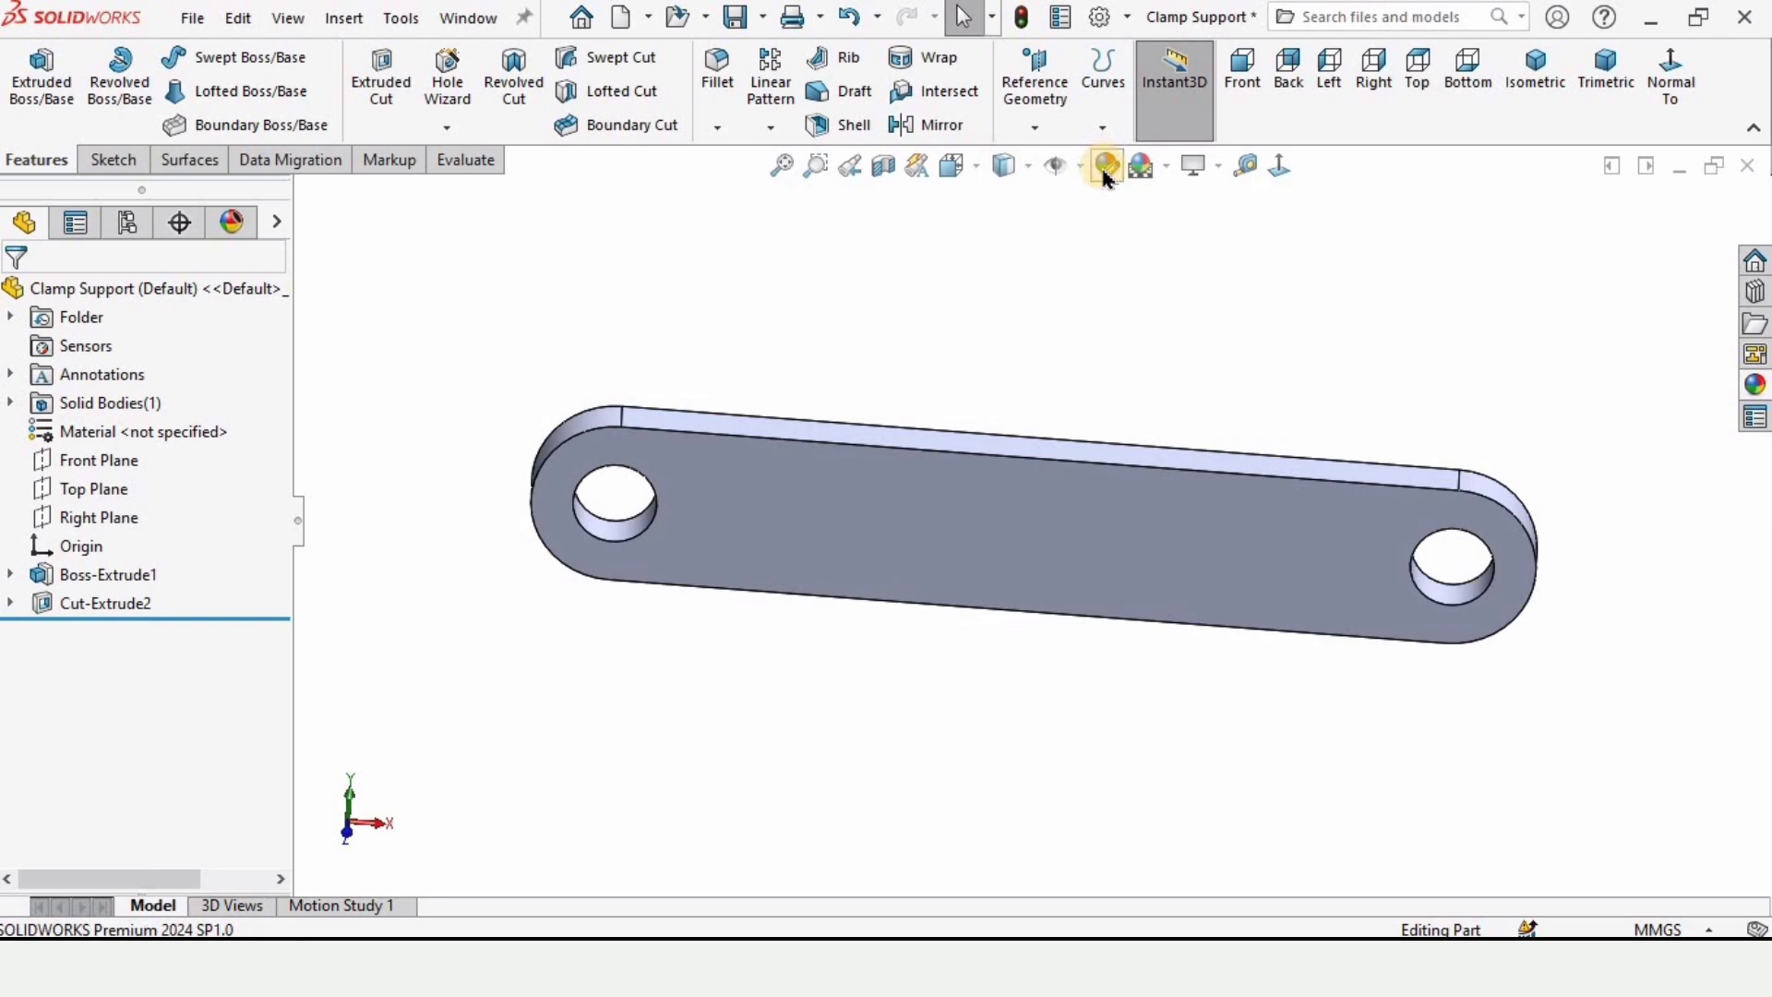
Give the whole part an orange appearance from the standard colour swatches, with red 232 and green 113.
click(945, 513)
drag(280, 646, 268, 696)
click(104, 631)
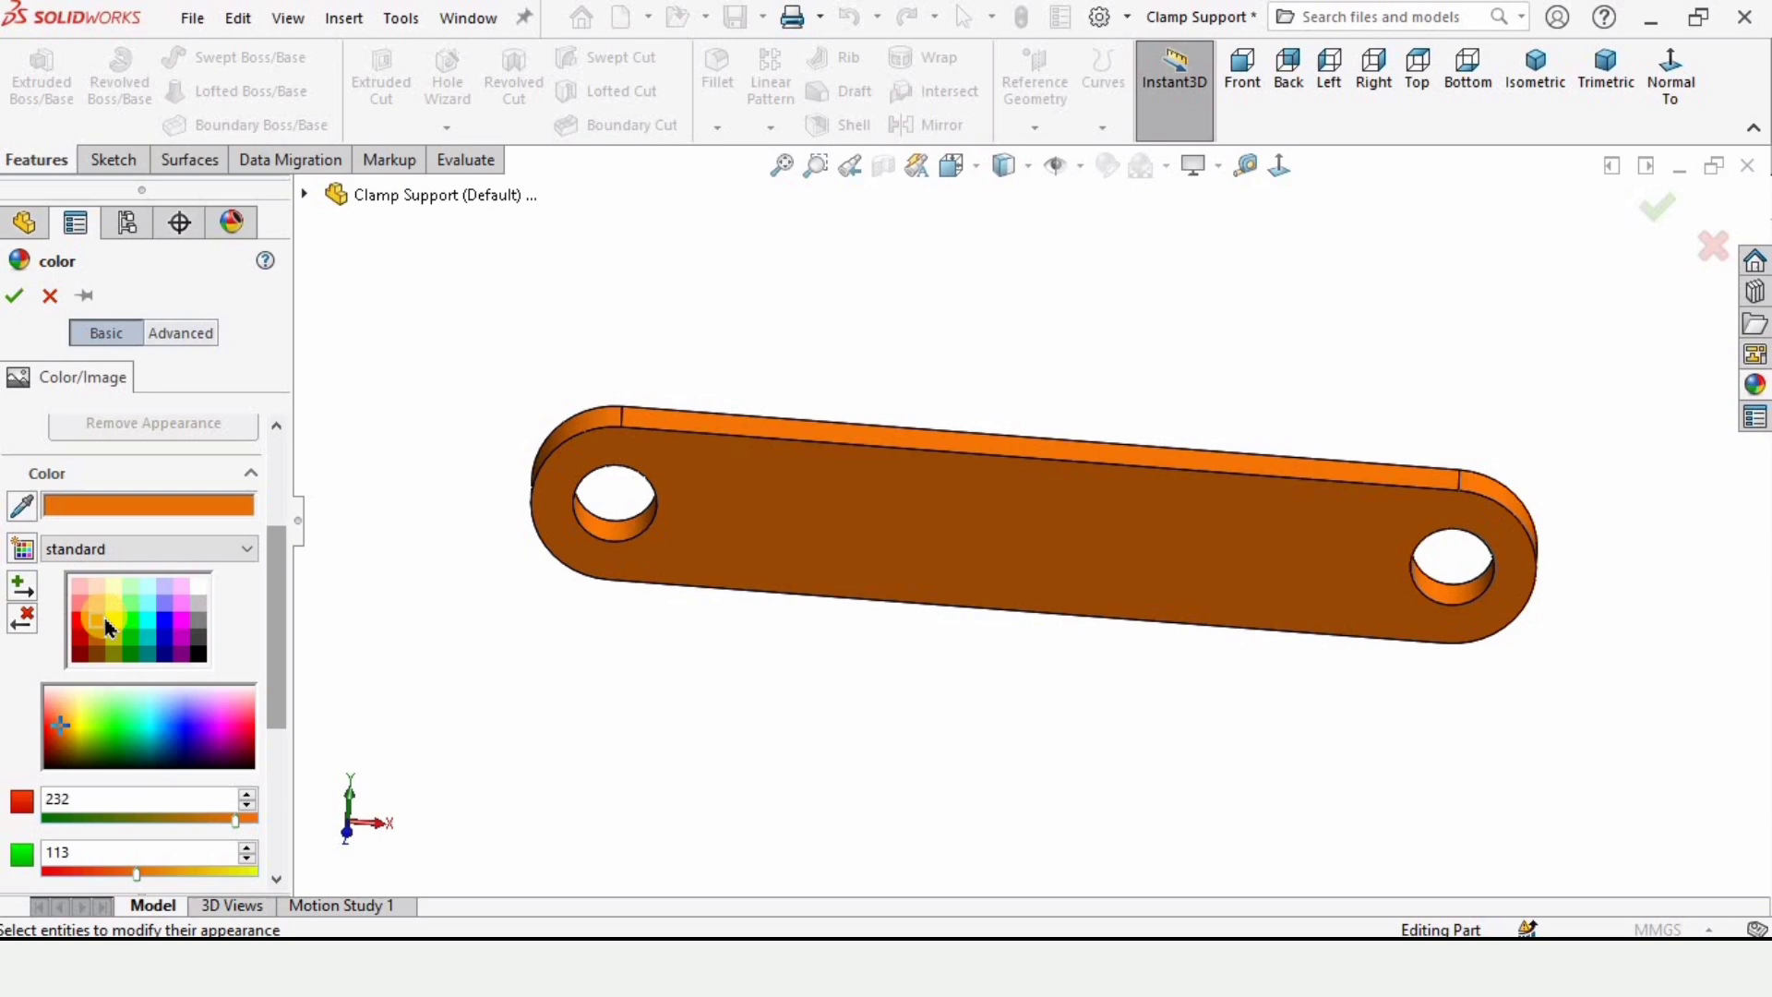
click(118, 625)
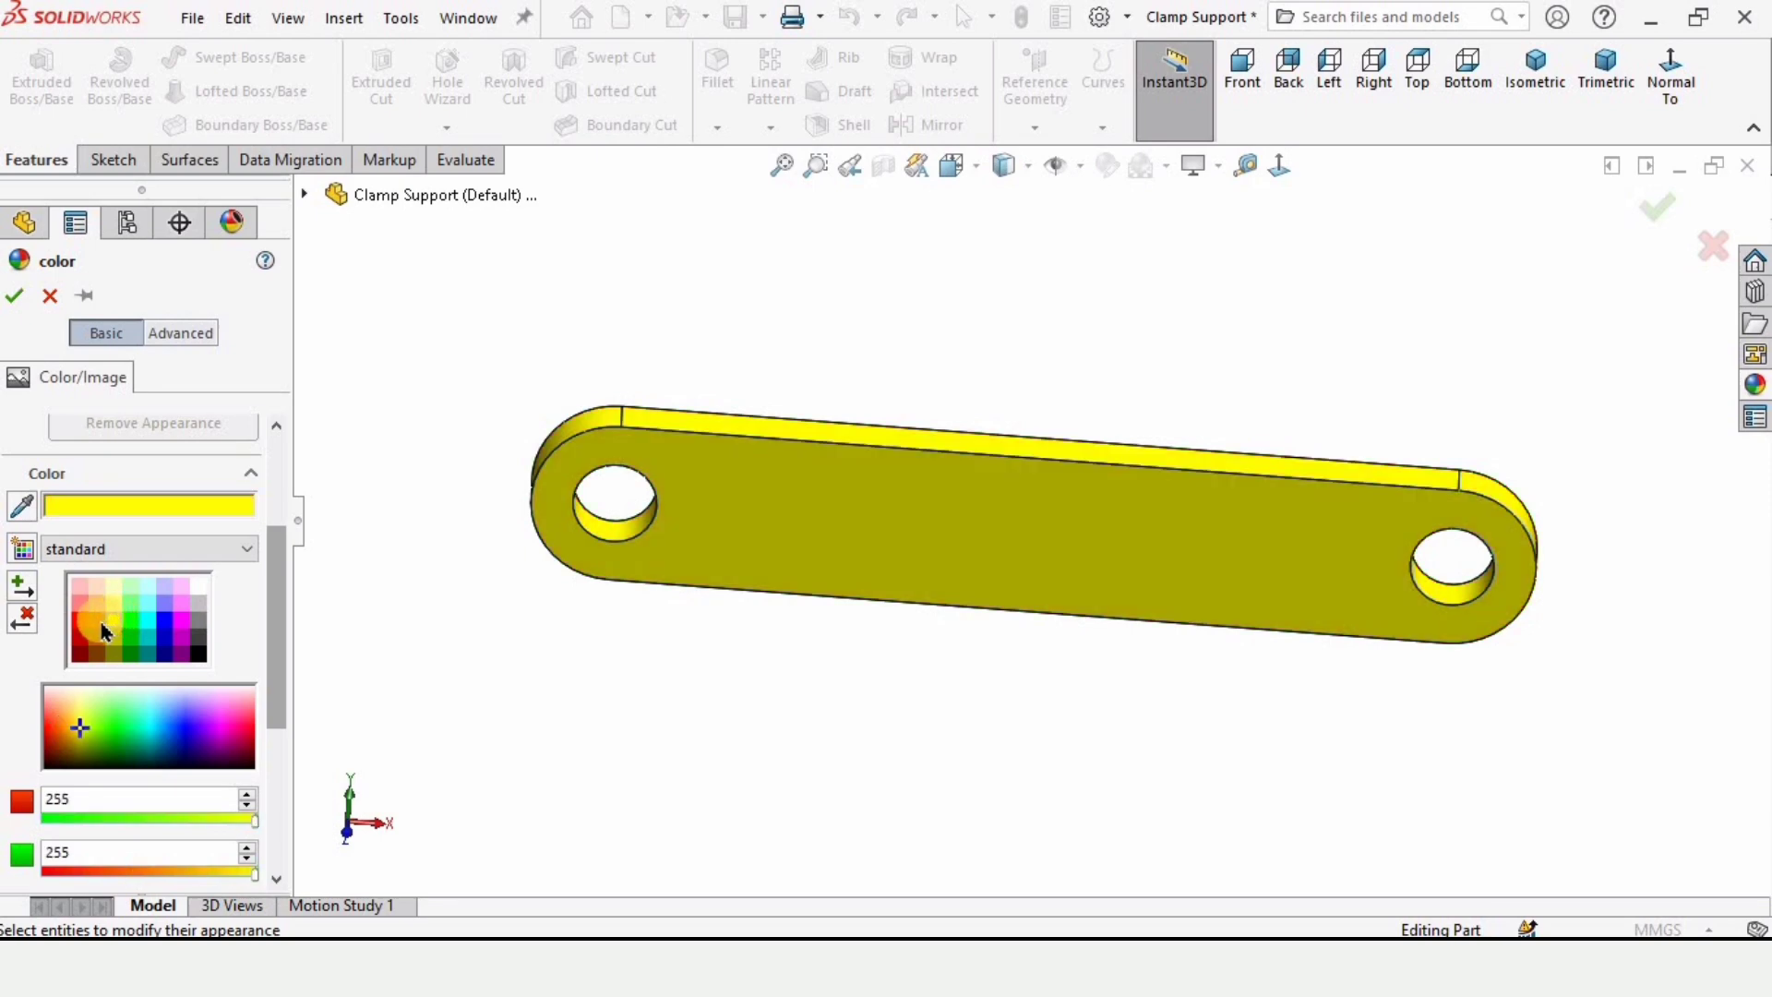
click(105, 631)
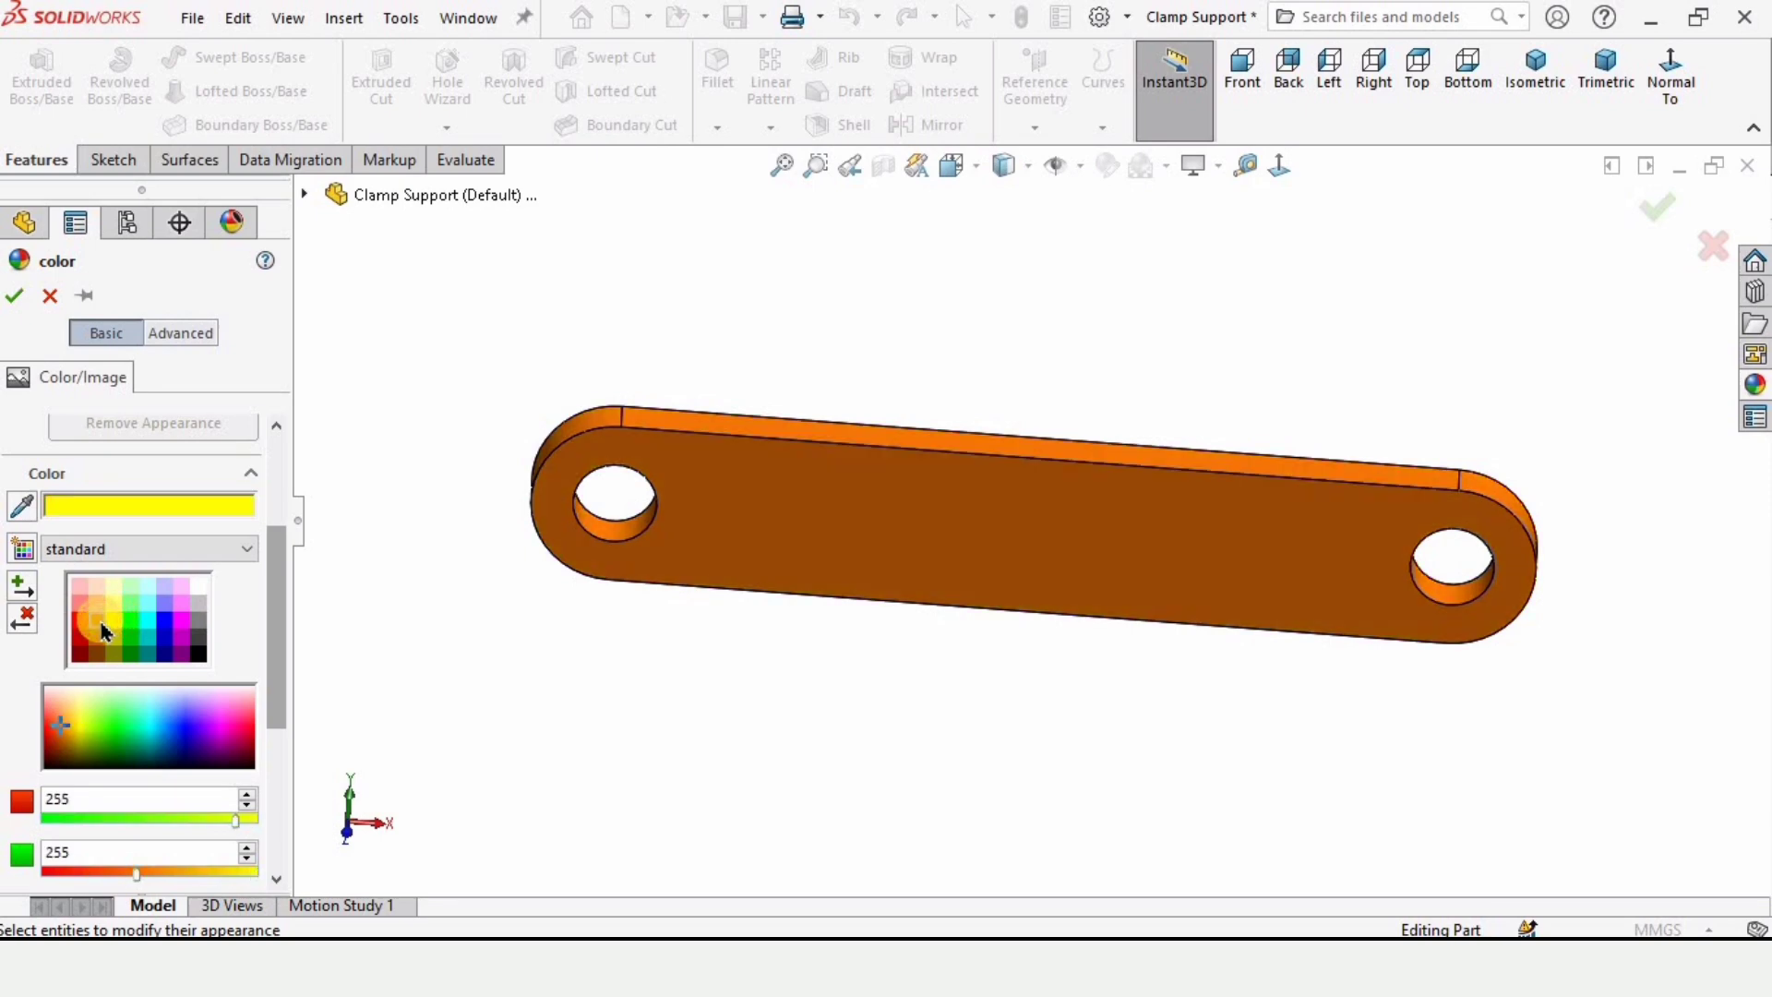
click(13, 295)
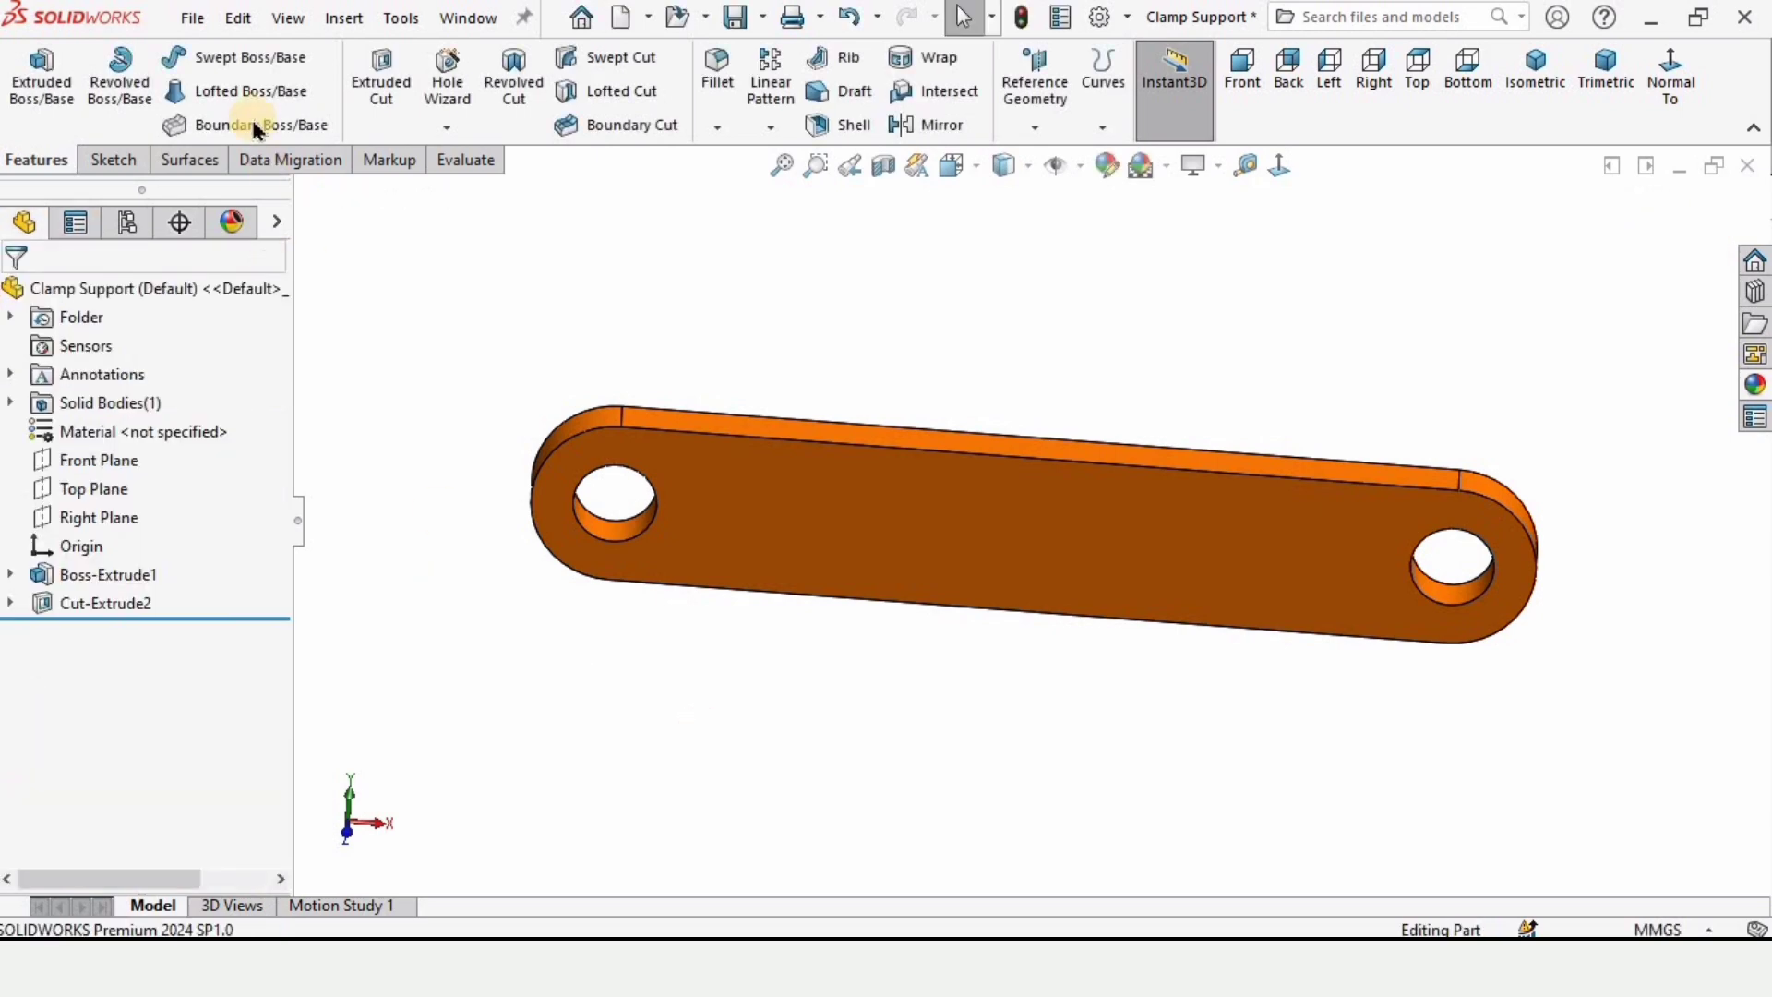
Save the part as Clamp Support, a SOLIDWORKS part file, in the Robotic Gripper CAD folder.
click(194, 18)
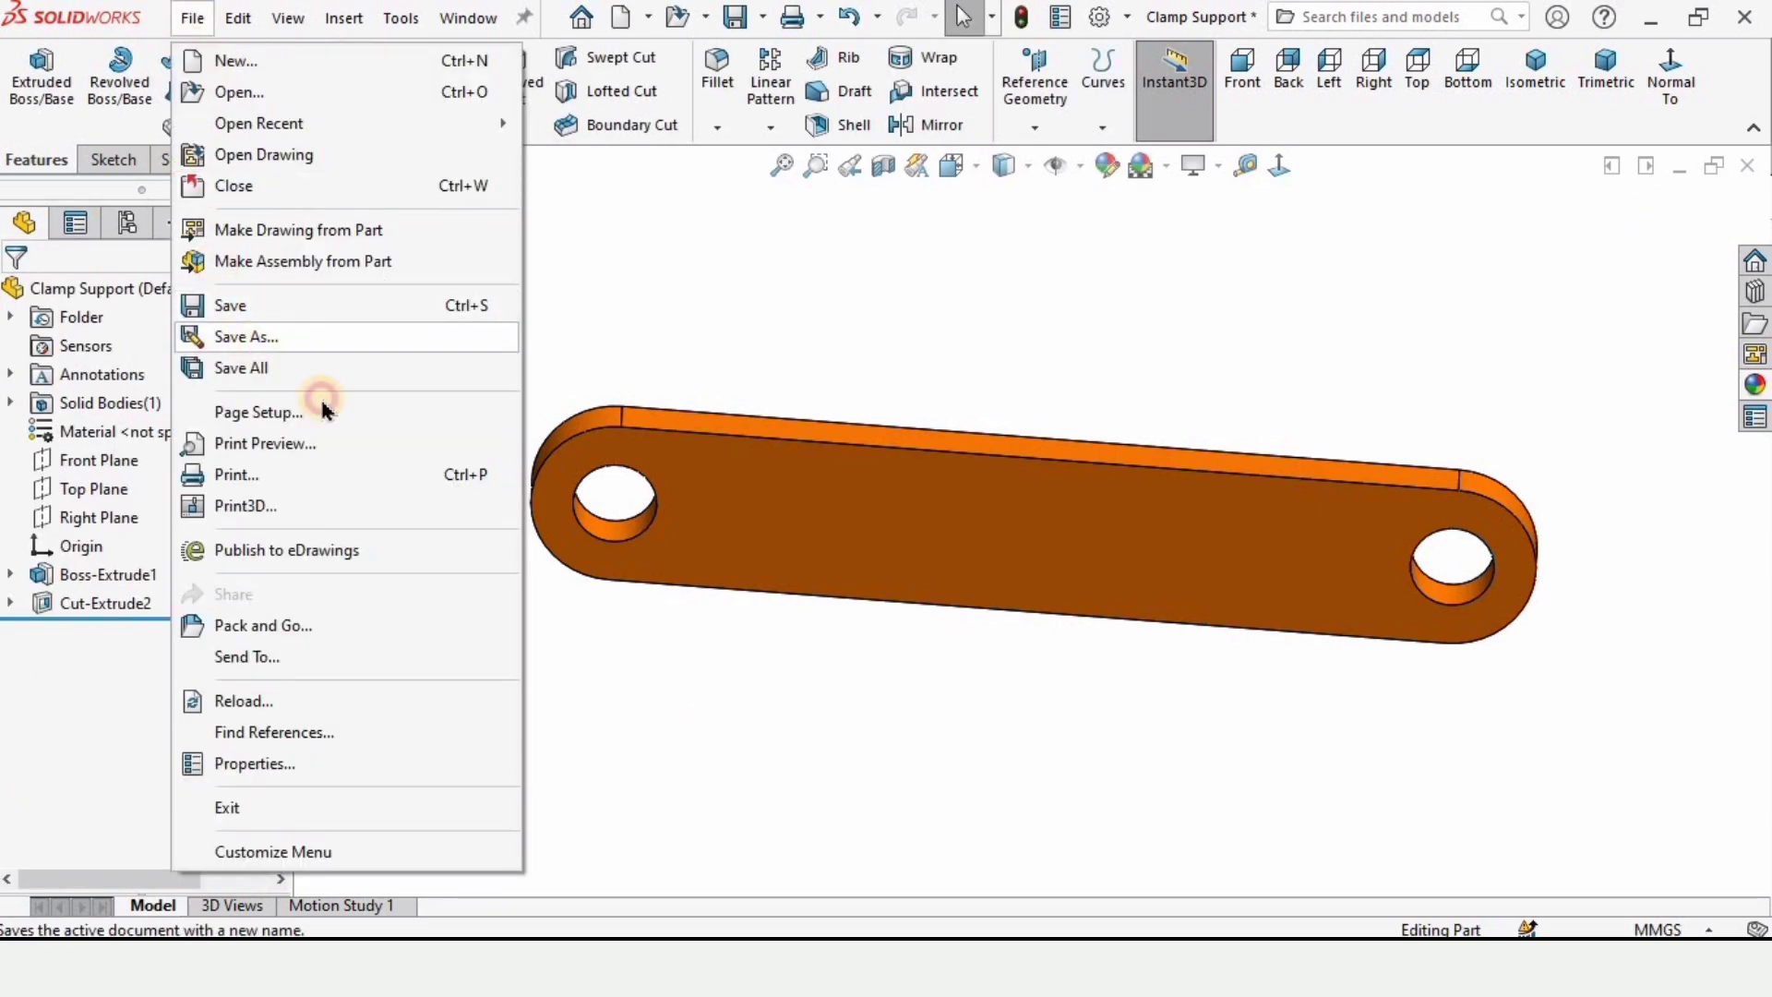
click(318, 337)
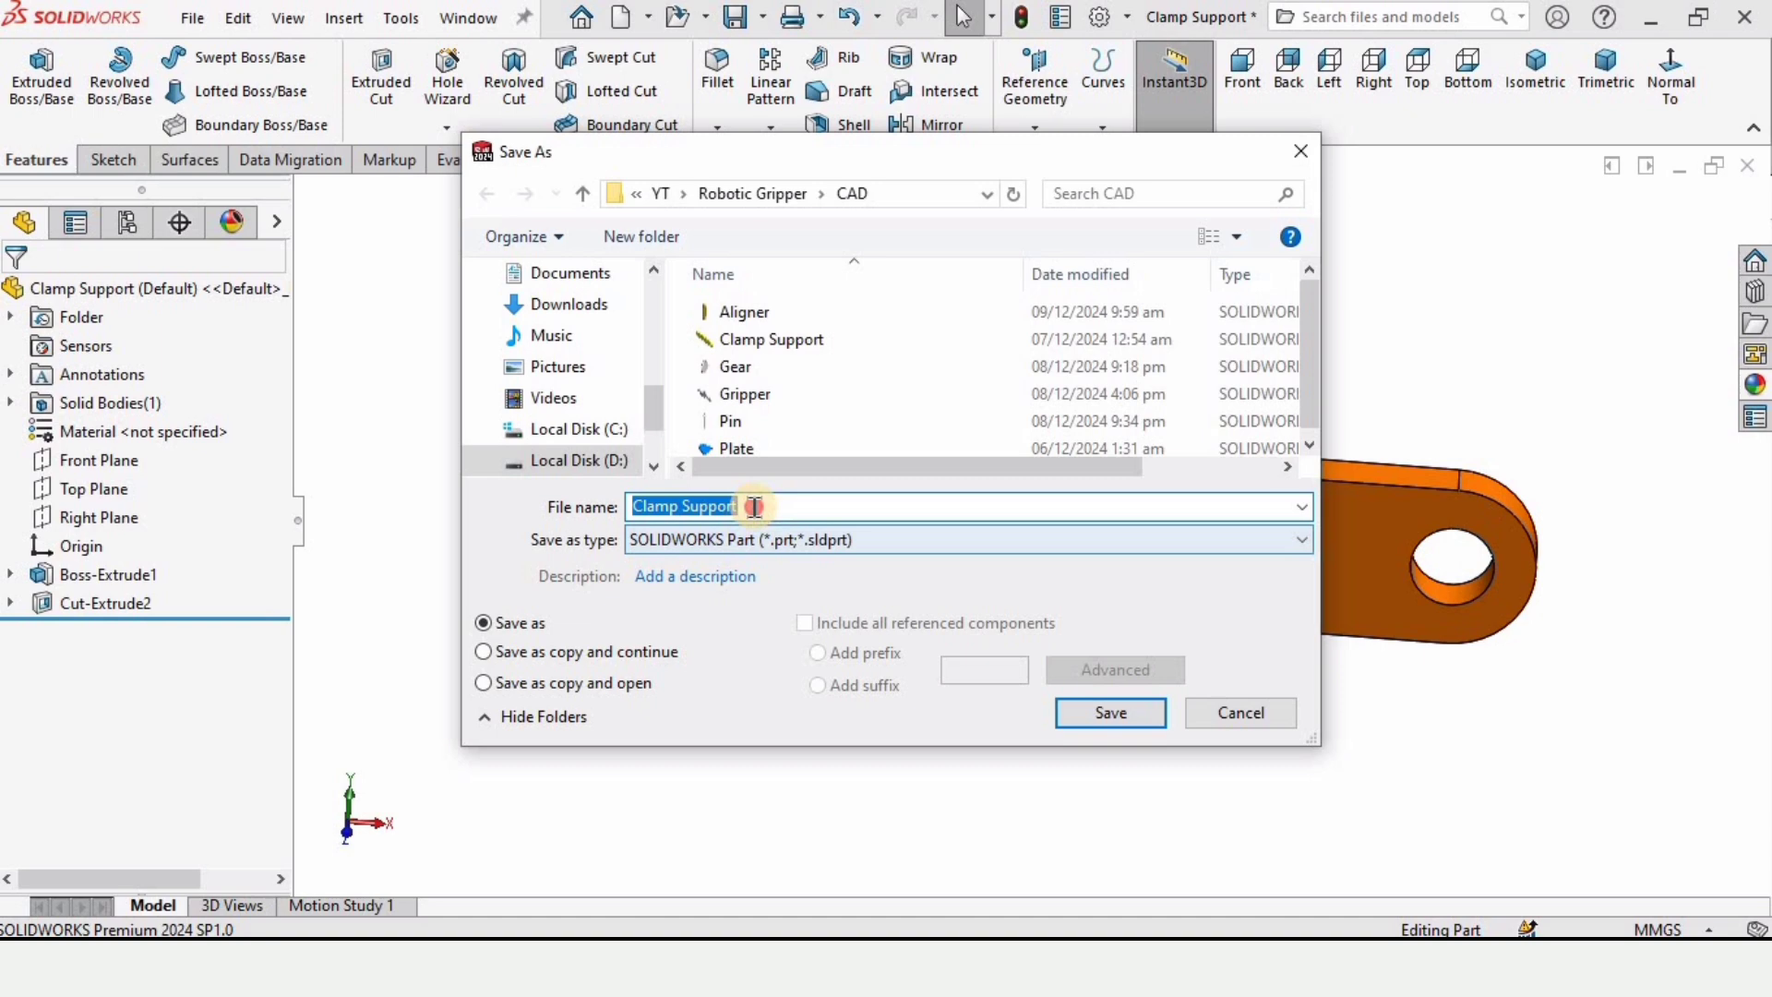
click(654, 508)
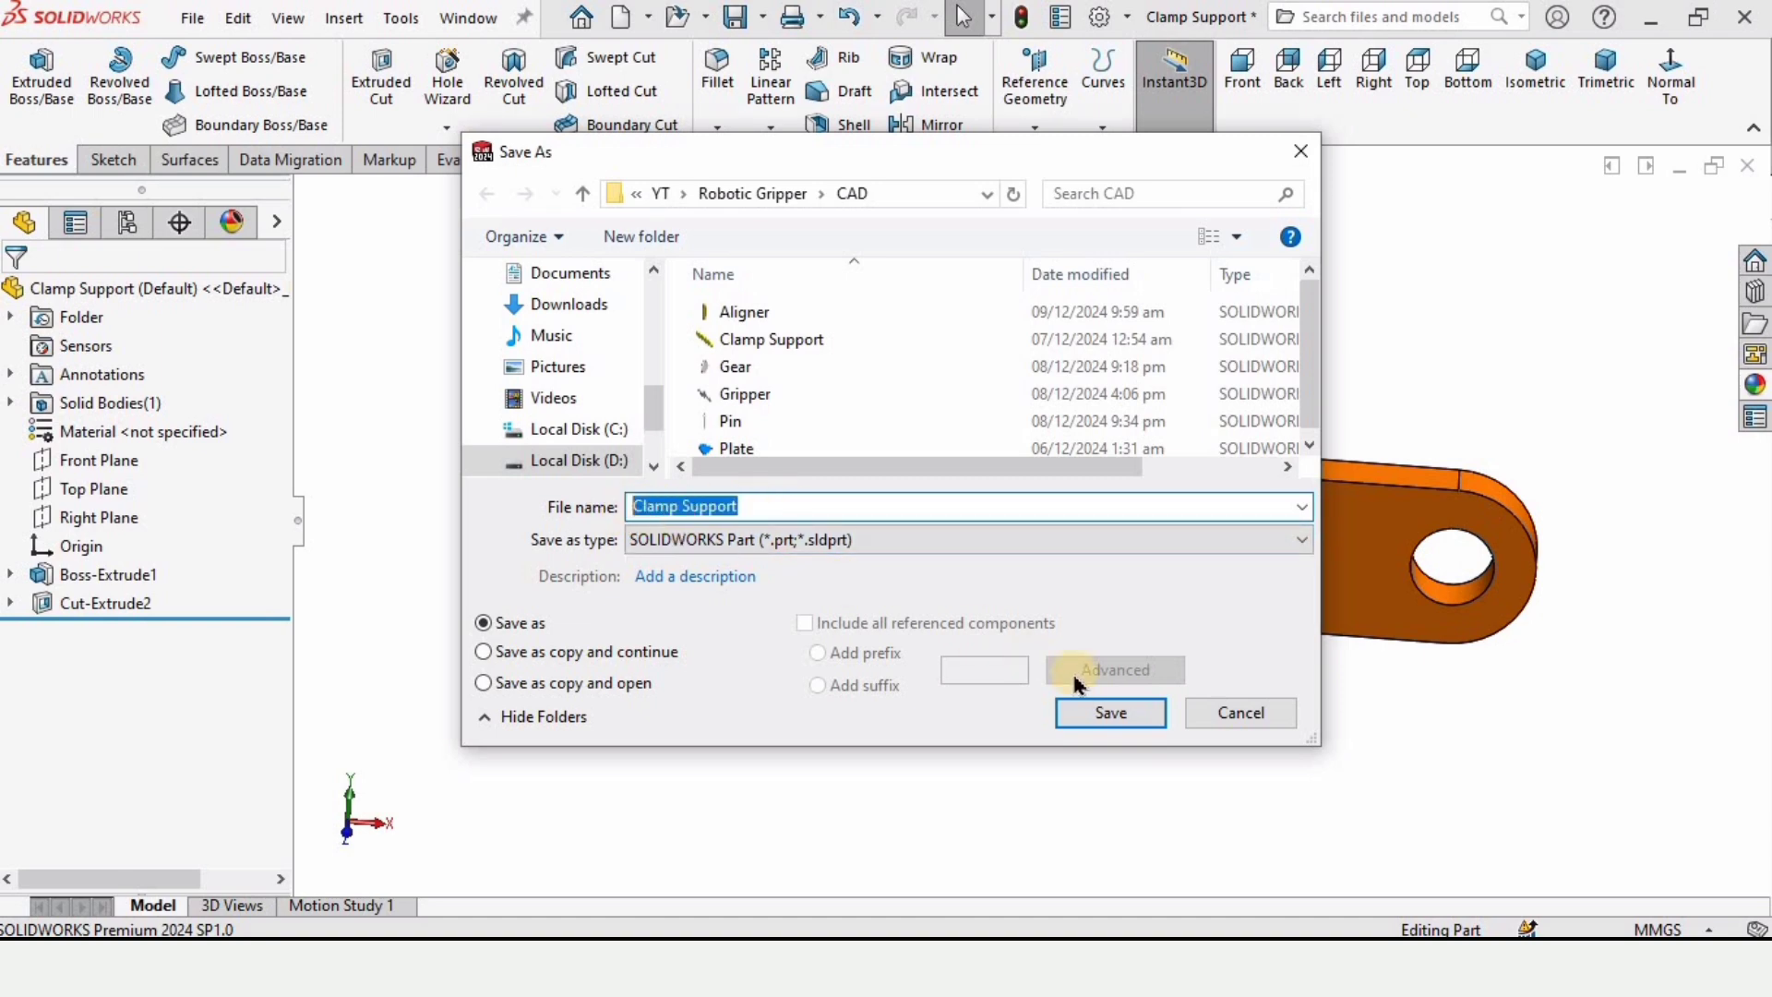
click(1105, 724)
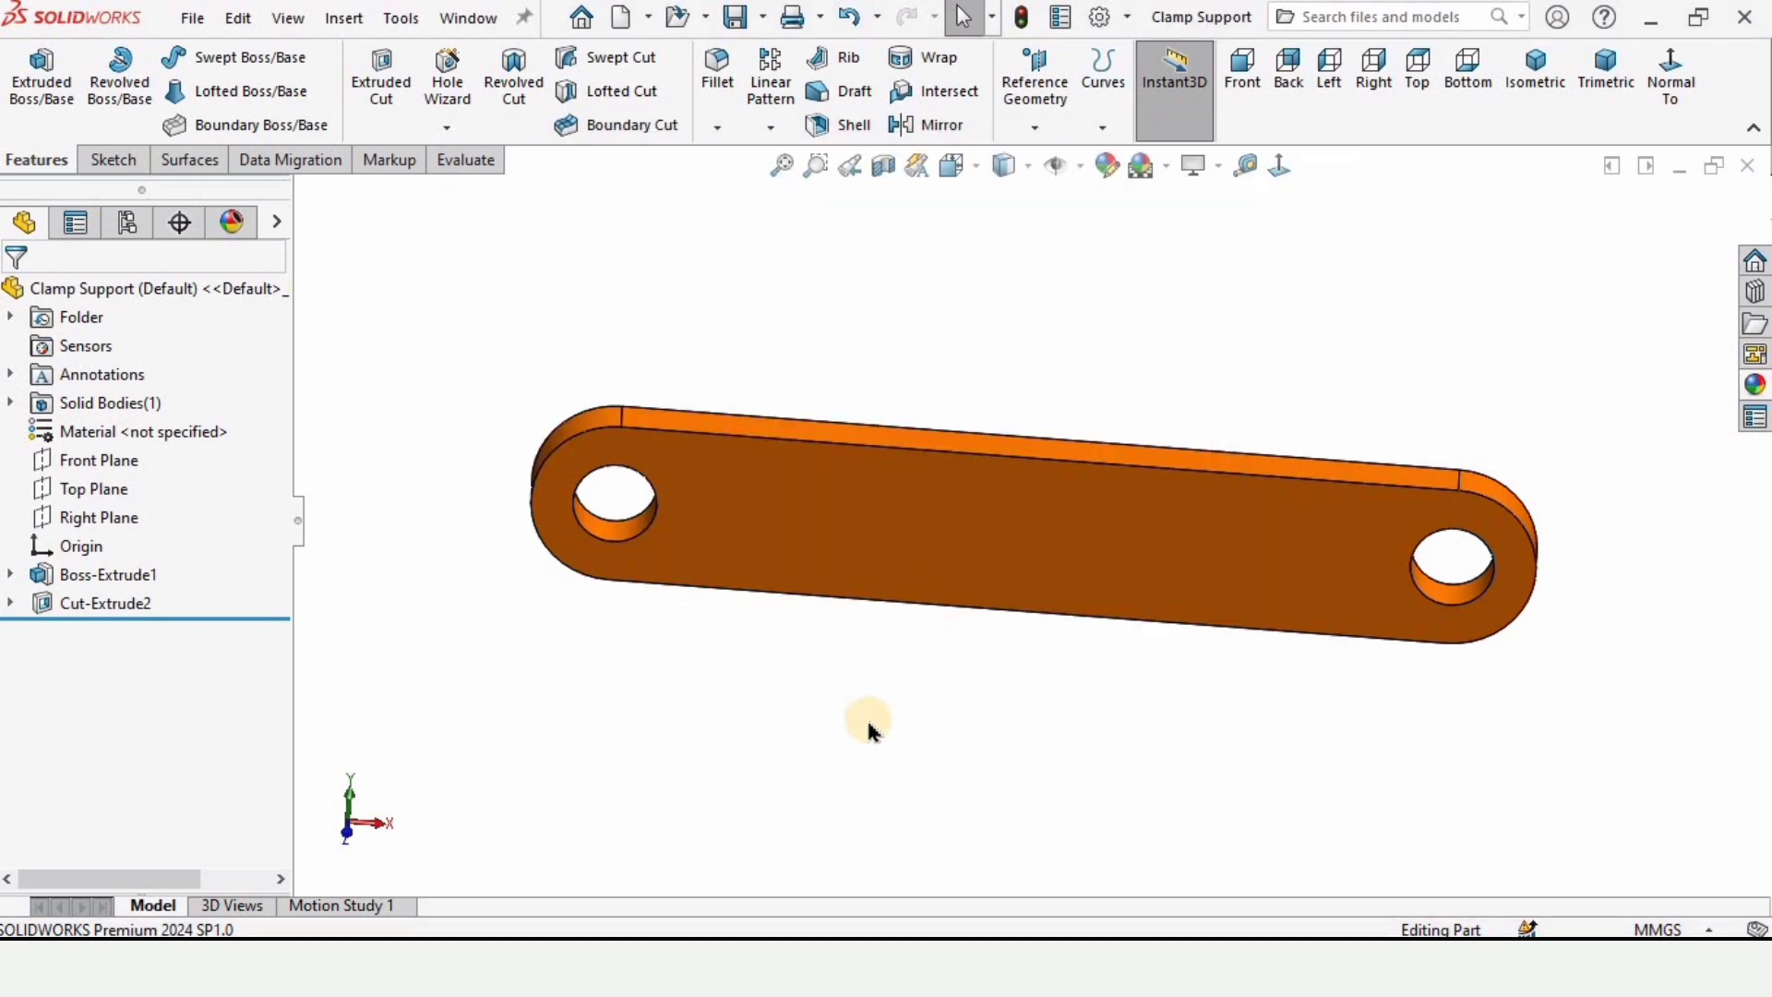